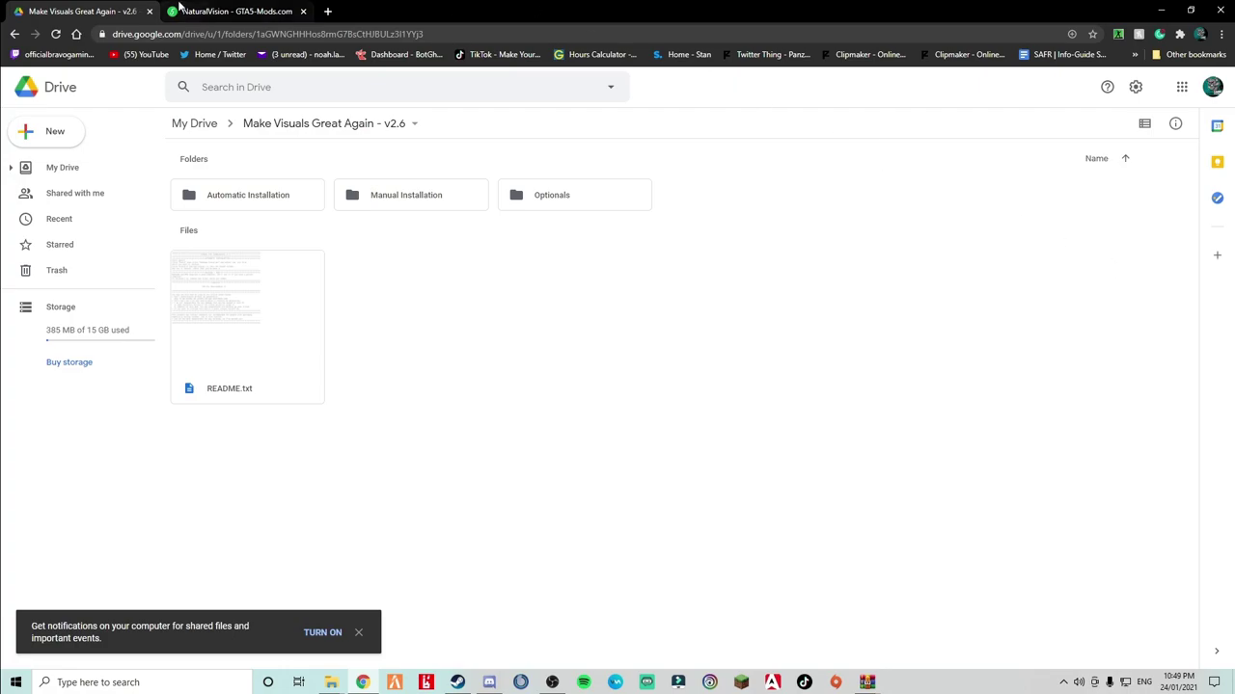
# Step: View the NaturalVision mod page on GTA5-Mods and close the browser
pyautogui.click(177, 8)
pyautogui.scroll(-1, 427, 395)
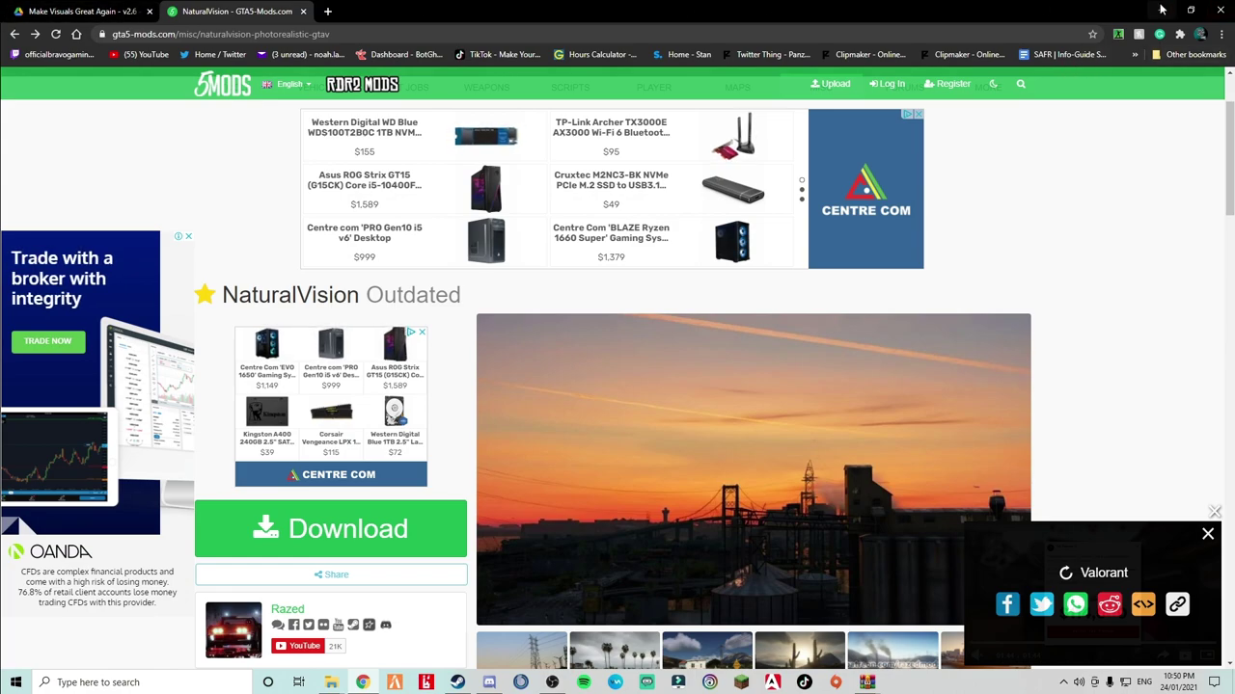
pyautogui.click(1217, 10)
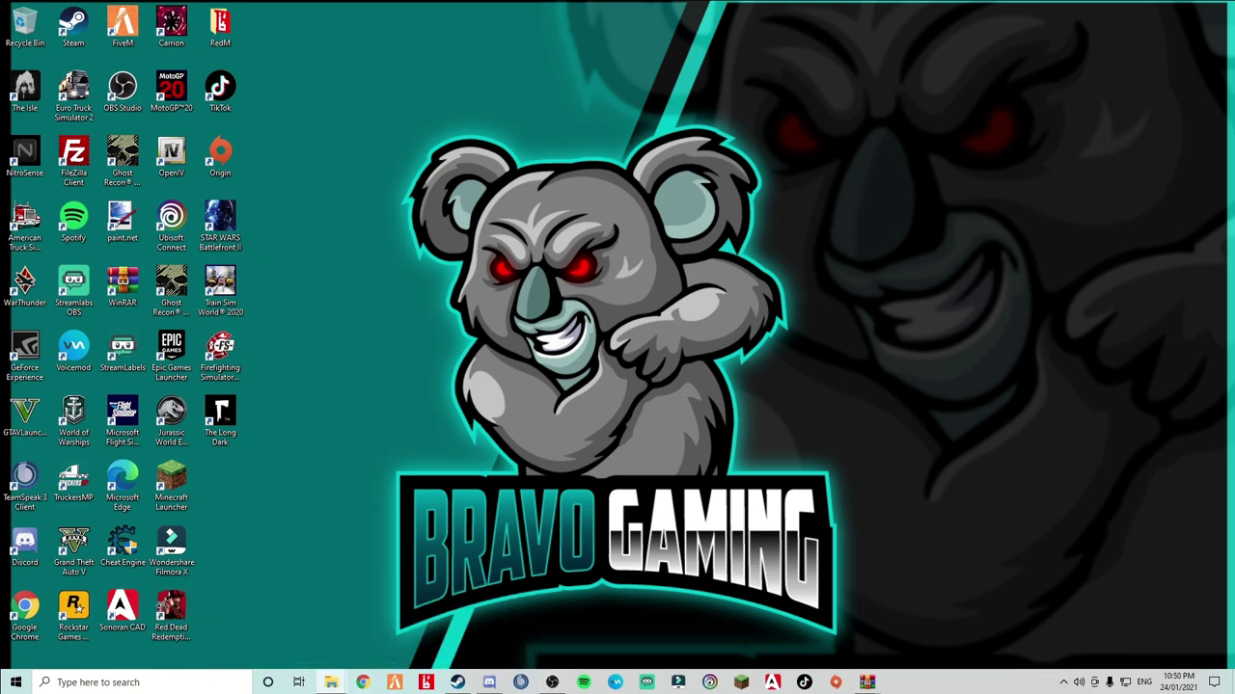
# Step: Move the FiveM Application Data folder window clear of the desktop shortcuts
pyautogui.moveTo(438, 97); pyautogui.dragTo(290, 34)
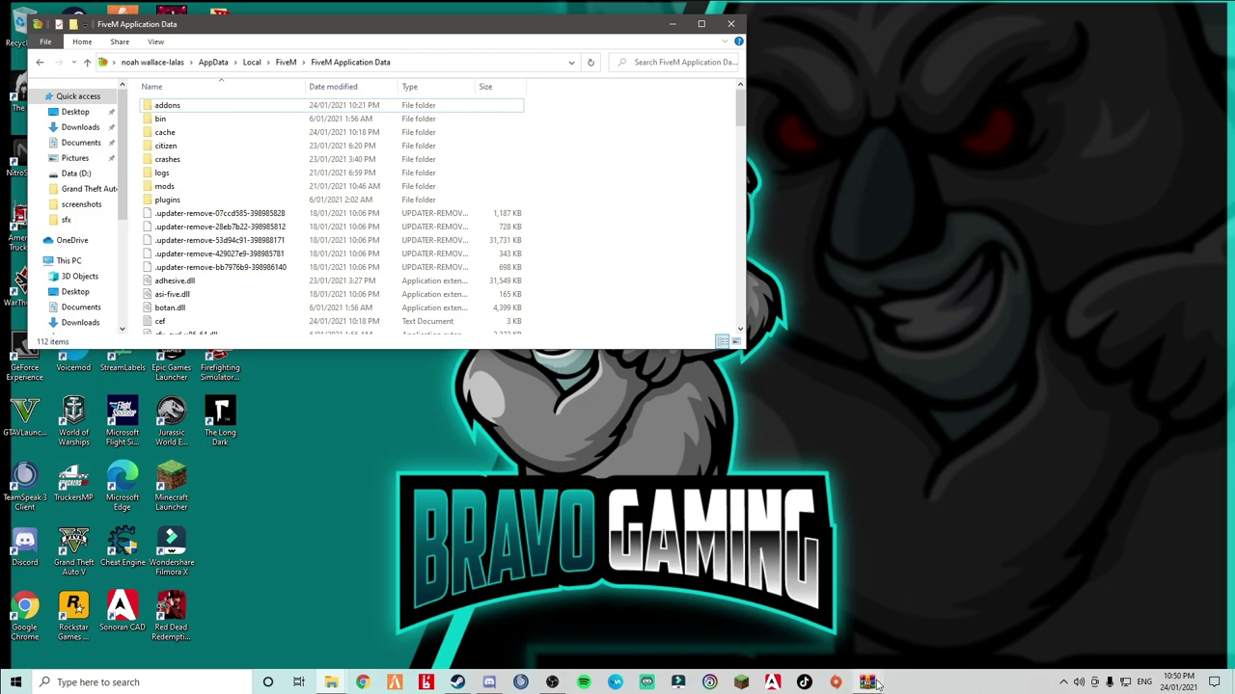
pyautogui.moveTo(875, 683)
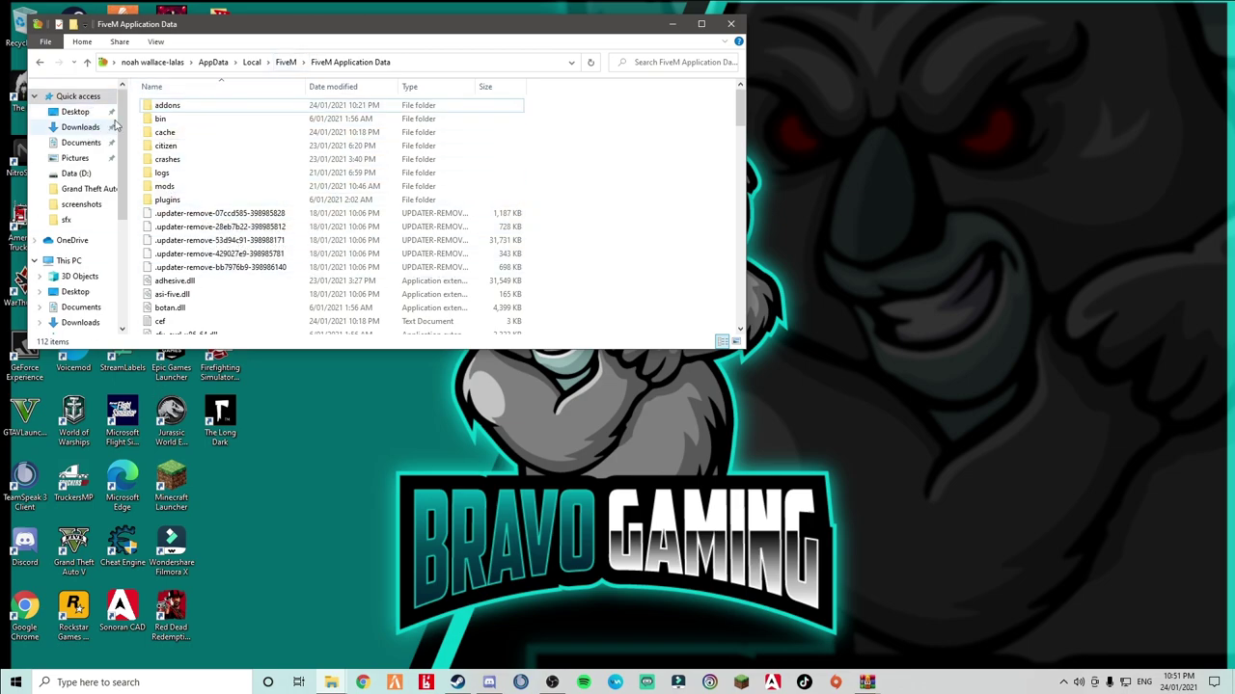
pyautogui.moveTo(235, 28); pyautogui.dragTo(364, 83)
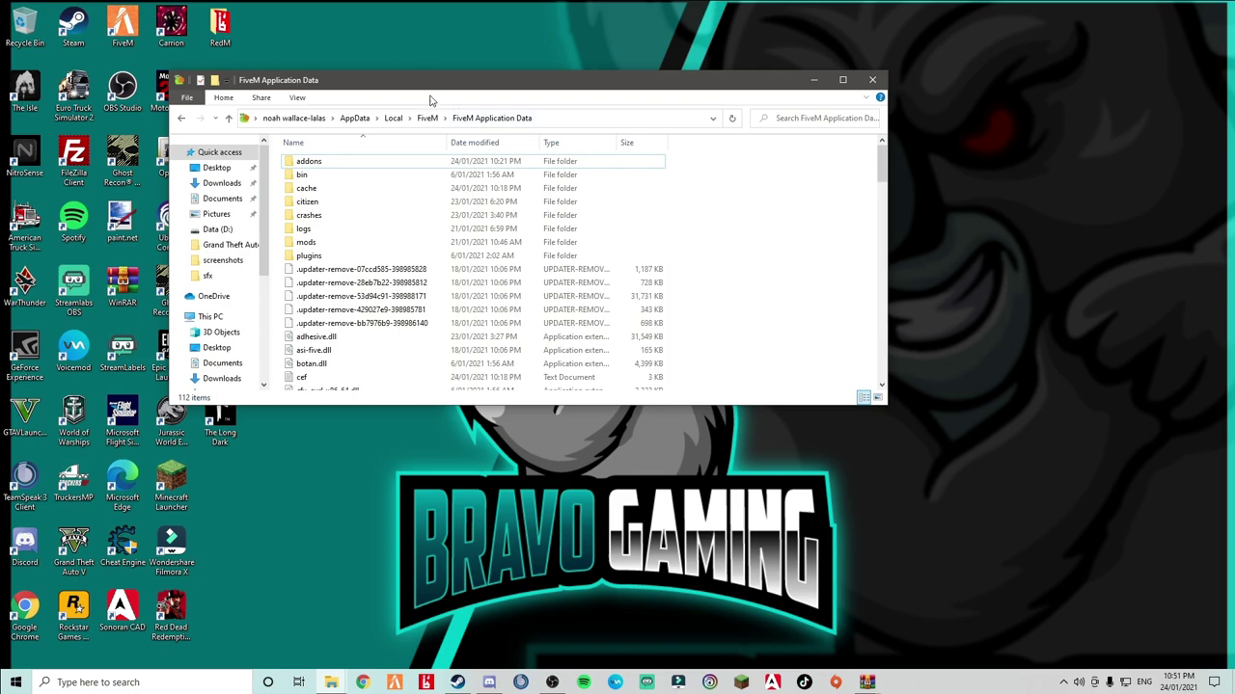
pyautogui.moveTo(432, 91); pyautogui.dragTo(695, 196)
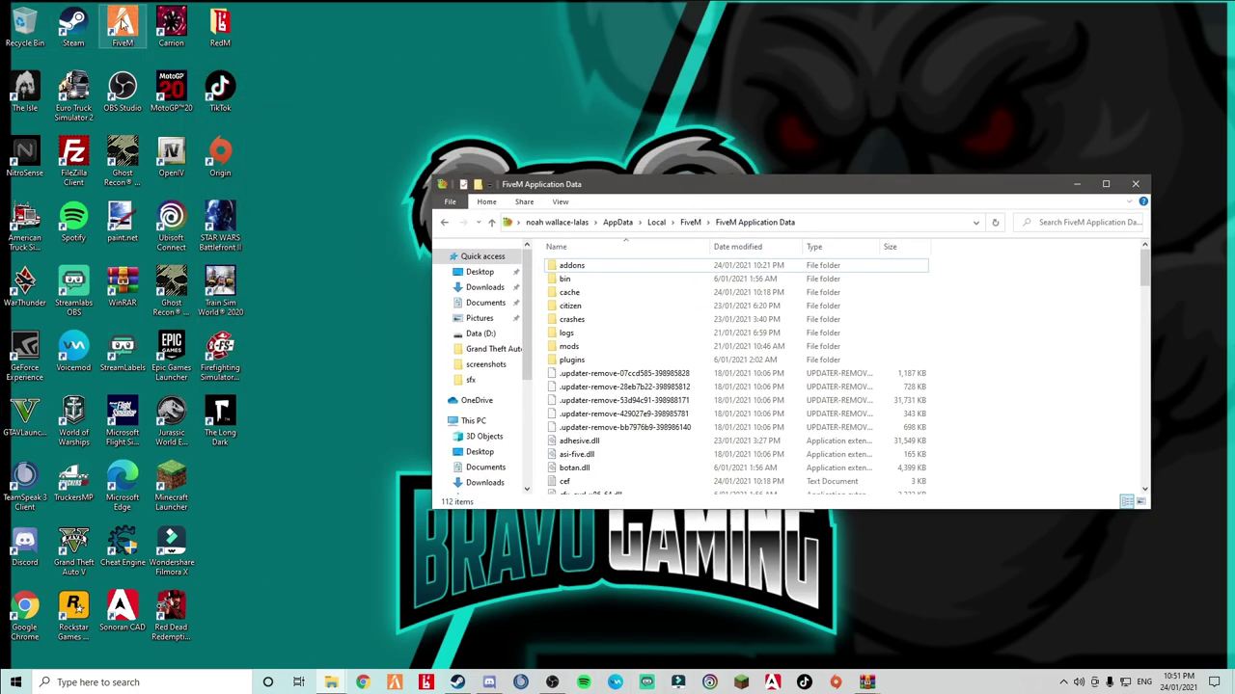
# Step: Open the FiveM shortcut's file location, view its FiveM Application Data folder, and close that duplicate window
pyautogui.rightClick(127, 27)
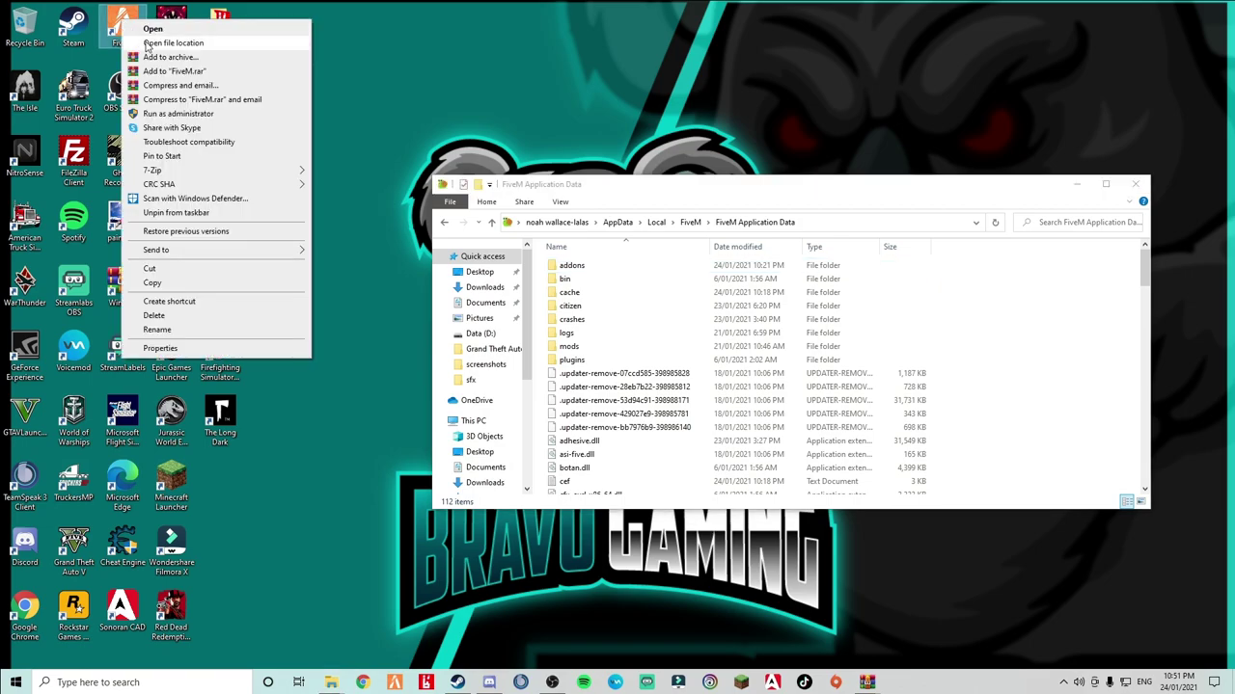
pyautogui.click(173, 45)
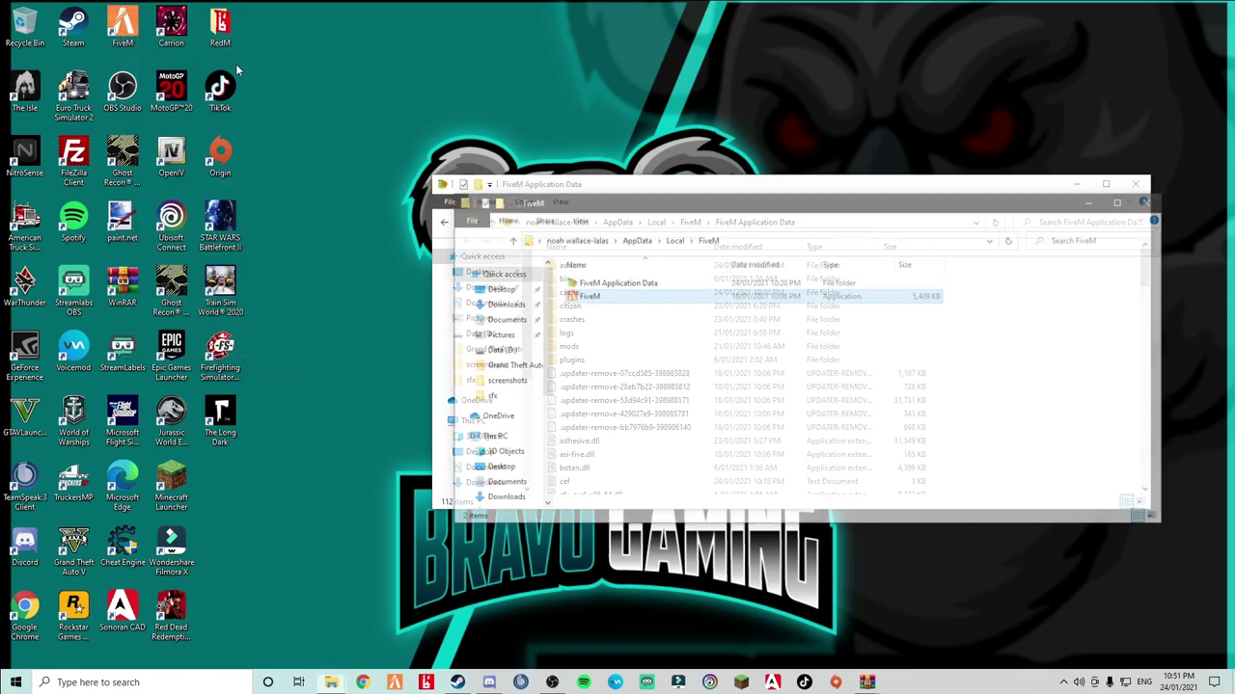
pyautogui.doubleClick(593, 283)
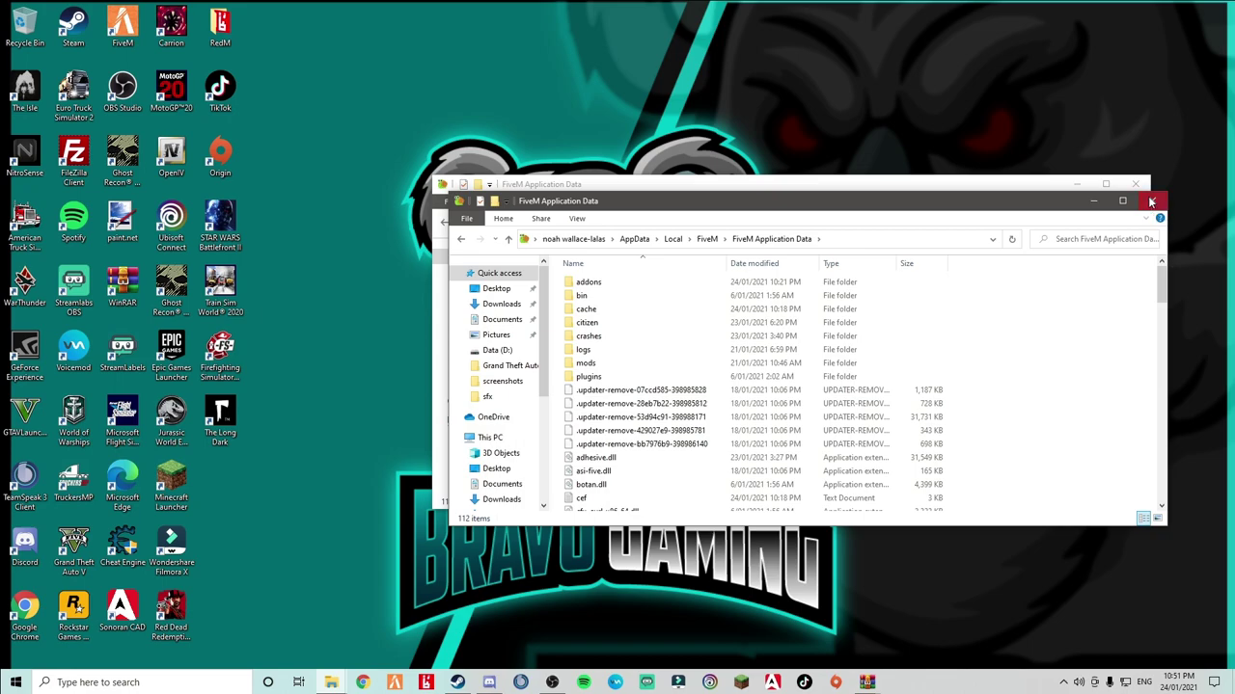
pyautogui.click(1151, 201)
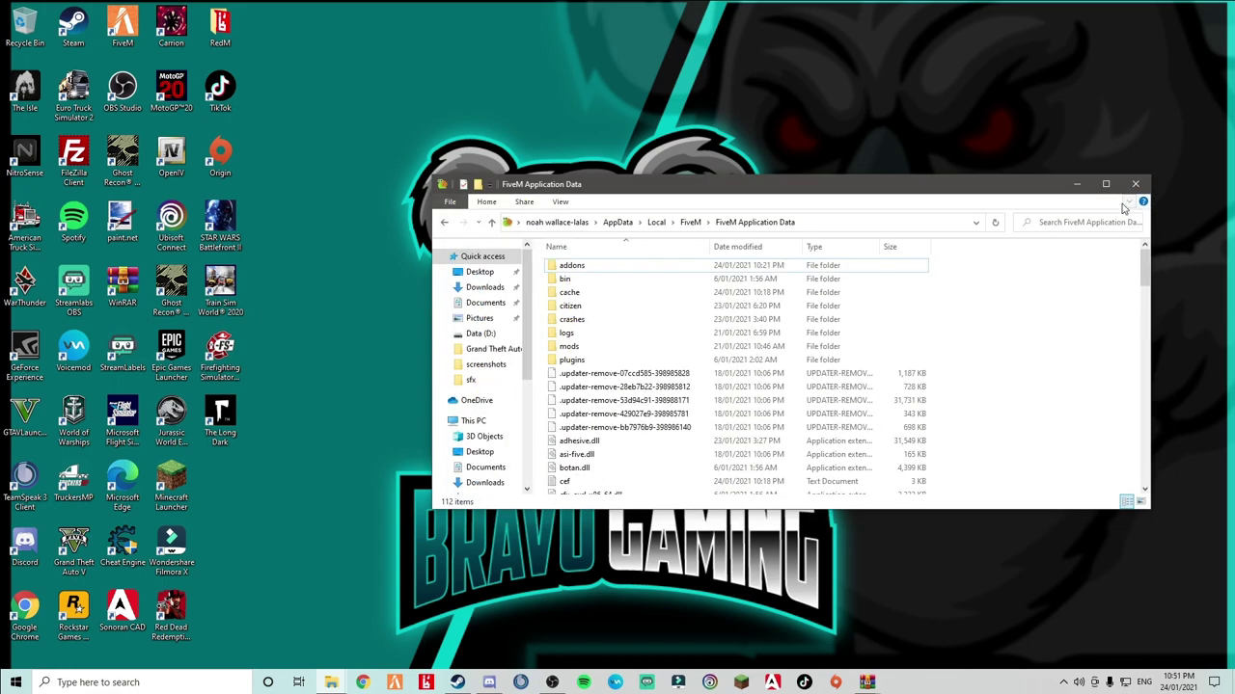
# Step: Search Windows for FiveM, view the options for opening its file location, and dismiss the search
pyautogui.click(267, 682)
pyautogui.click(267, 682)
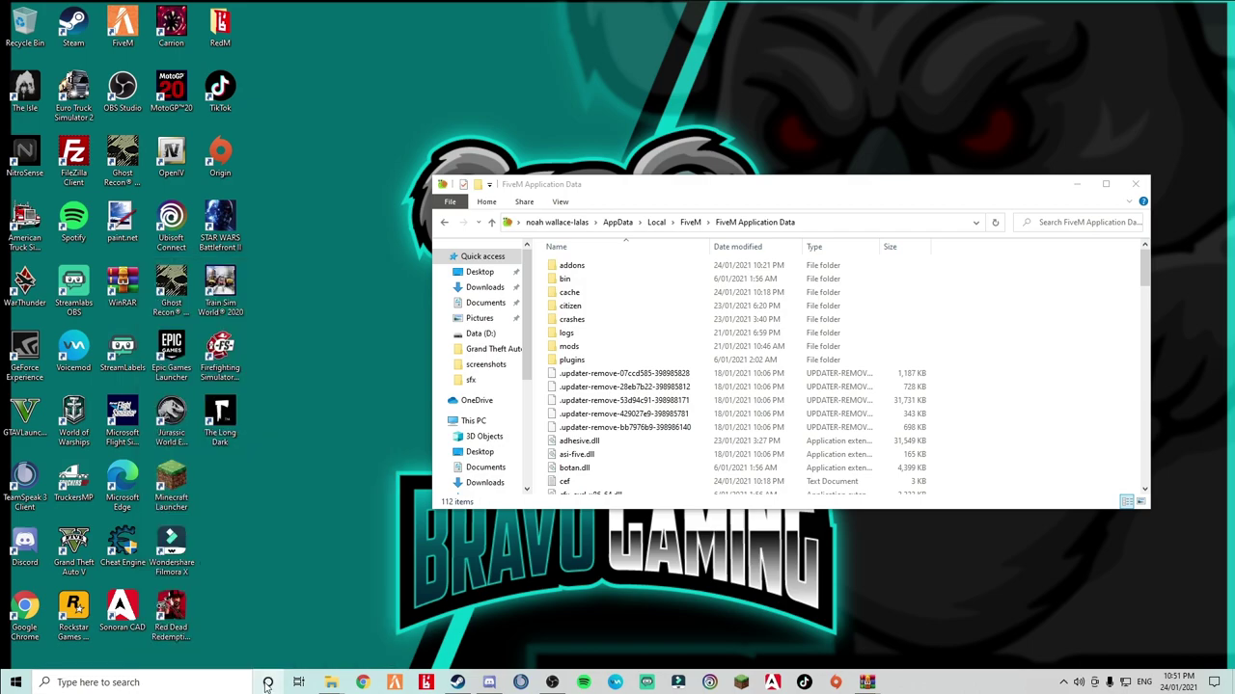
pyautogui.click(148, 683)
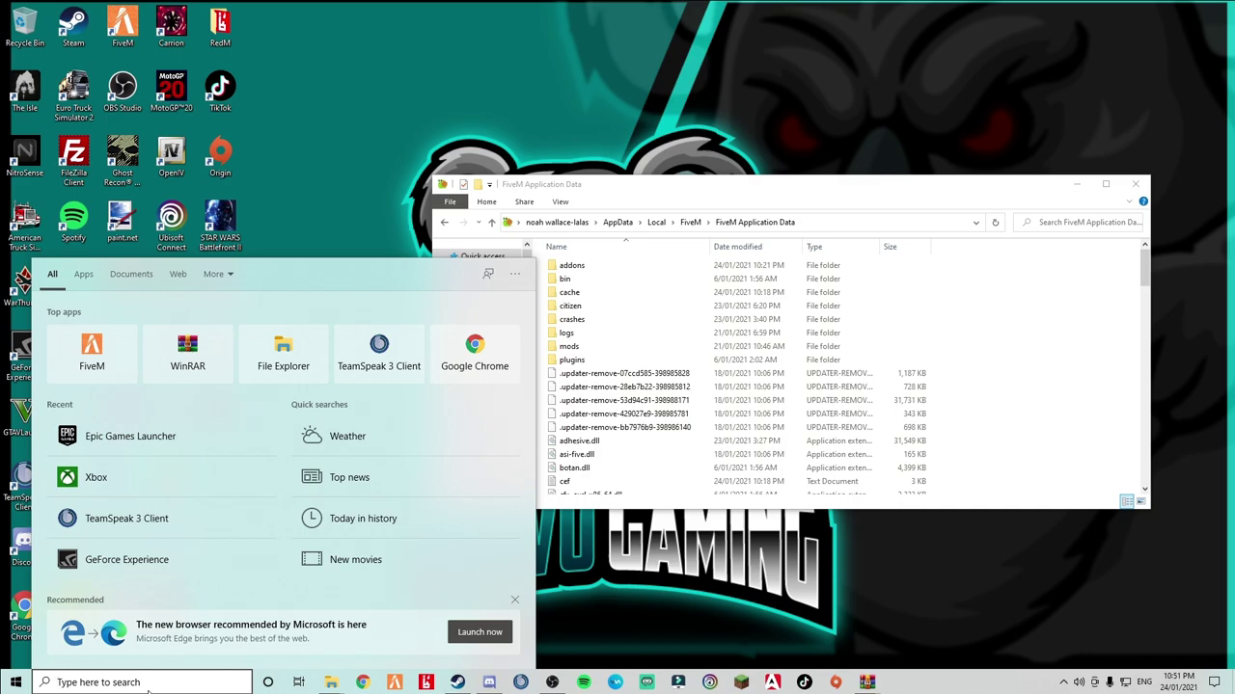
pyautogui.rightClick(101, 378)
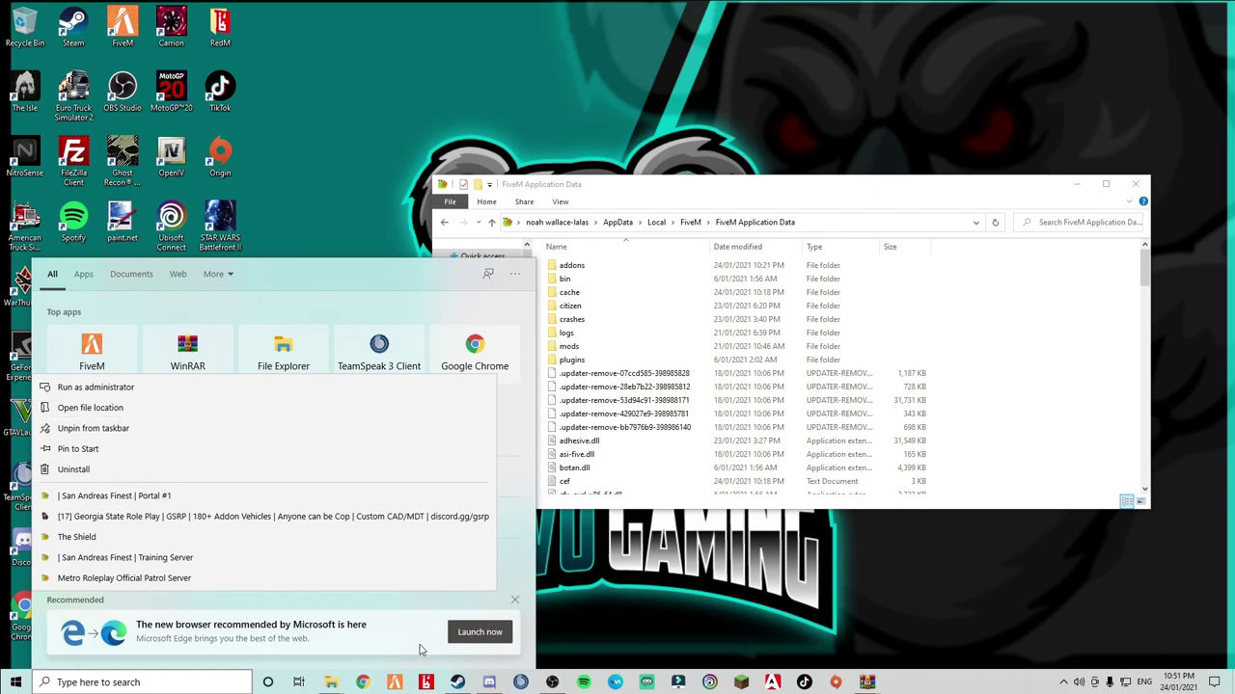
pyautogui.press('Escape')
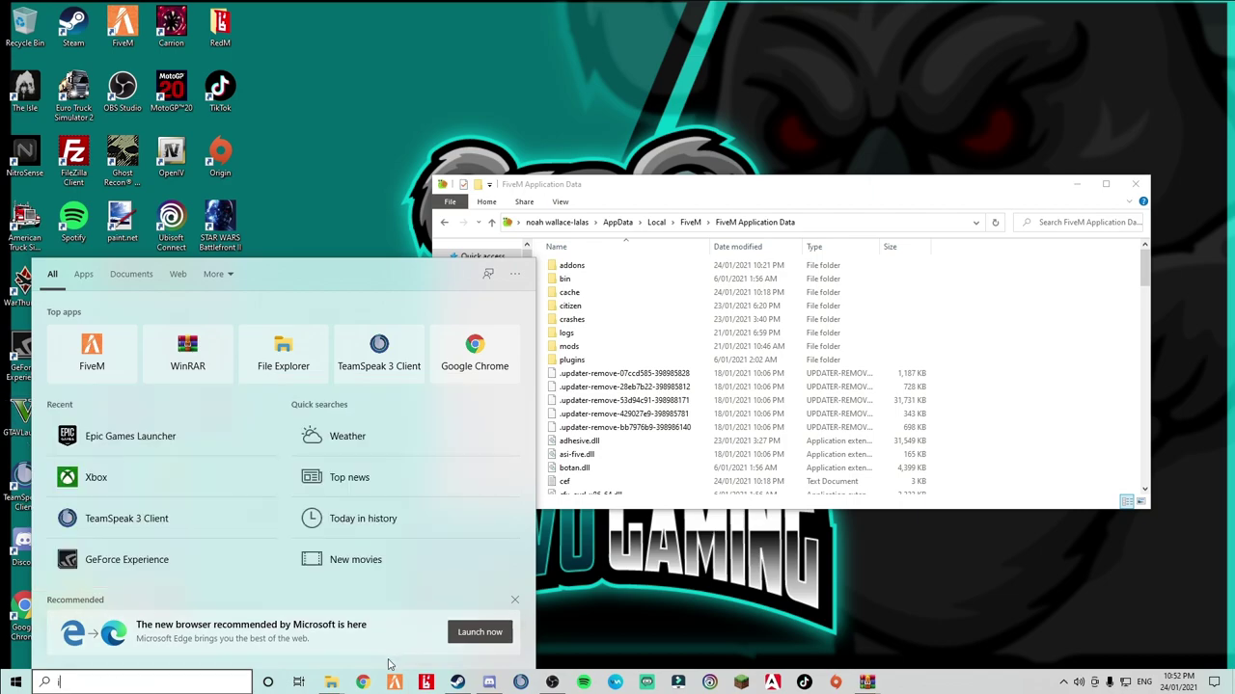
pyautogui.write('i')
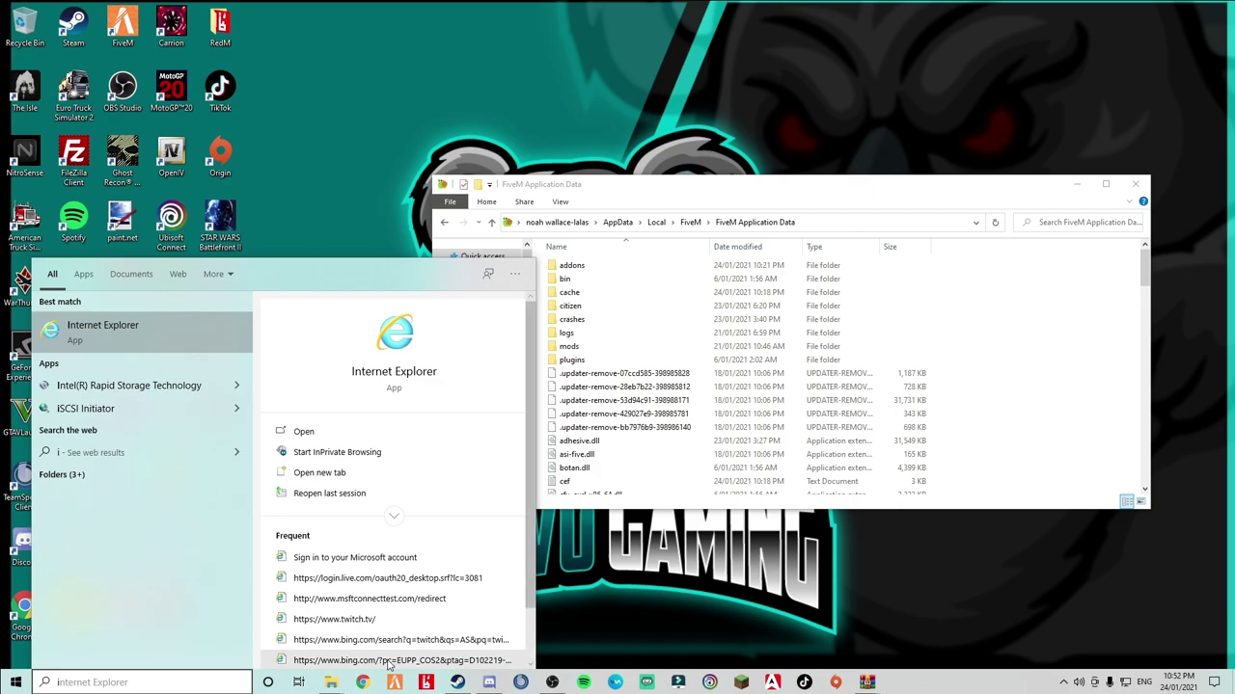
pyautogui.press('BackSpace')
pyautogui.write('fiv')
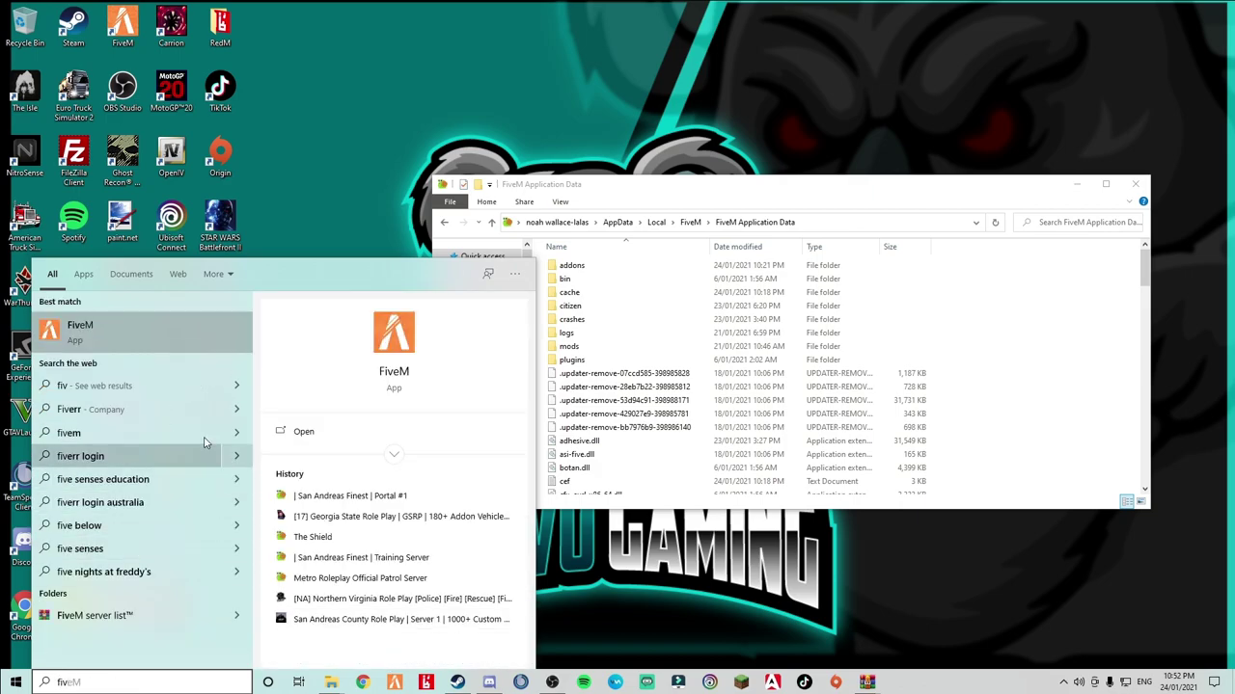
pyautogui.write('e')
pyautogui.rightClick(154, 332)
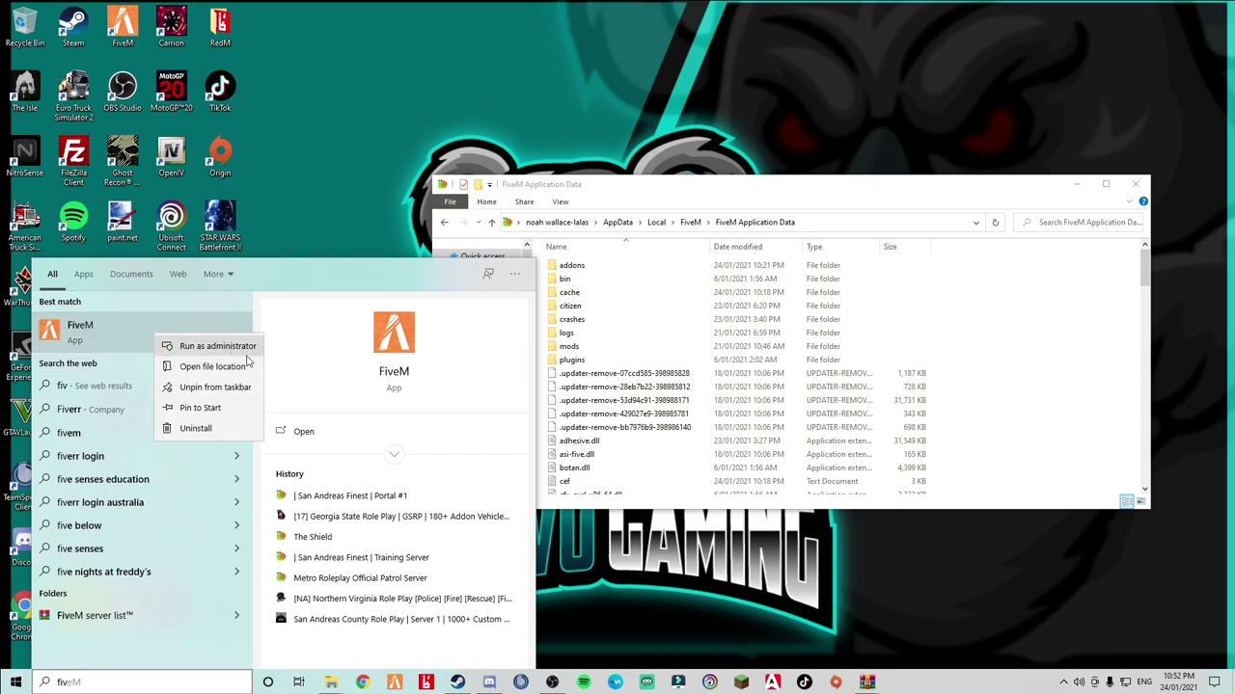
pyautogui.click(328, 139)
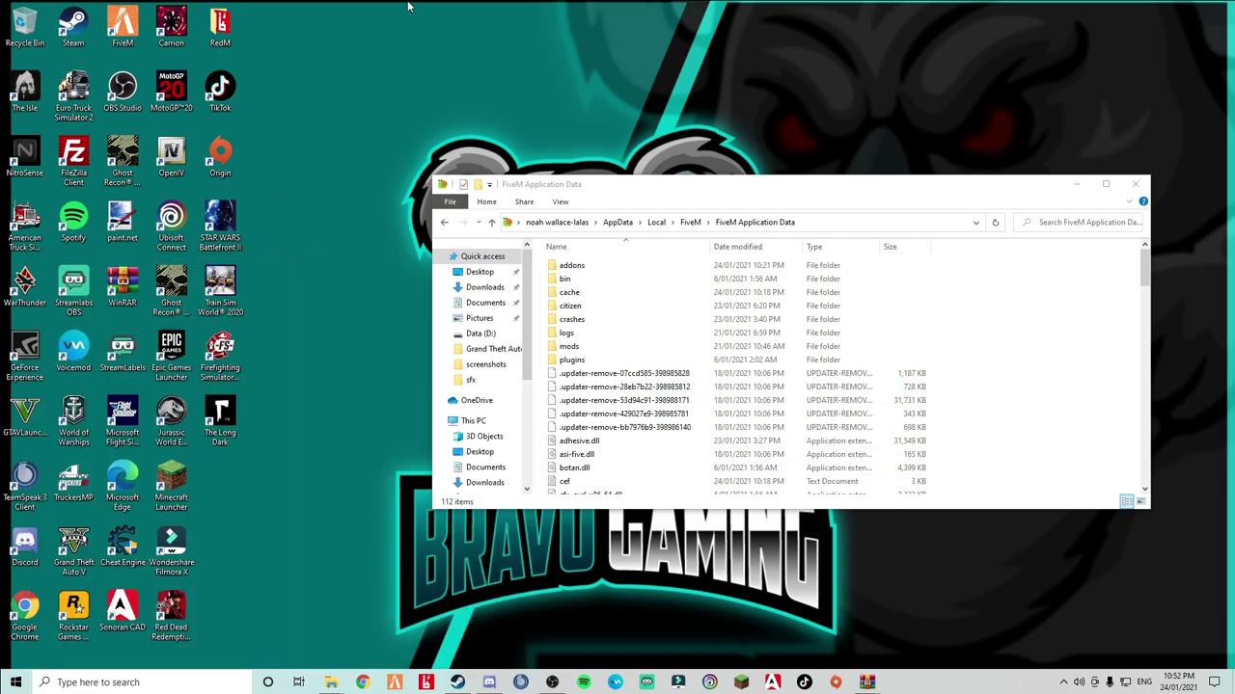
# Step: Open Optional Add-Ons and its 19. FiveM NVR Pack folder in the NaturalVision Remastered archive
pyautogui.moveTo(867, 181); pyautogui.dragTo(653, 101)
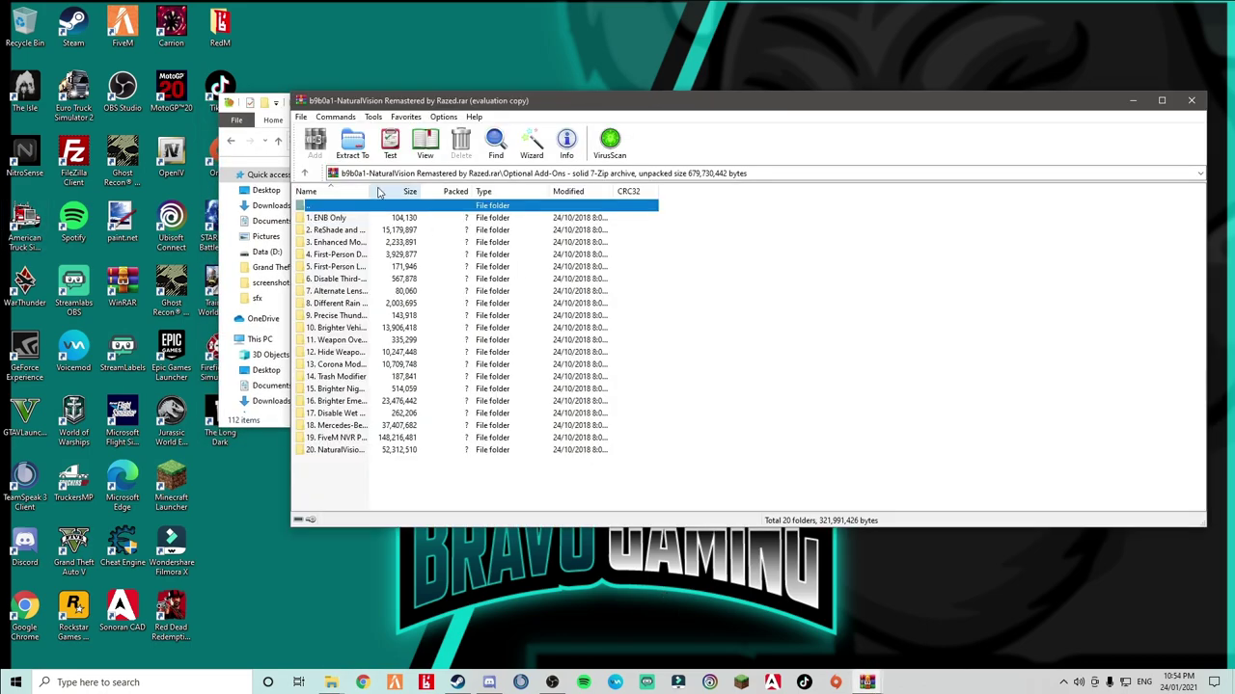
pyautogui.press('Down')
pyautogui.press('Down')
pyautogui.press('Down')
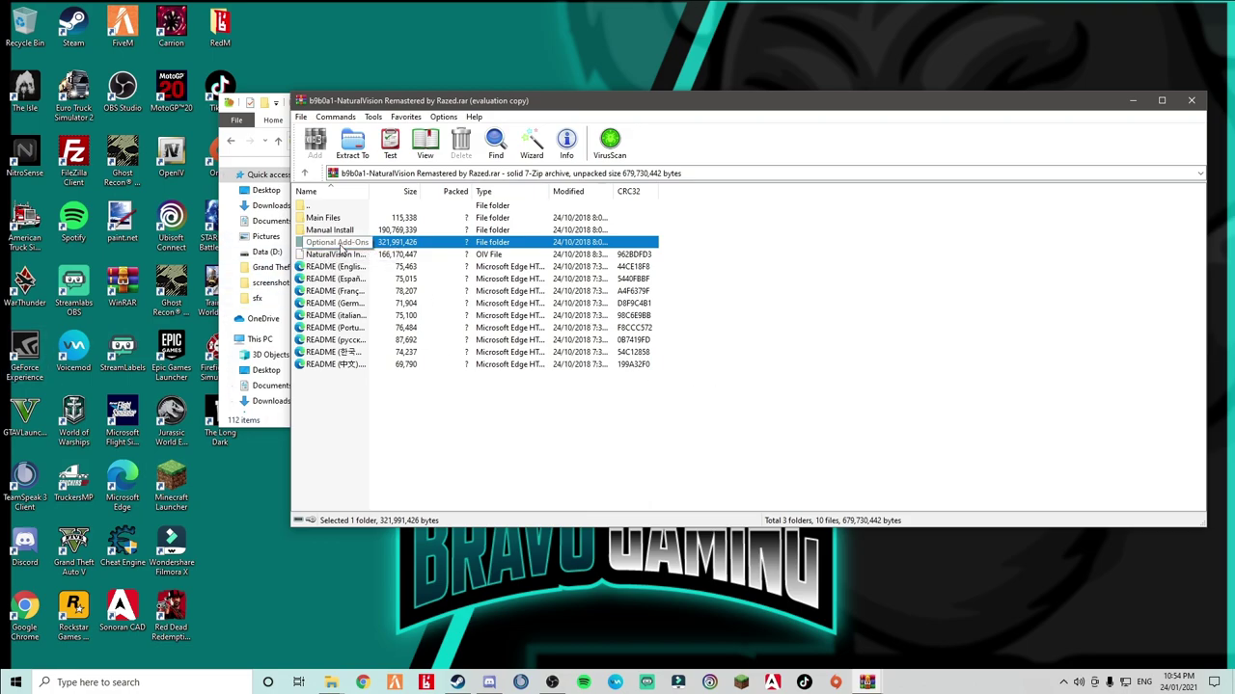
pyautogui.doubleClick(344, 242)
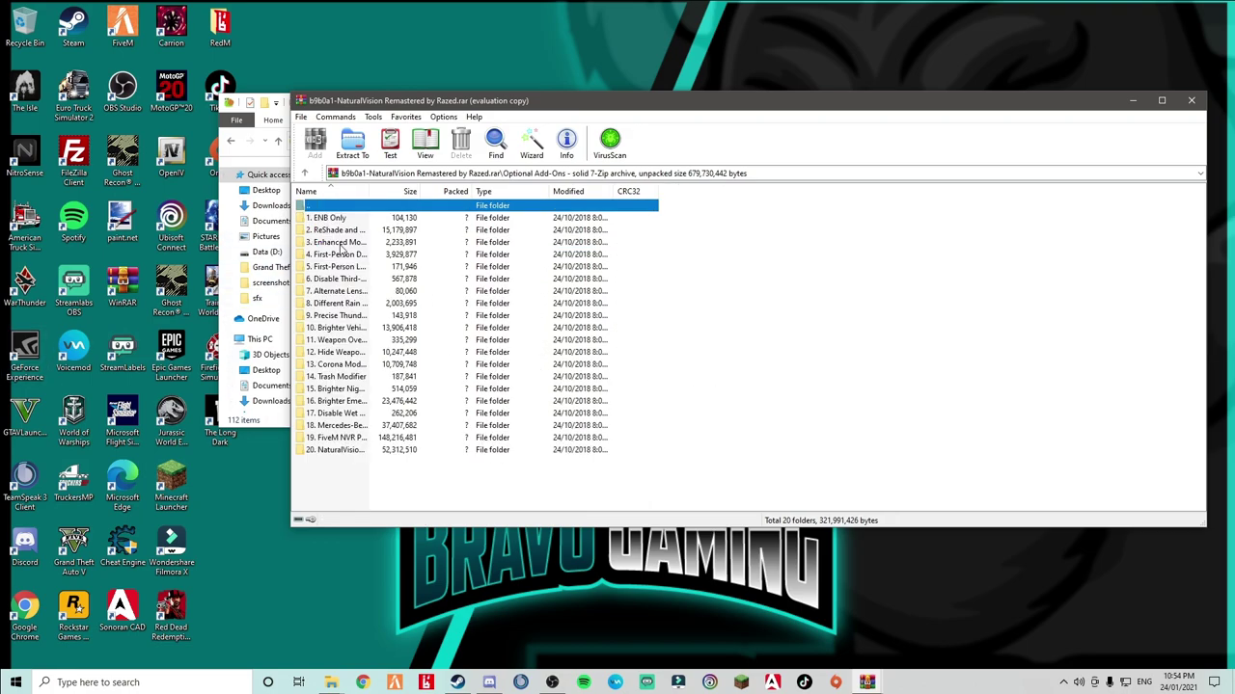
pyautogui.doubleClick(346, 438)
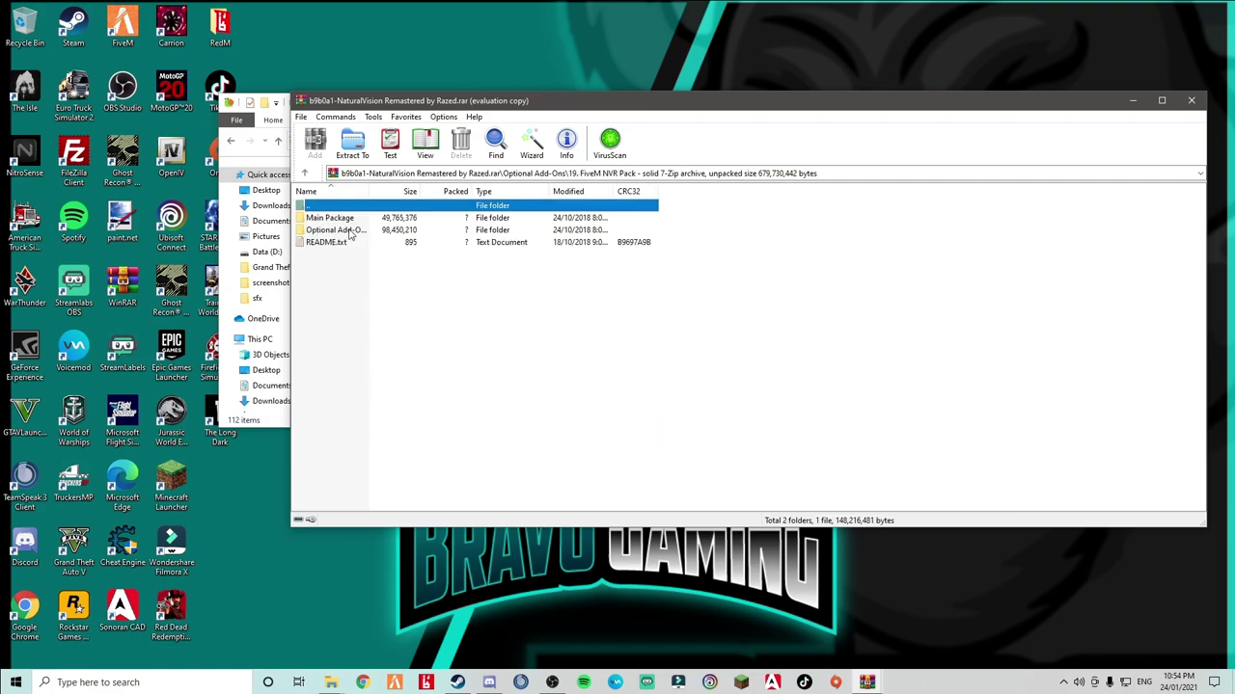
# Step: Copy the addons folder from the archive's Main Package into the FiveM Application Data folder, with both windows side by side
pyautogui.doubleClick(343, 220)
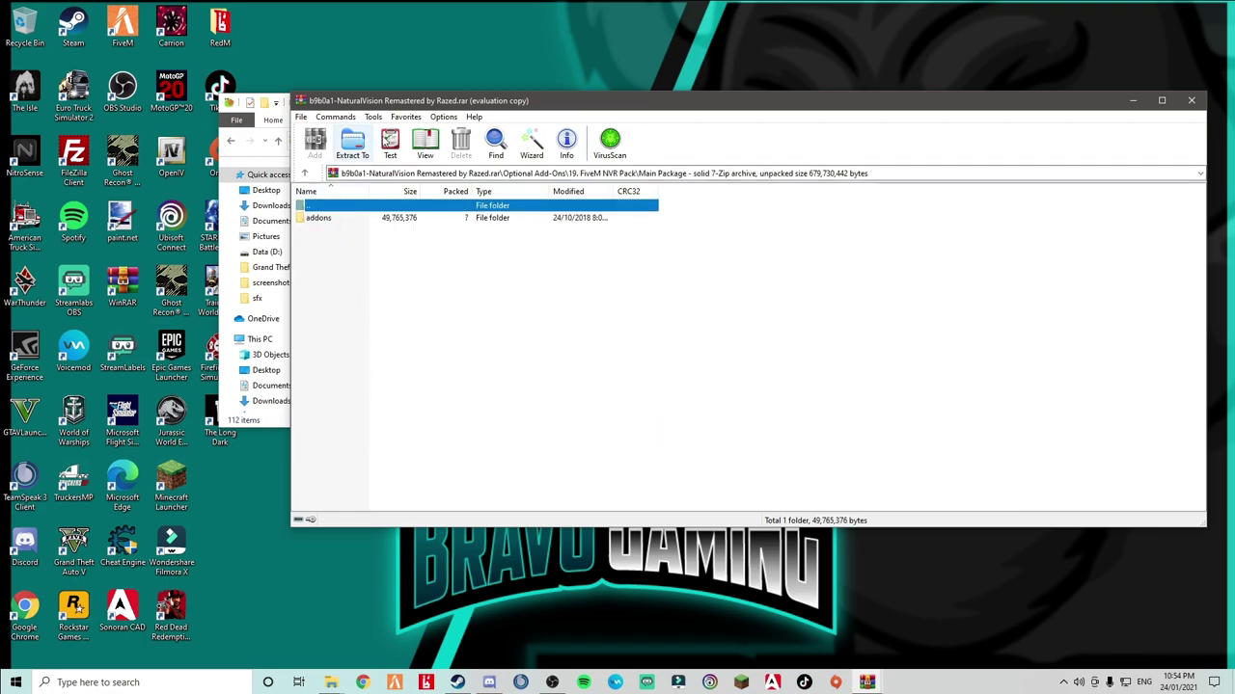
pyautogui.moveTo(424, 103); pyautogui.dragTo(844, 104)
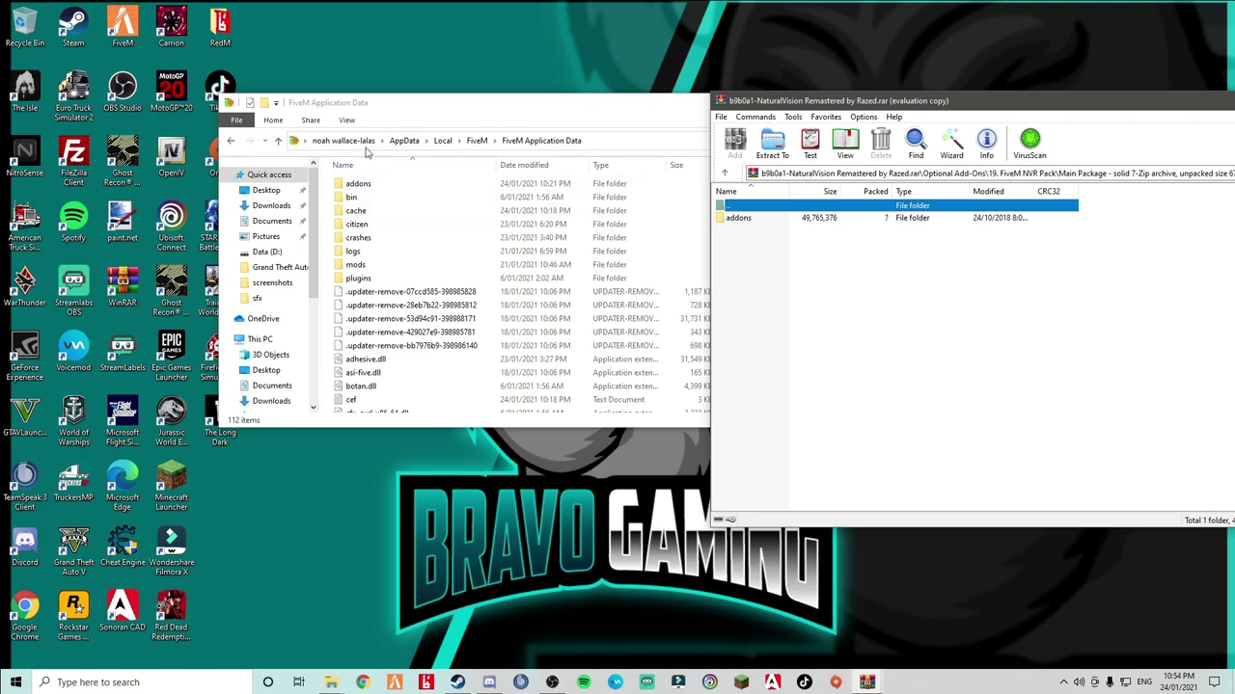
pyautogui.moveTo(766, 220); pyautogui.dragTo(424, 193)
# Step: Return to the FiveM NVR Pack folder in the archive and open its Optional Add-Ons
pyautogui.doubleClick(757, 207)
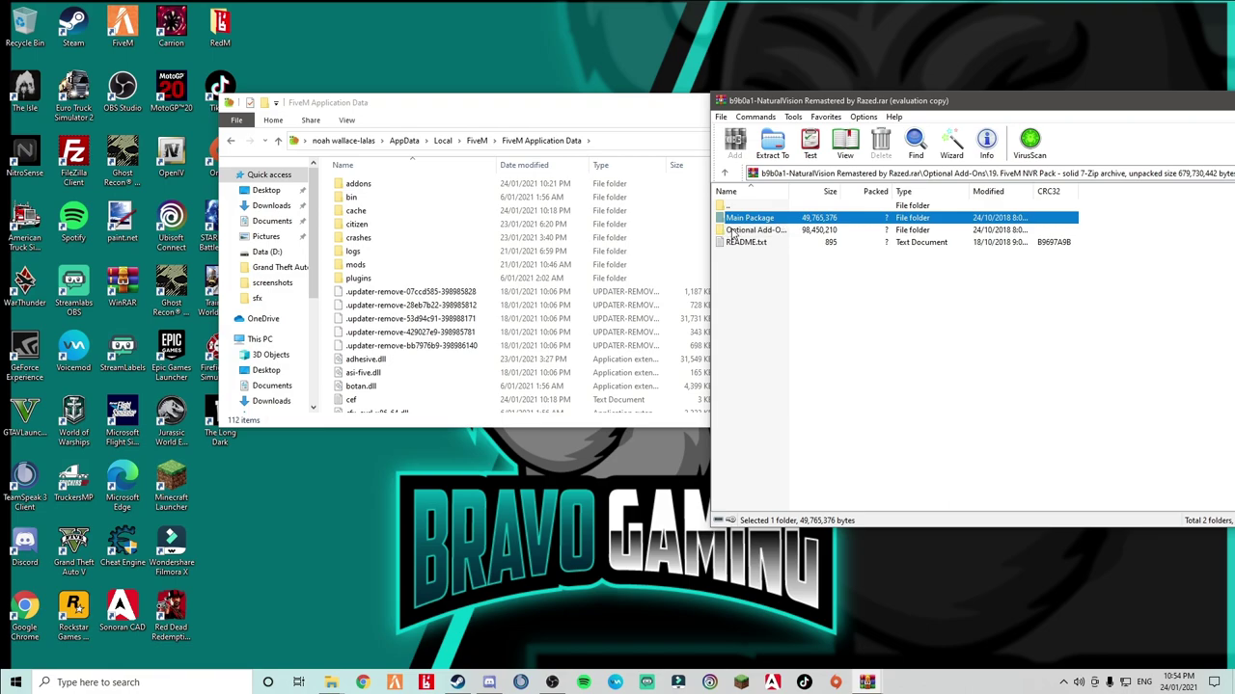
pyautogui.click(734, 231)
pyautogui.doubleClick(737, 232)
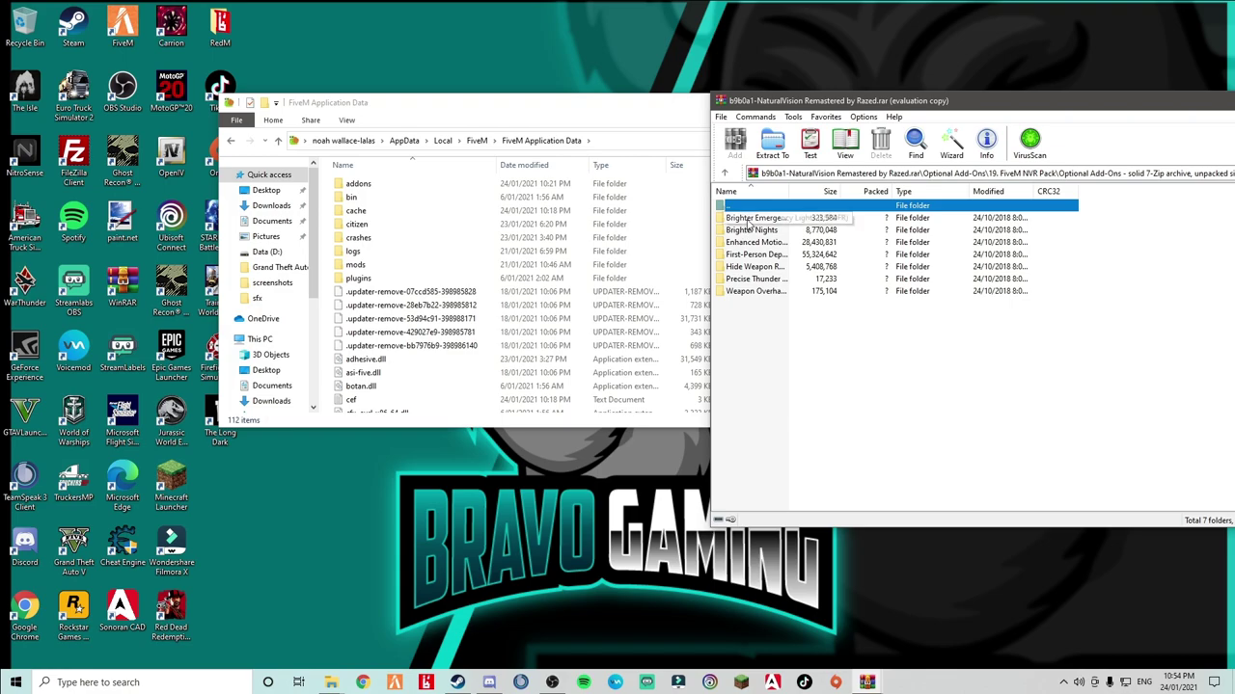
# Step: Examine the optional add-ons, including the 4k or 5k resolution variant of Precise Thunder Bolts, and return to the add-ons list
pyautogui.click(747, 220)
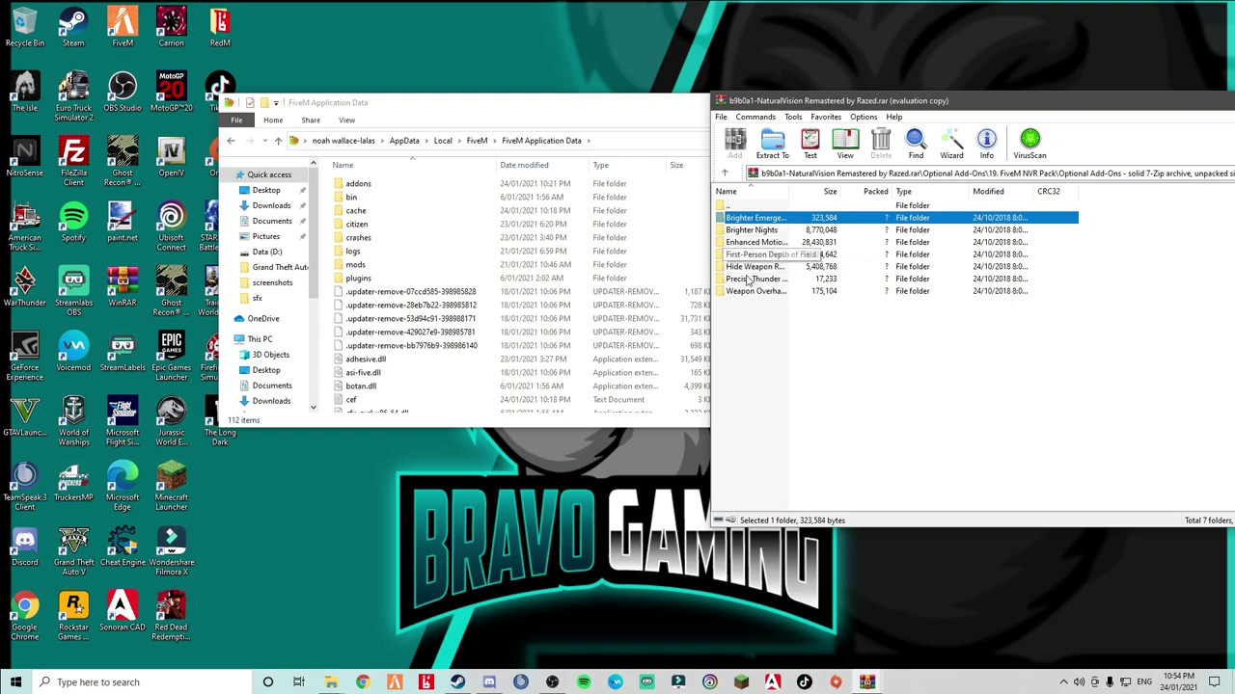
pyautogui.click(740, 293)
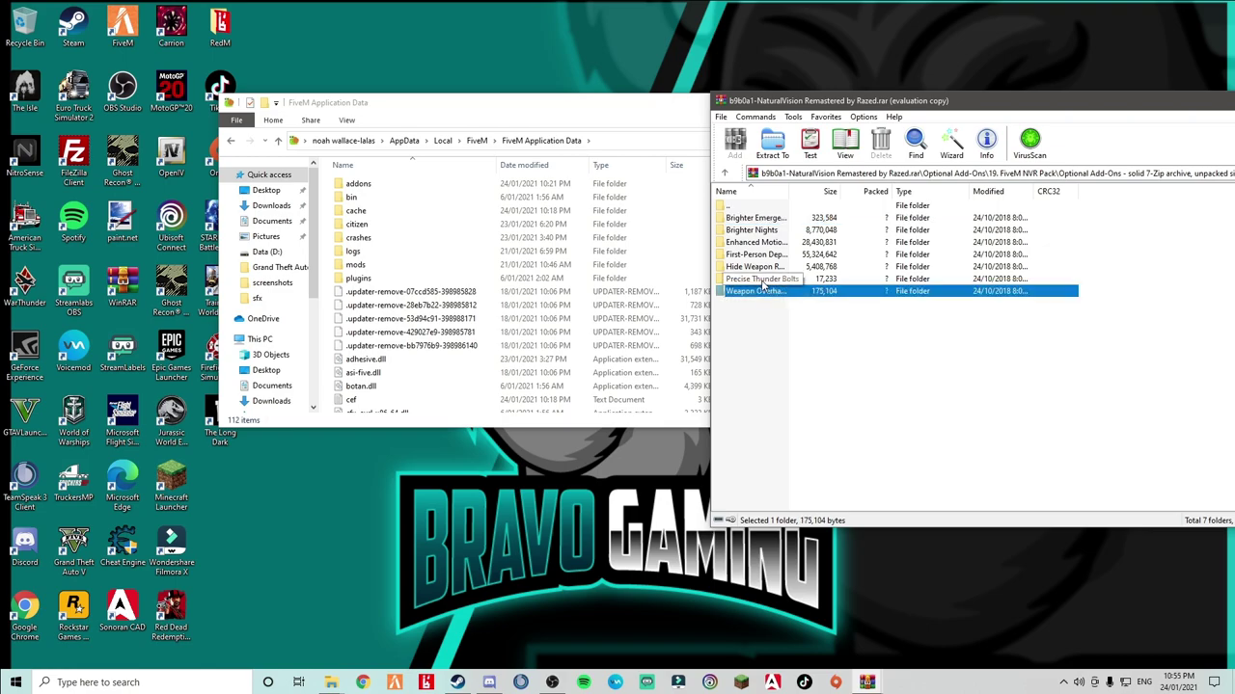
pyautogui.doubleClick(761, 280)
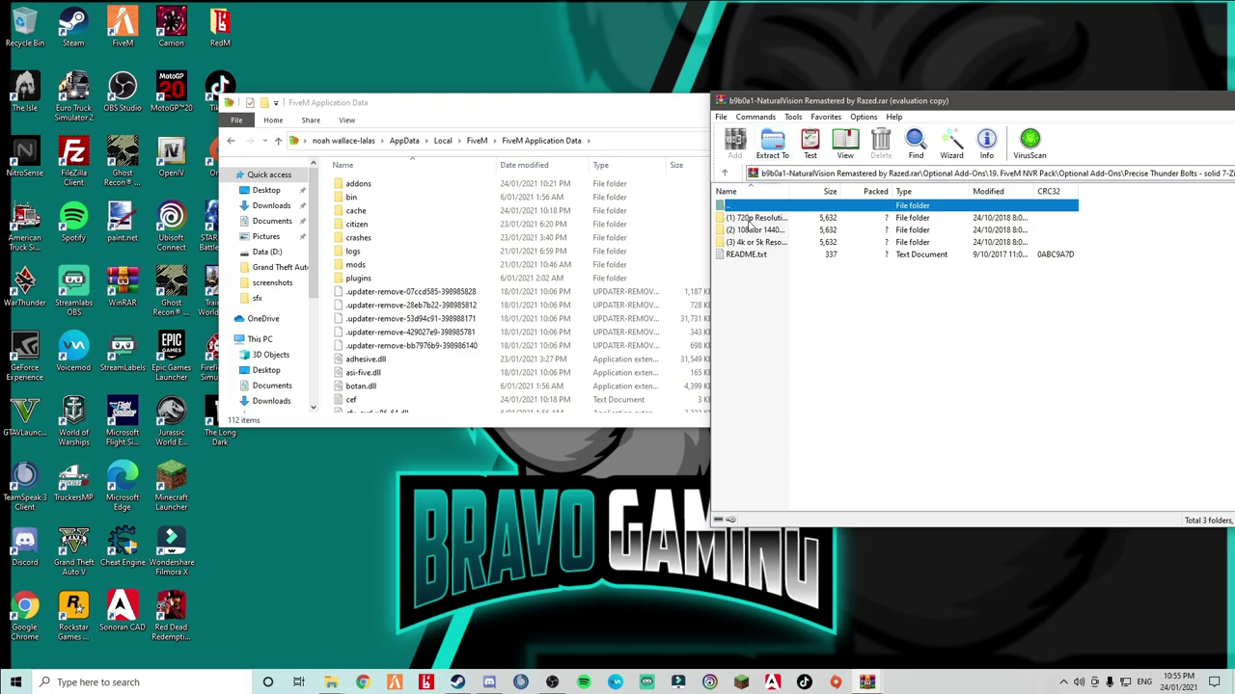
pyautogui.doubleClick(751, 242)
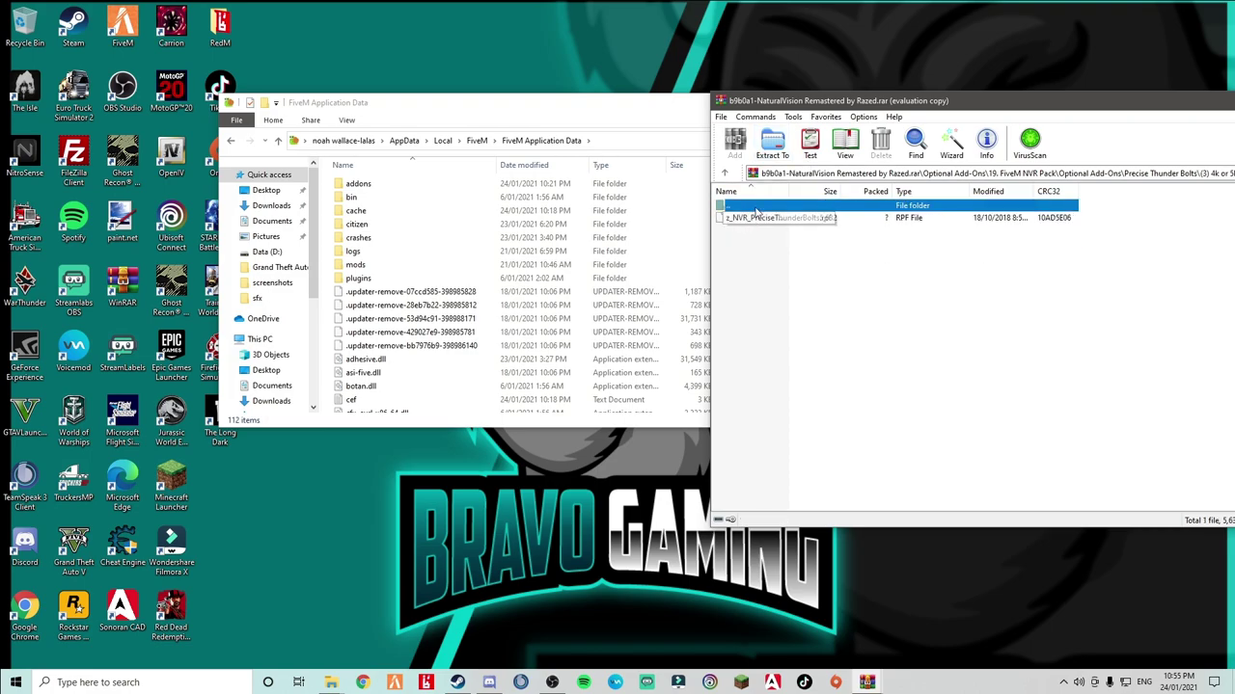
pyautogui.doubleClick(756, 206)
pyautogui.doubleClick(756, 206)
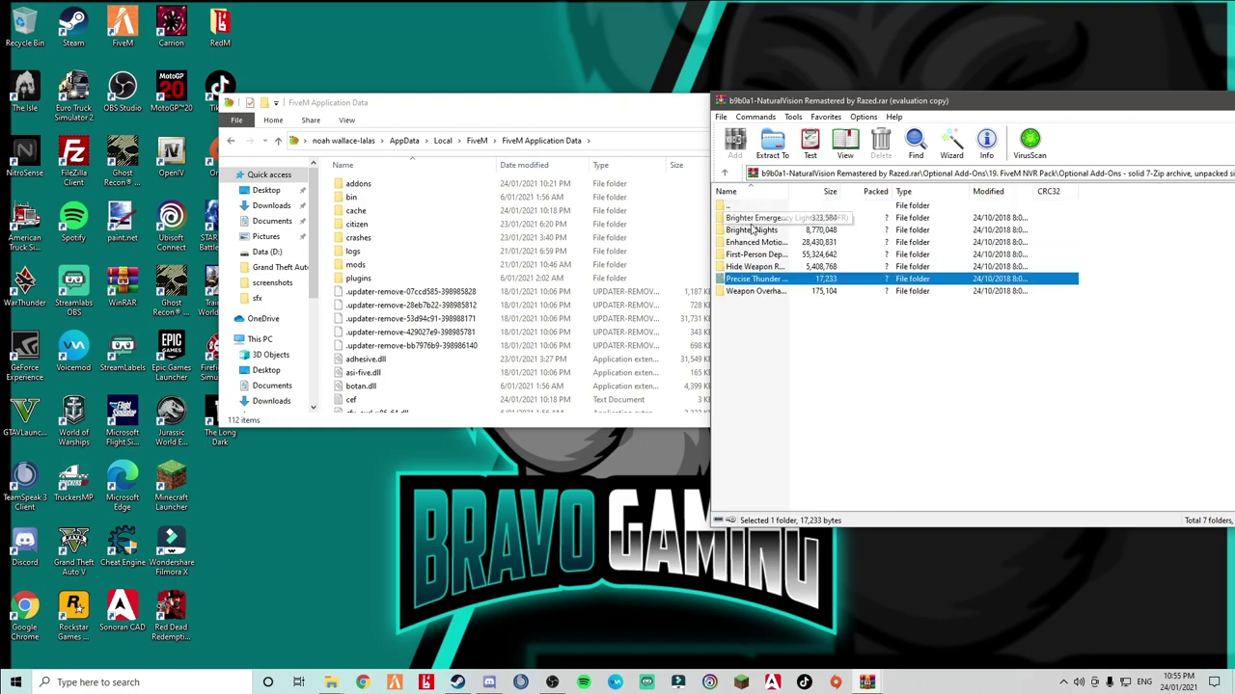
# Step: Copy z_NVR_BrighterEmergencyLights-NVR.rpf from the Brighter Emergency Lights add-on into FiveM's addons folder and return to the add-ons list
pyautogui.doubleClick(756, 218)
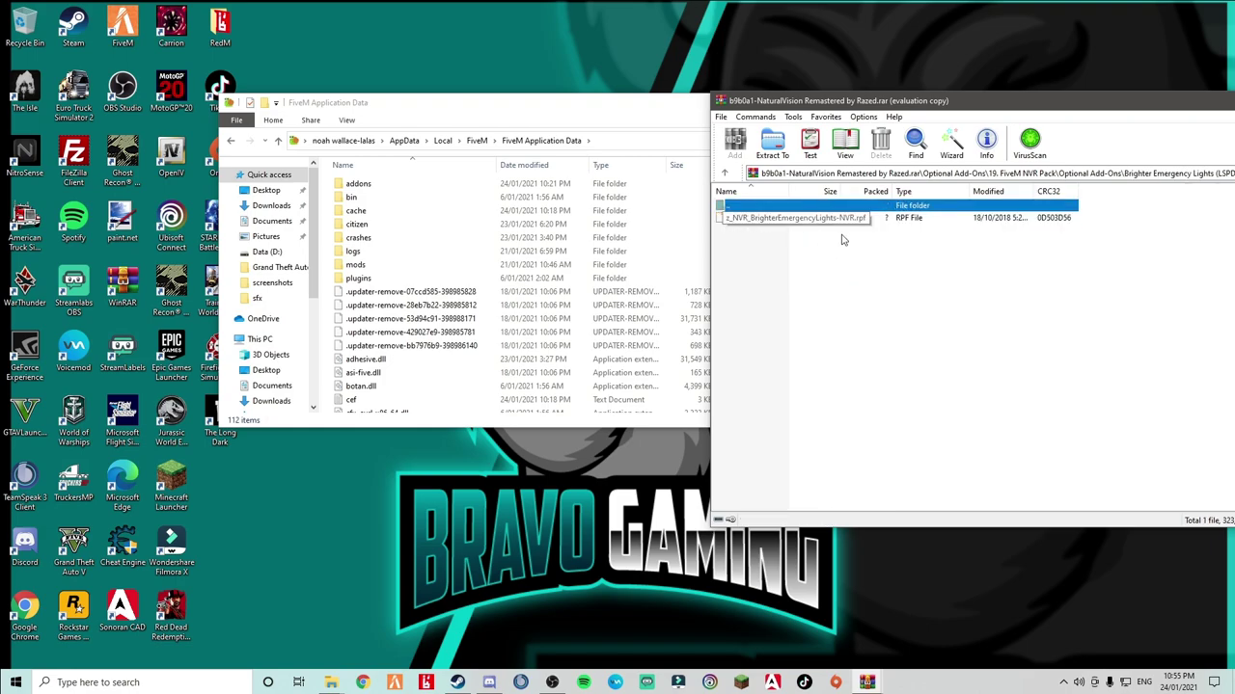
pyautogui.moveTo(762, 218); pyautogui.dragTo(459, 186)
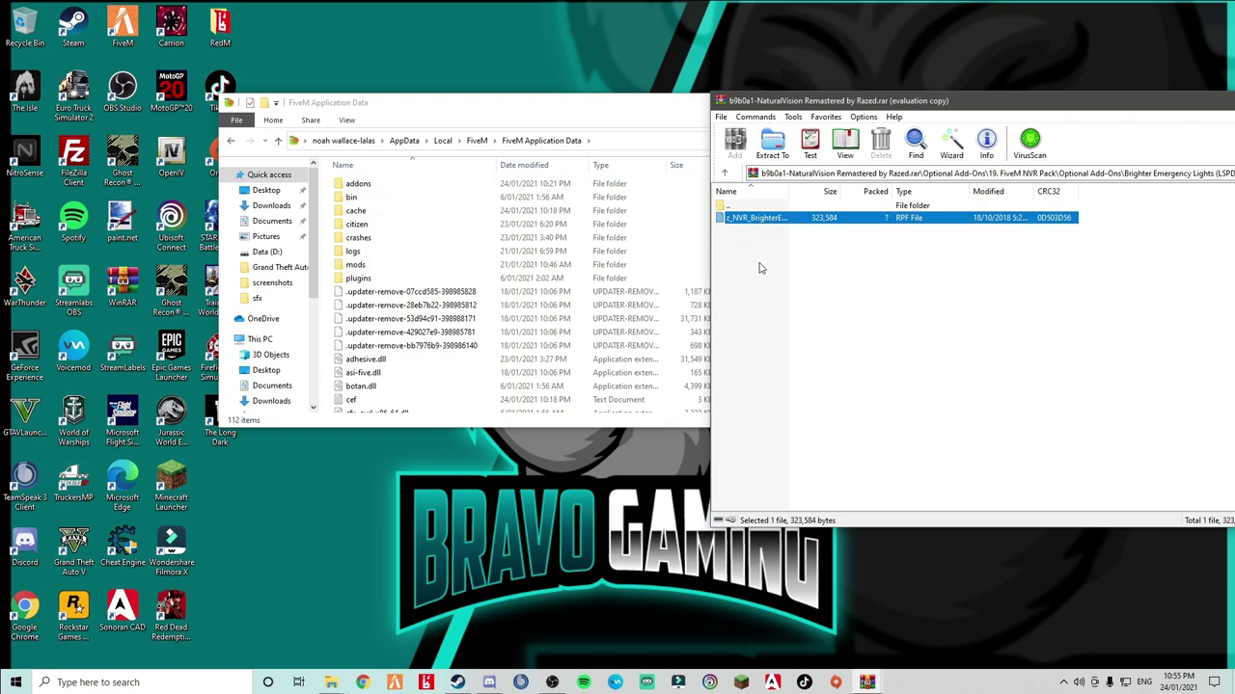
pyautogui.doubleClick(750, 206)
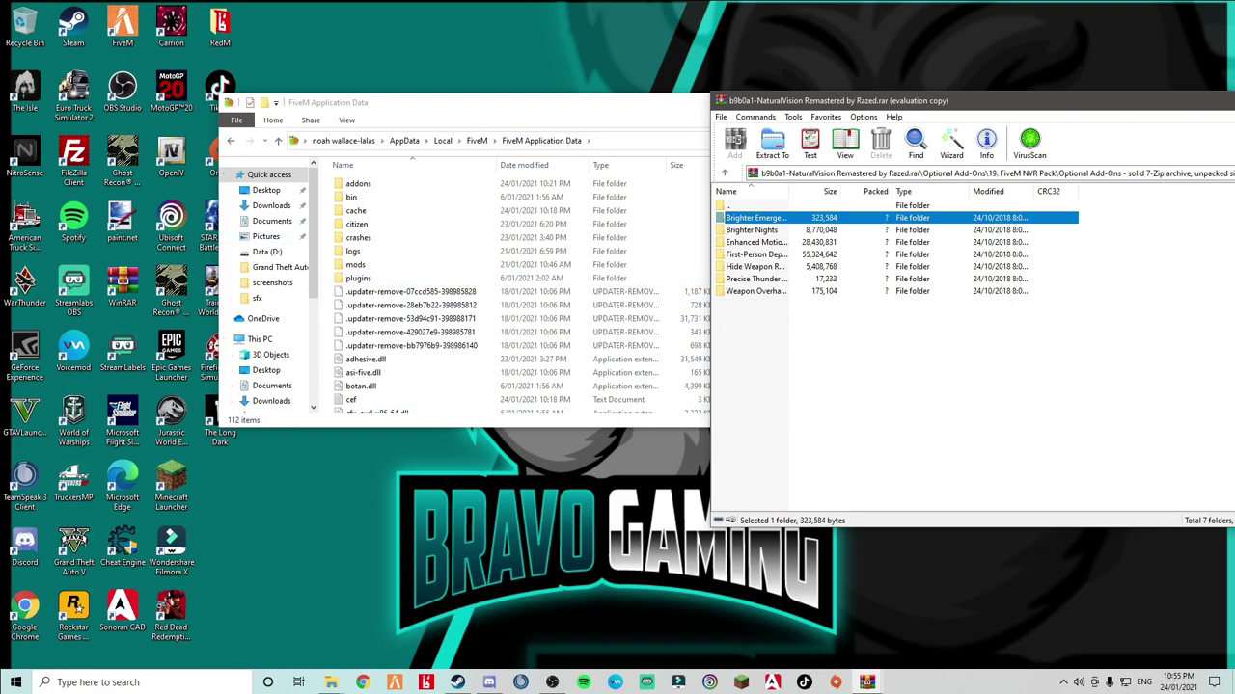
# Step: Examine the Weapon Overhaul Pack file and the 4k or 5k Precise Thunder Bolts file, returning to the add-ons list
pyautogui.doubleClick(762, 291)
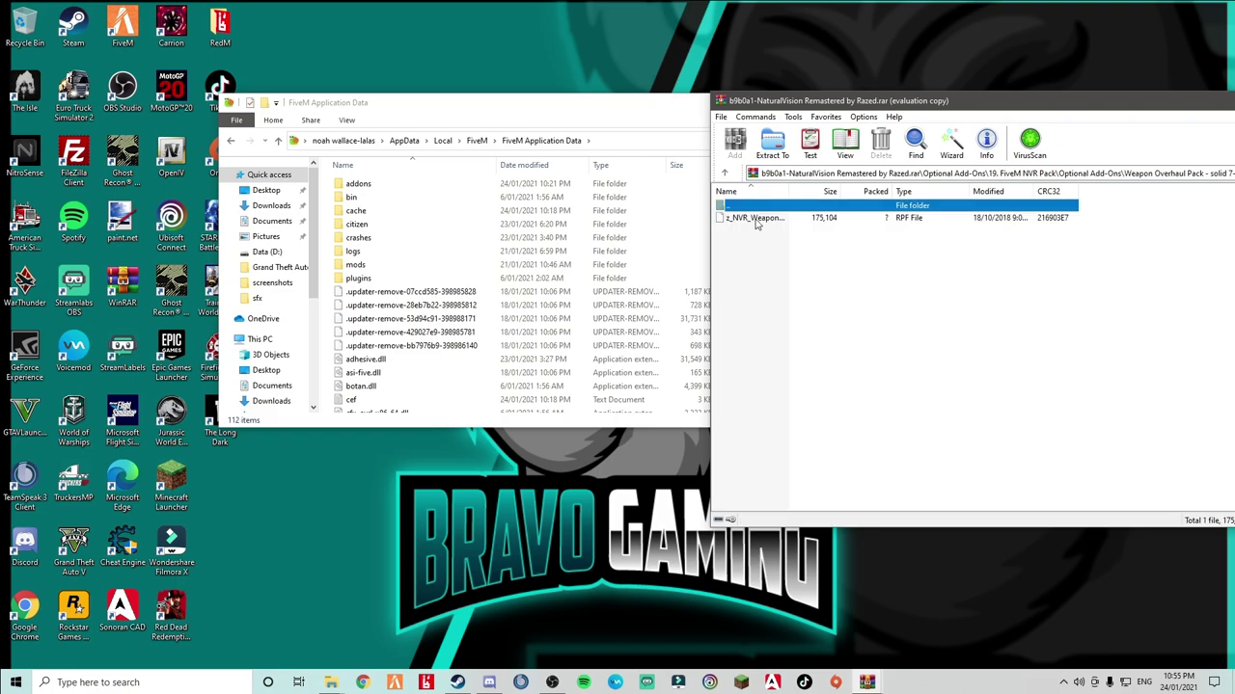
pyautogui.moveTo(757, 222); pyautogui.dragTo(827, 270)
pyautogui.doubleClick(759, 207)
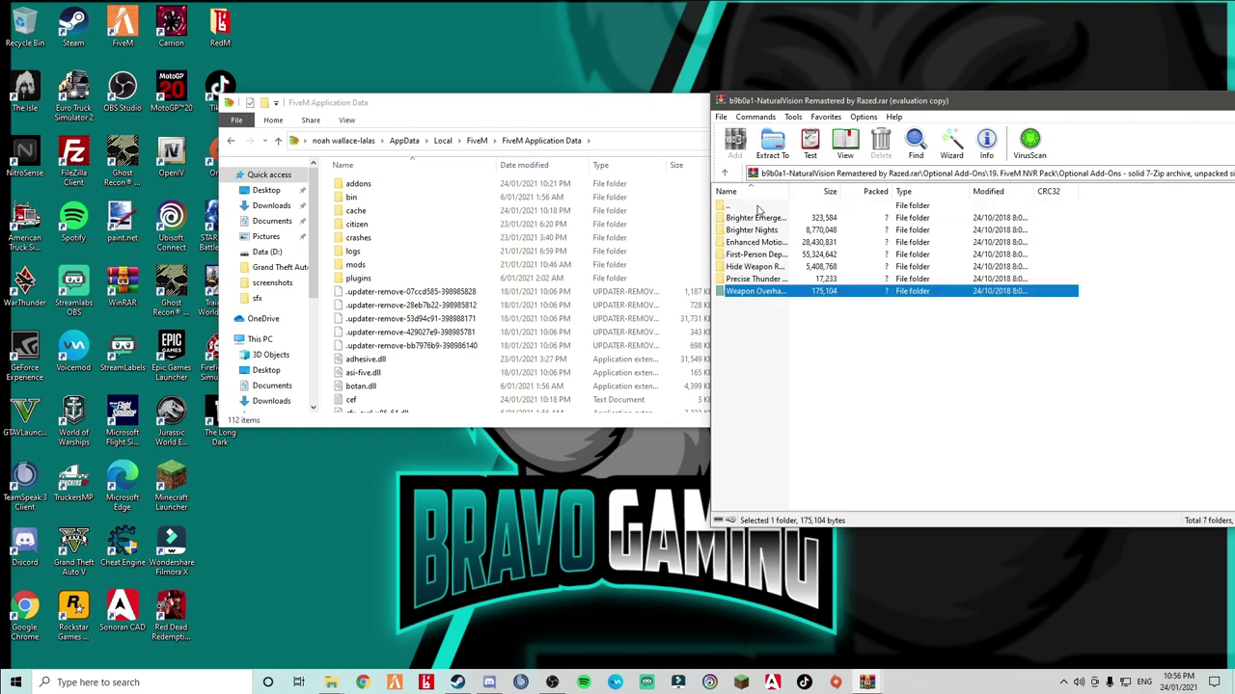
pyautogui.doubleClick(757, 279)
pyautogui.doubleClick(758, 242)
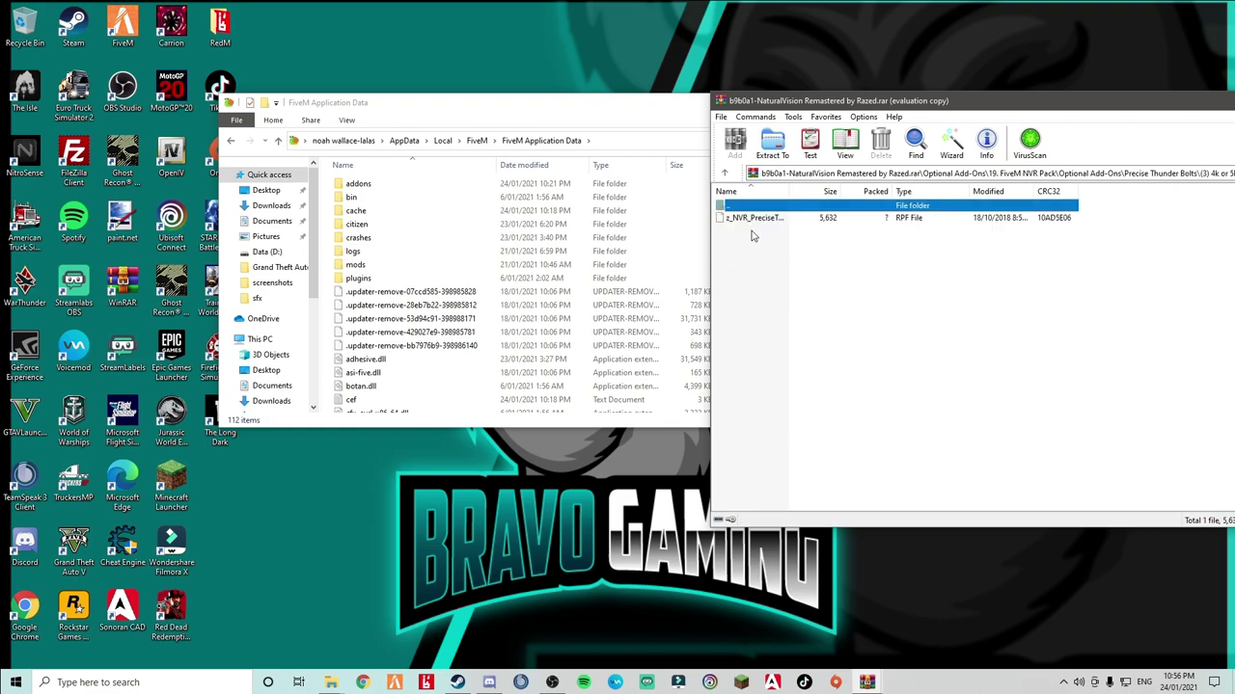
pyautogui.moveTo(751, 223)
pyautogui.mouseDown()
pyautogui.moveTo(420, 186)
pyautogui.moveTo(758, 270)
pyautogui.moveTo(755, 207)
pyautogui.mouseUp()
pyautogui.doubleClick(755, 208)
pyautogui.doubleClick(755, 208)
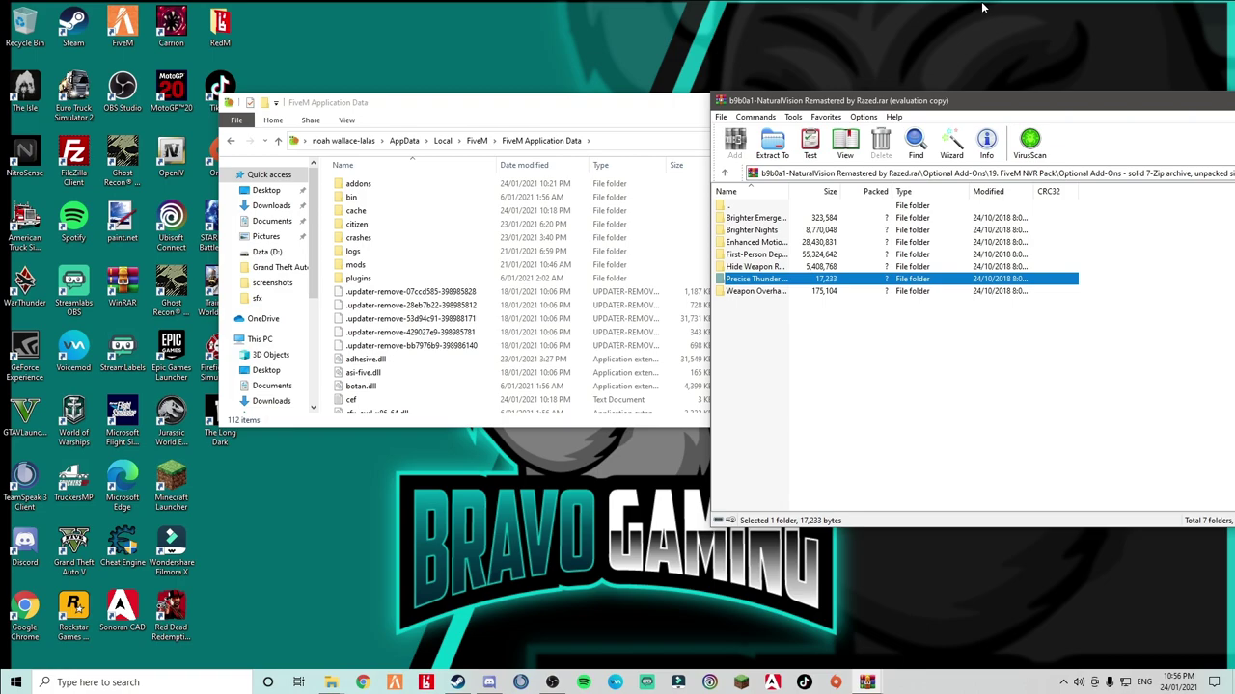
# Step: Rearrange the archive and FiveM Application Data windows, and open the citizen folder in FiveM Application Data
pyautogui.moveTo(991, 109); pyautogui.dragTo(714, 183)
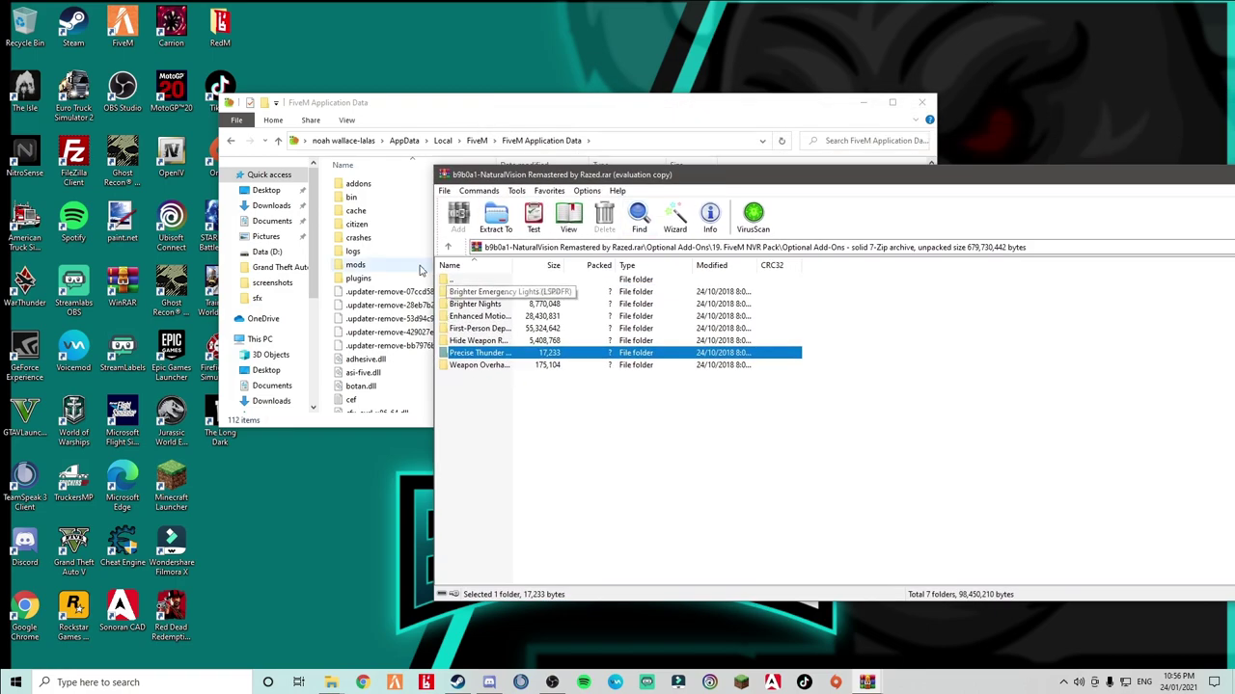
pyautogui.moveTo(360, 108); pyautogui.dragTo(287, 106)
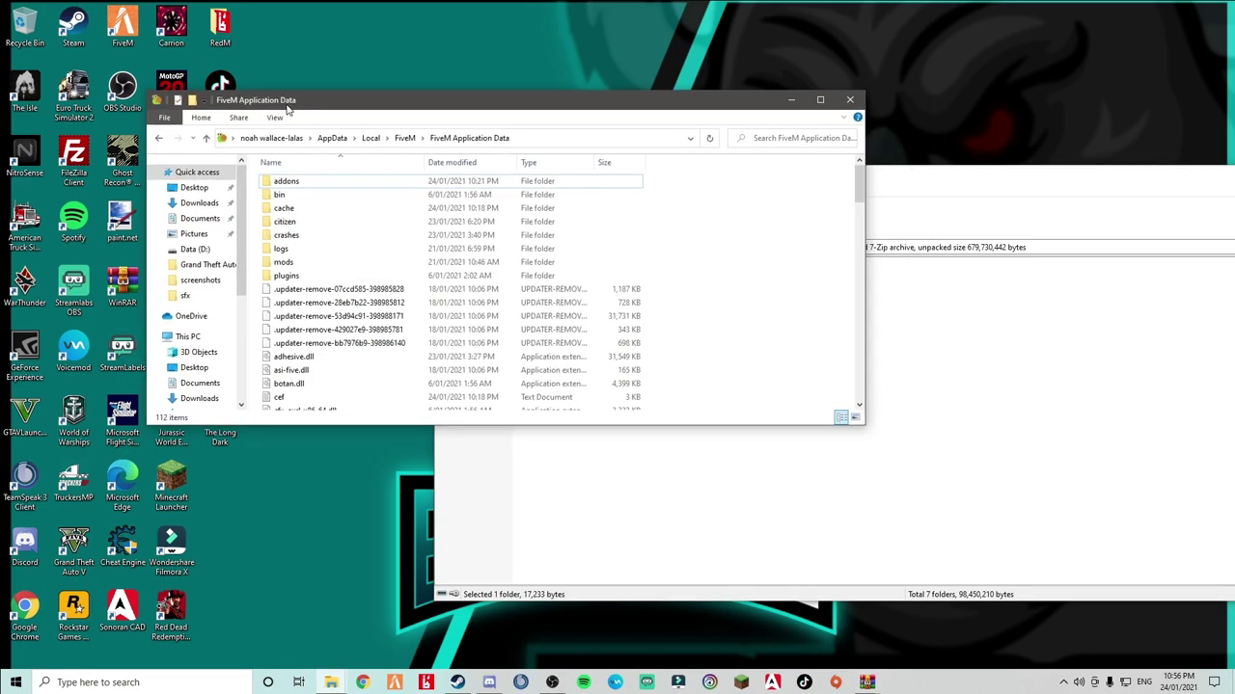
pyautogui.doubleClick(318, 222)
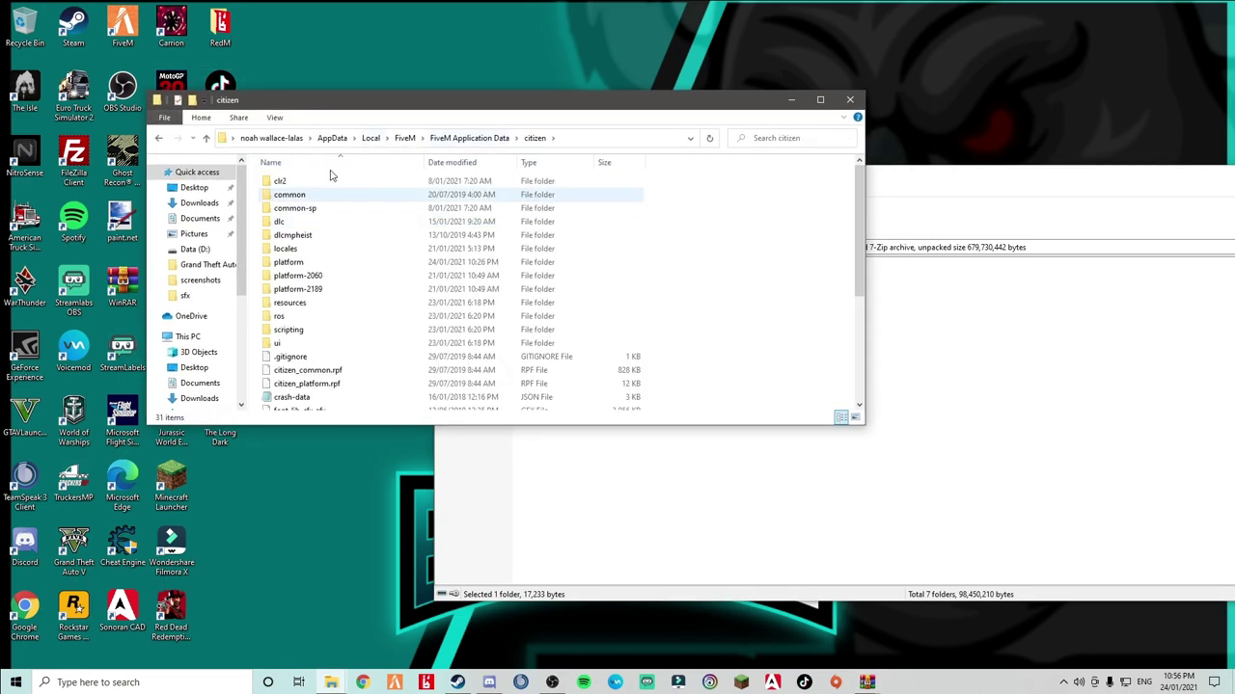
# Step: Return the NaturalVision Remastered archive from the FiveM optional add-ons to its root folder
pyautogui.click(1040, 345)
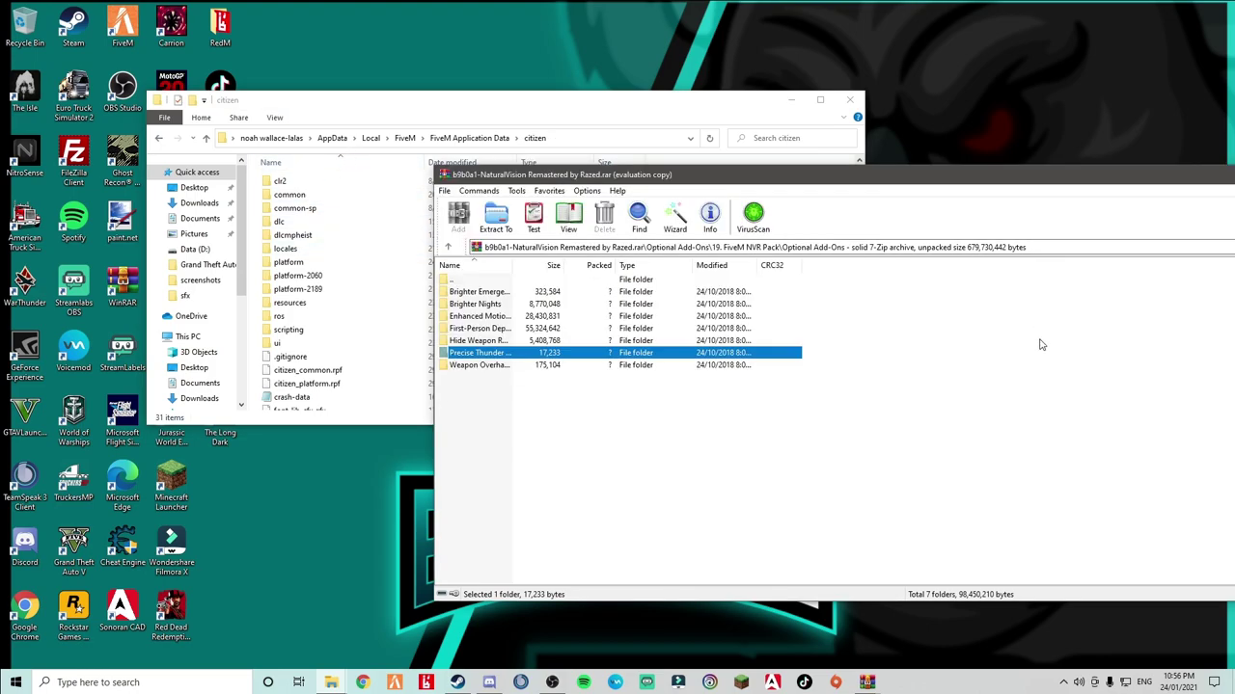
pyautogui.doubleClick(471, 279)
pyautogui.doubleClick(471, 279)
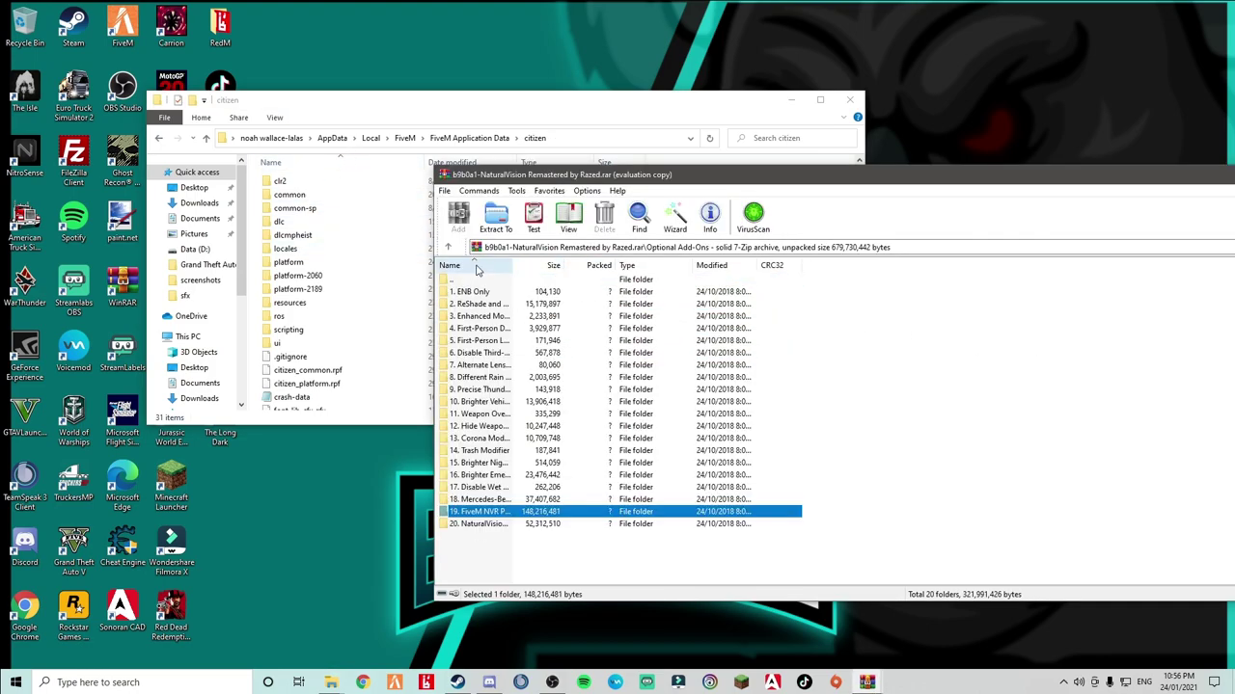
pyautogui.doubleClick(472, 281)
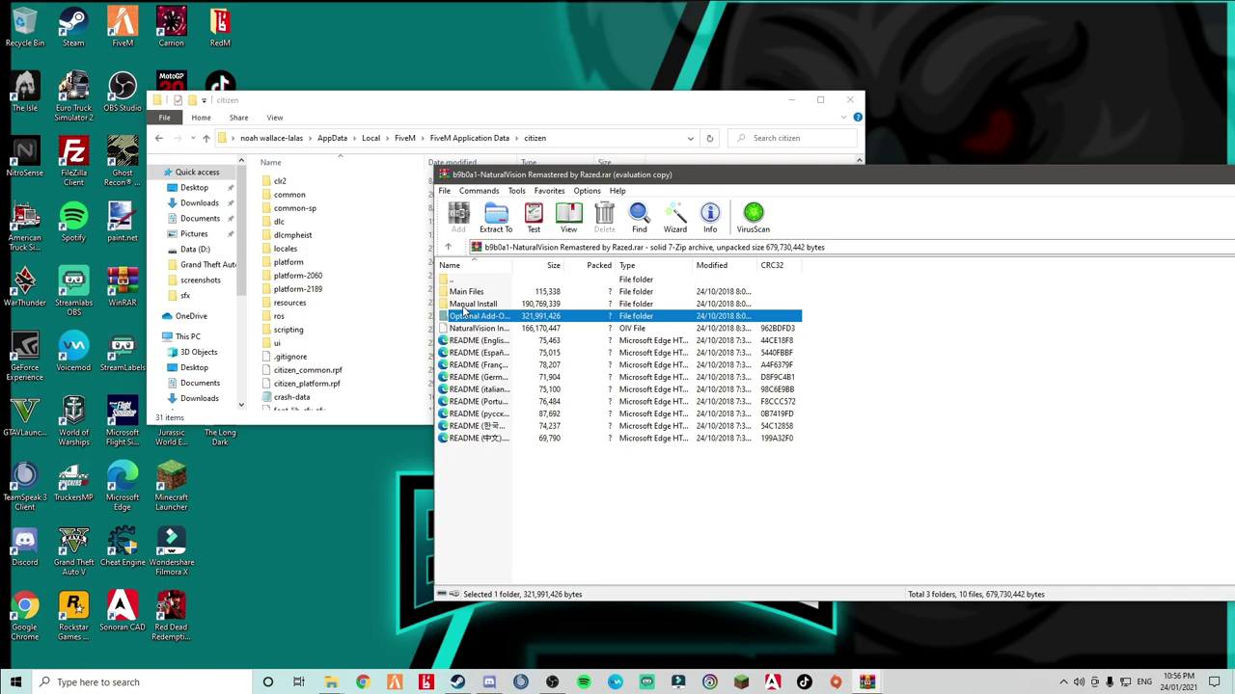
# Step: Open the archive's Manual Install\update\update.rpf\common\data folder
pyautogui.doubleClick(464, 306)
pyautogui.doubleClick(464, 305)
pyautogui.doubleClick(466, 292)
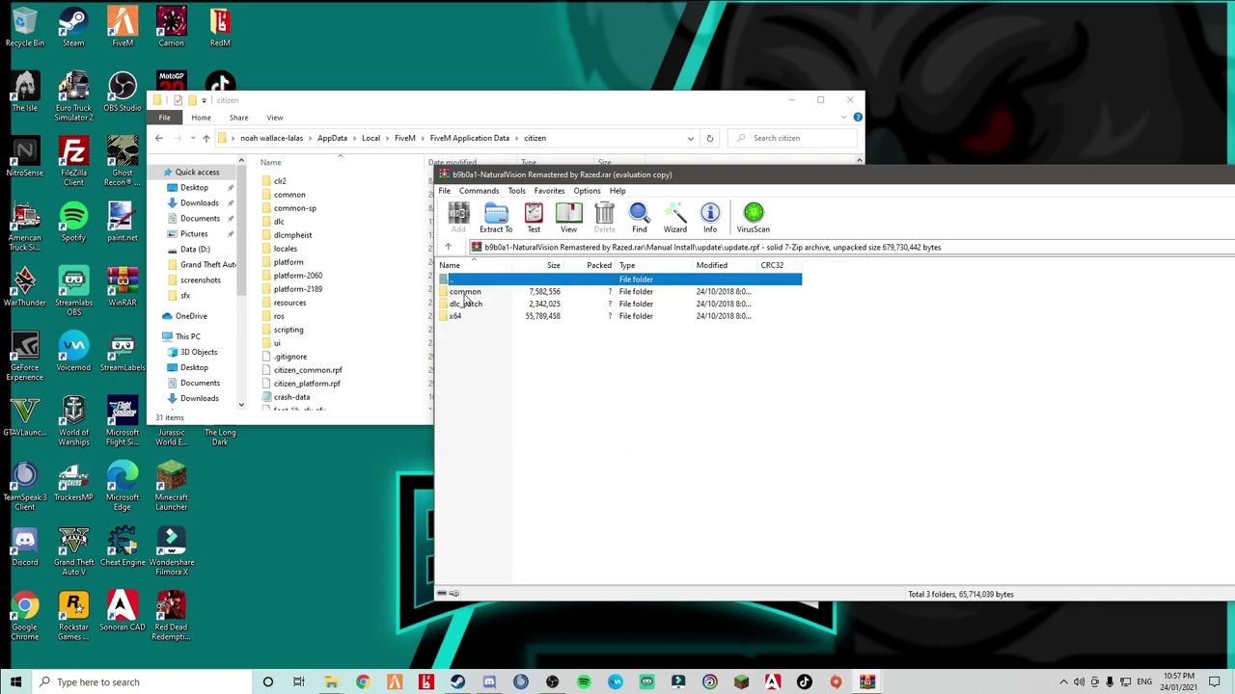
pyautogui.click(465, 293)
pyautogui.doubleClick(466, 279)
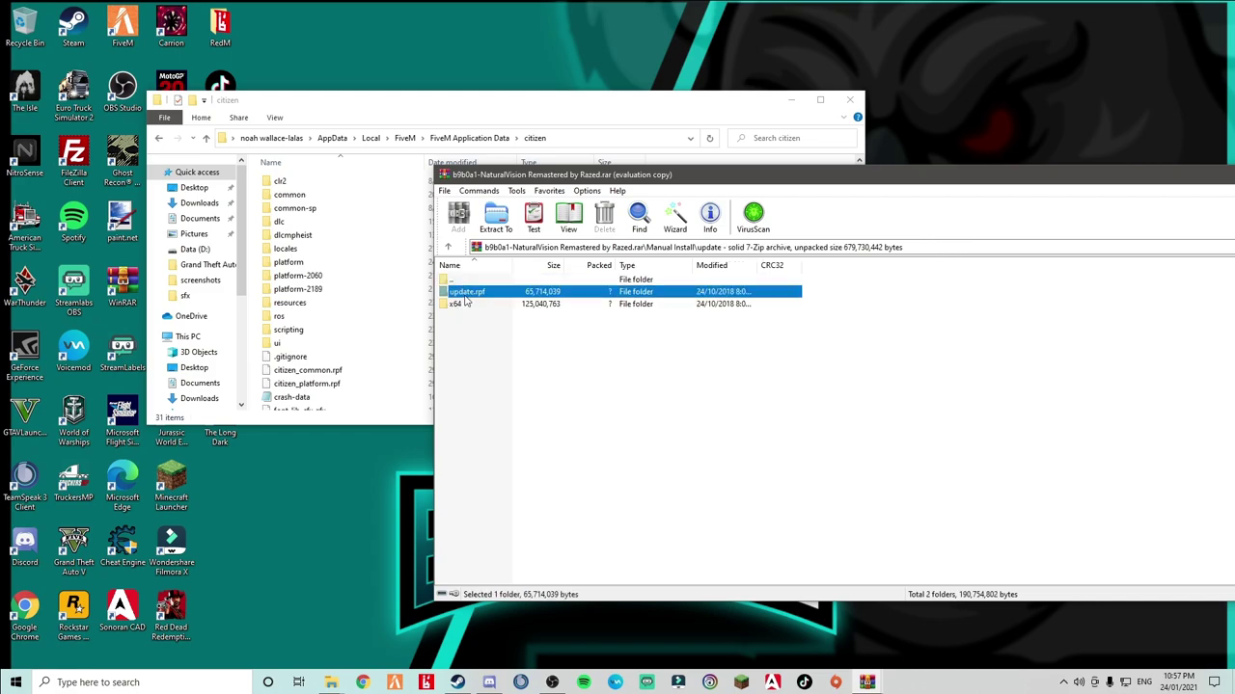
pyautogui.doubleClick(485, 295)
pyautogui.click(485, 293)
pyautogui.doubleClick(485, 292)
pyautogui.doubleClick(485, 292)
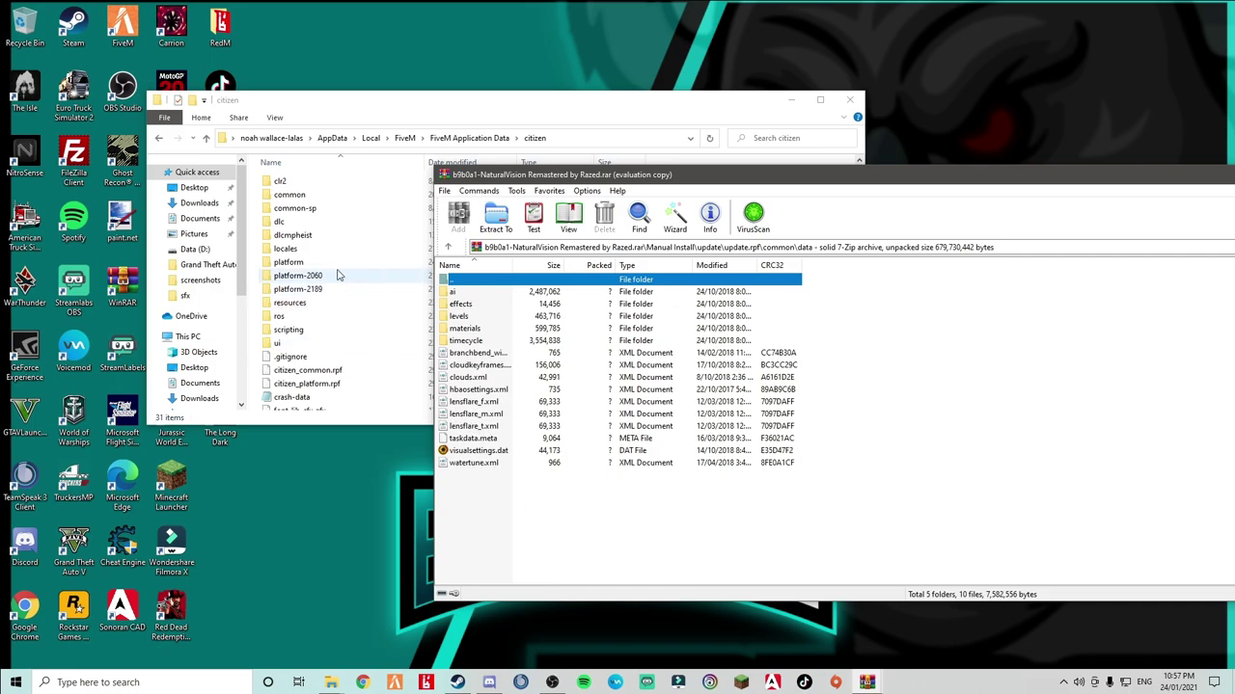
# Step: Open FiveM's citizen\common\data folder and compare its contents with the archive's data folder
pyautogui.doubleClick(319, 196)
pyautogui.doubleClick(319, 184)
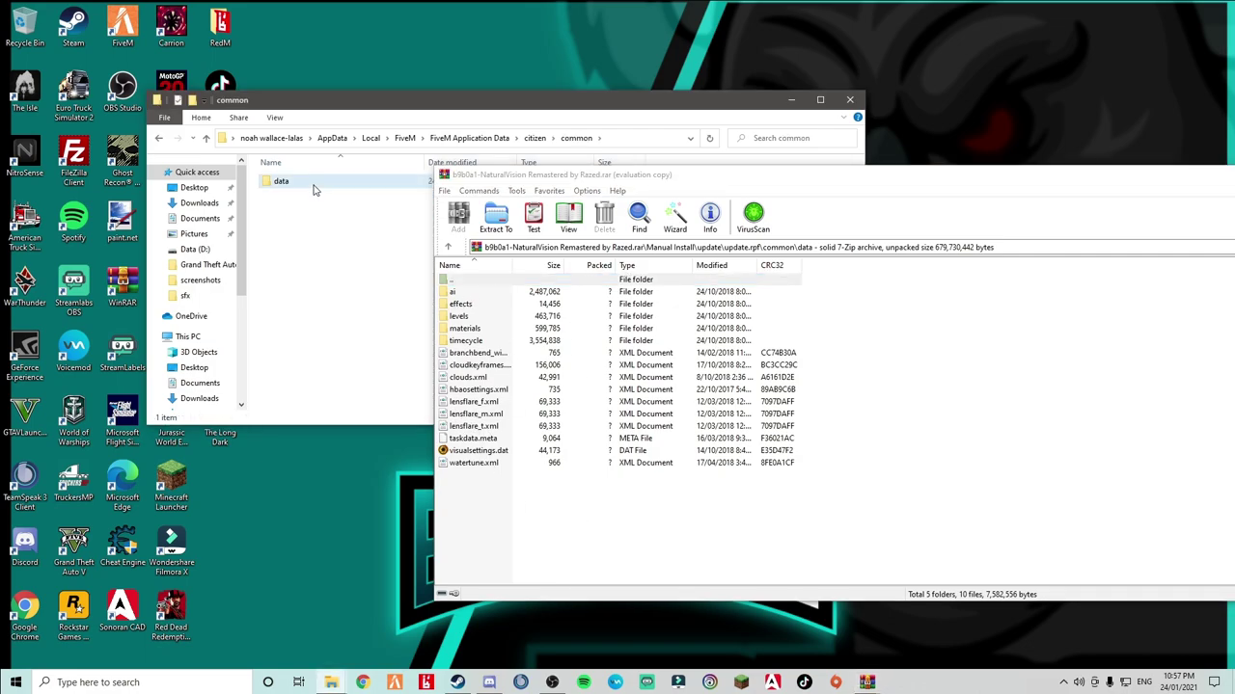
pyautogui.scroll(-2, 318, 198)
pyautogui.scroll(1, 318, 328)
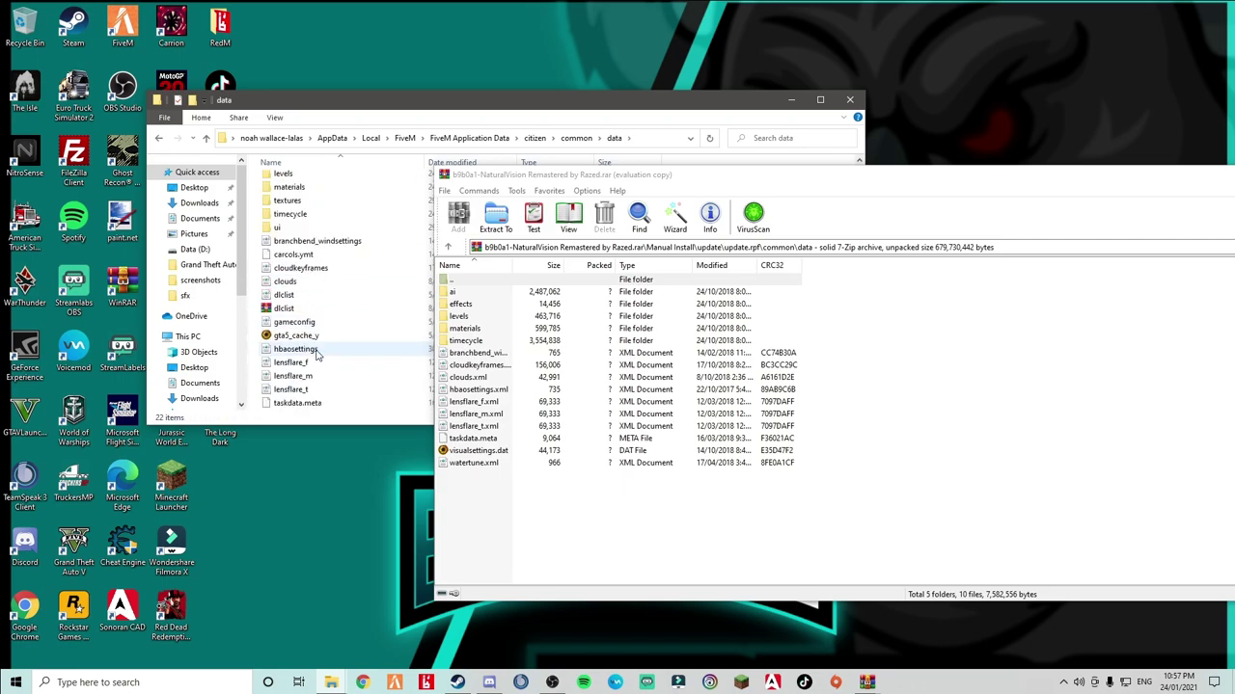
pyautogui.scroll(1, 322, 282)
pyautogui.scroll(-2, 314, 309)
pyautogui.scroll(1, 304, 324)
pyautogui.scroll(-1, 318, 283)
pyautogui.scroll(1, 307, 334)
pyautogui.scroll(1, 319, 288)
pyautogui.scroll(-1, 323, 280)
pyautogui.scroll(1, 326, 253)
pyautogui.scroll(-1, 326, 255)
pyautogui.scroll(1, 328, 253)
pyautogui.scroll(-1, 326, 275)
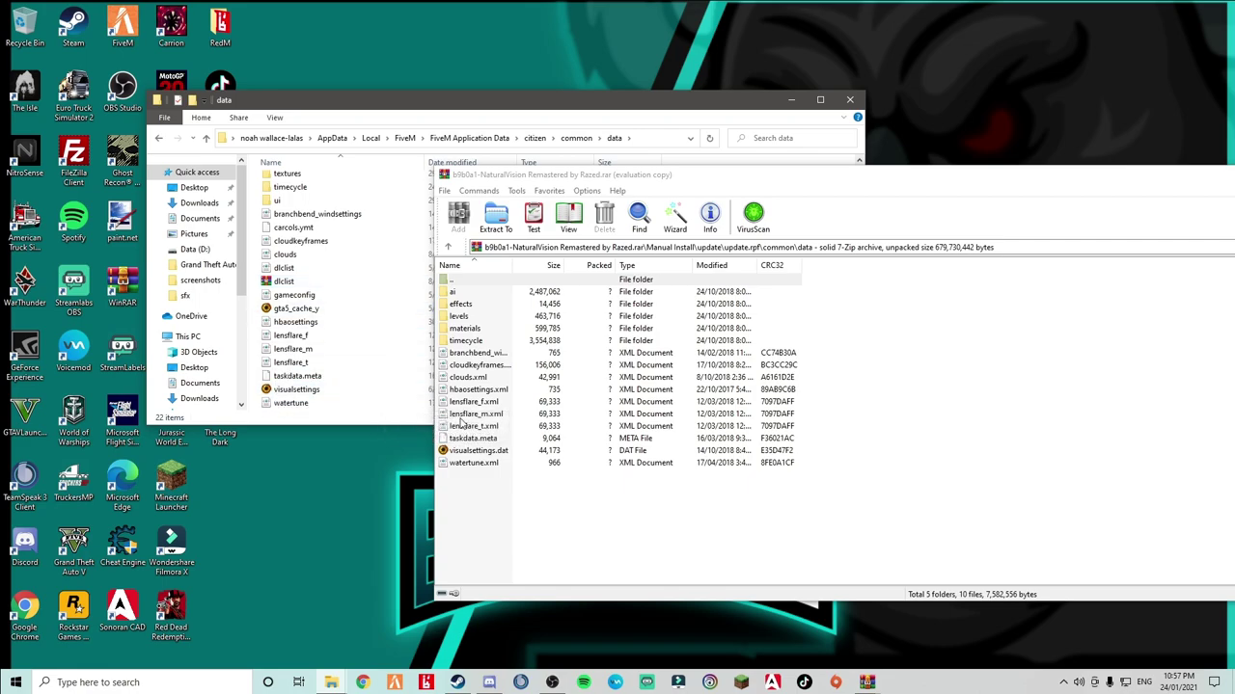
# Step: Select all folders and files in the archive's common\data folder, with the archive window beside FiveM's data folder
pyautogui.moveTo(511, 509); pyautogui.dragTo(513, 294)
pyautogui.moveTo(648, 180); pyautogui.dragTo(1040, 101)
pyautogui.moveTo(723, 268); pyautogui.dragTo(1116, 317)
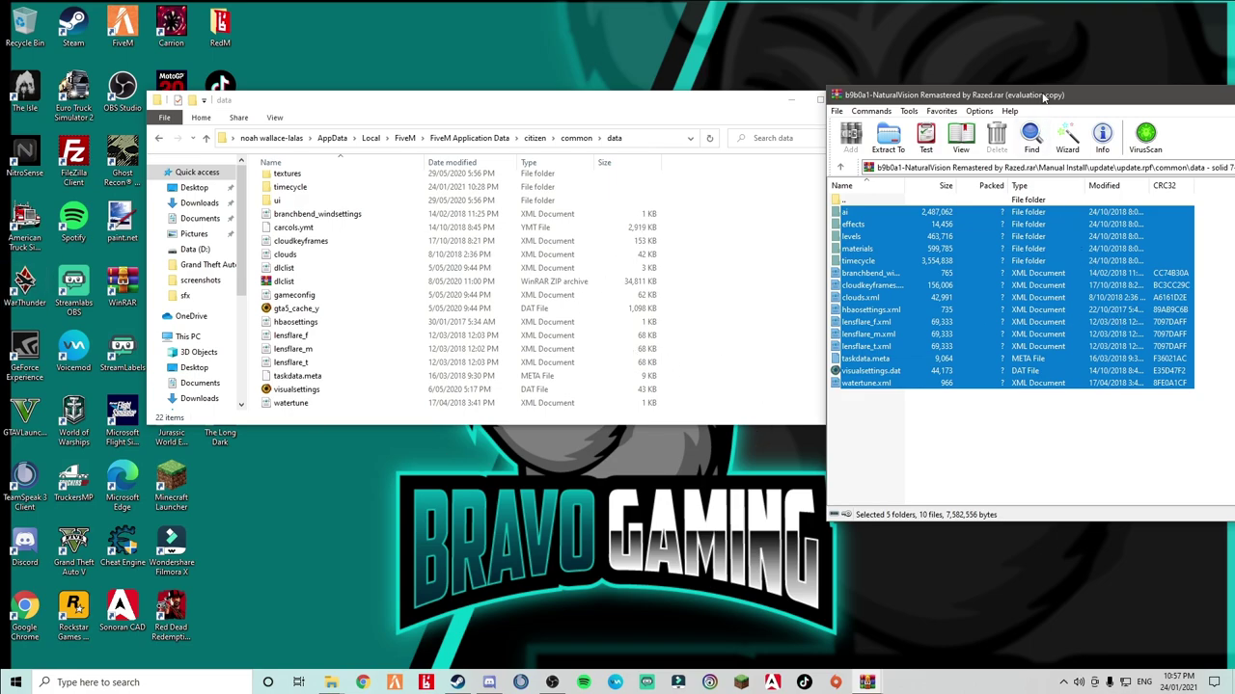
pyautogui.moveTo(1042, 97); pyautogui.dragTo(824, 120)
# Step: Open the archive's update.rpf\x64 folder and FiveM's citizen\platform folder
pyautogui.click(636, 223)
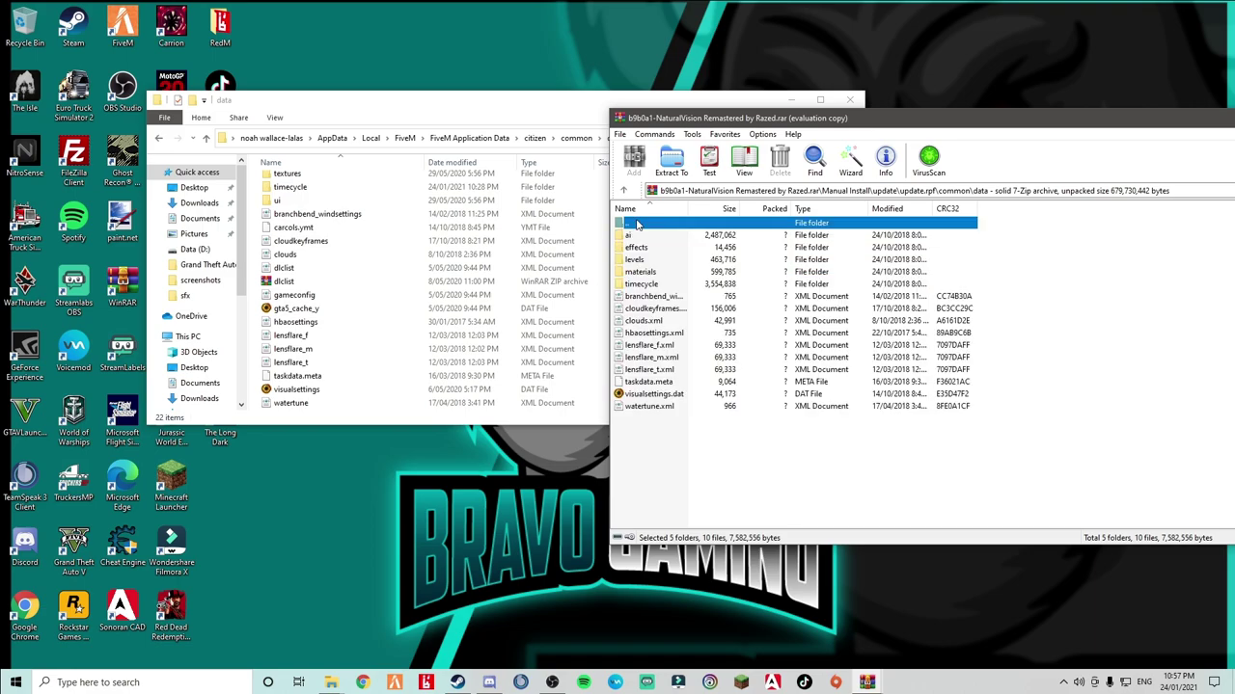
pyautogui.doubleClick(636, 223)
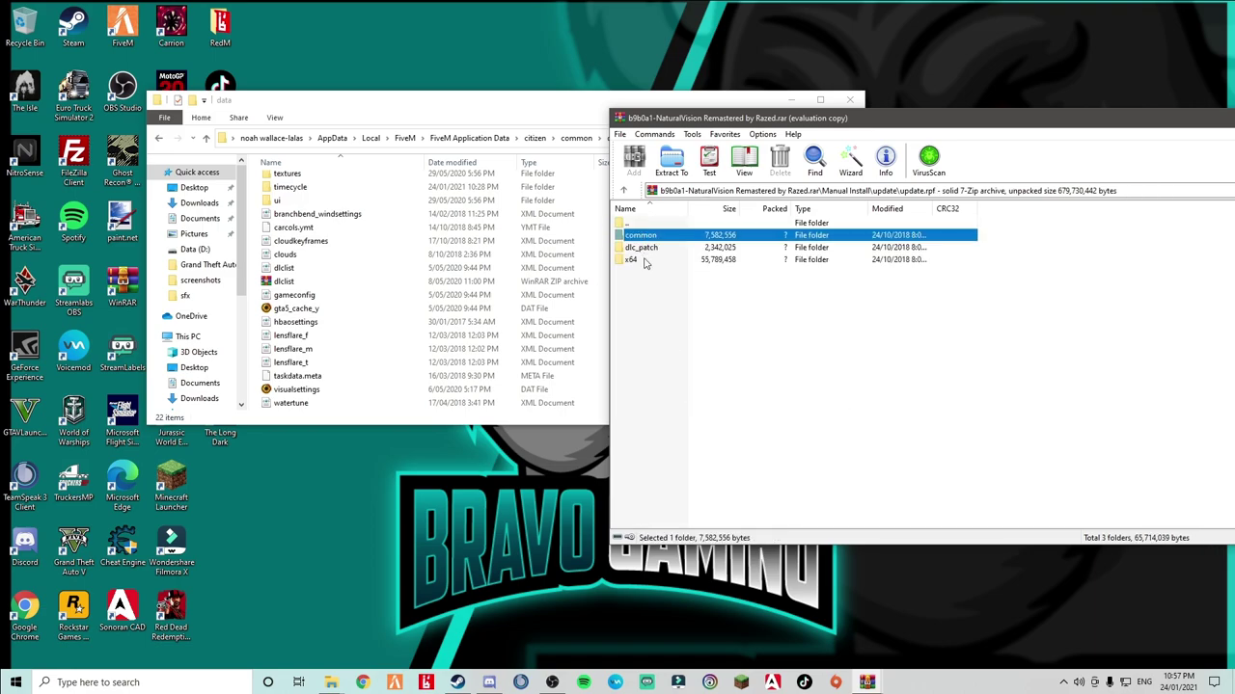
pyautogui.doubleClick(632, 259)
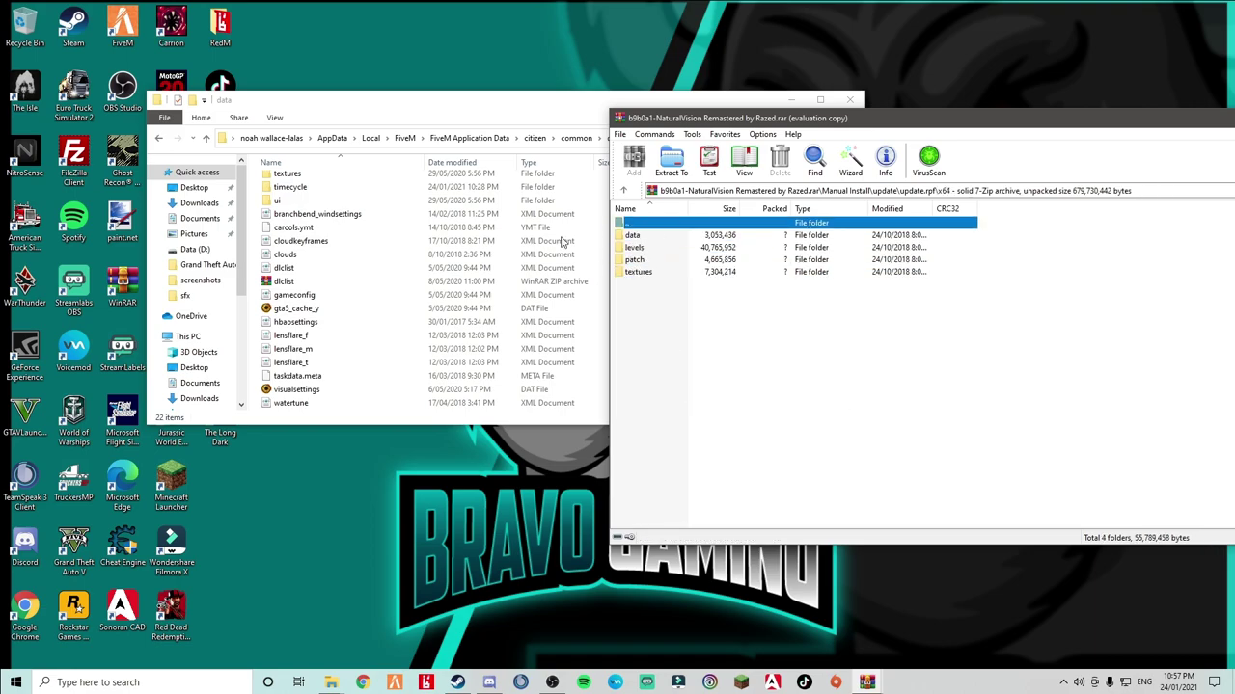
pyautogui.click(162, 144)
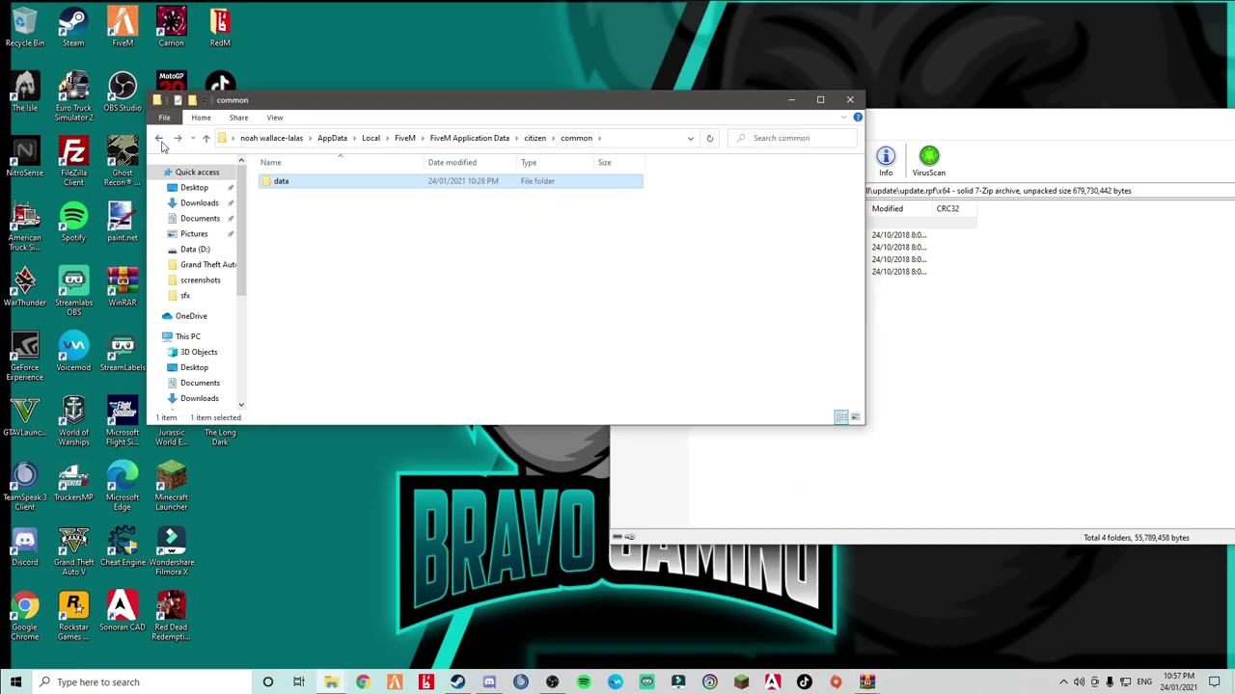
pyautogui.click(162, 144)
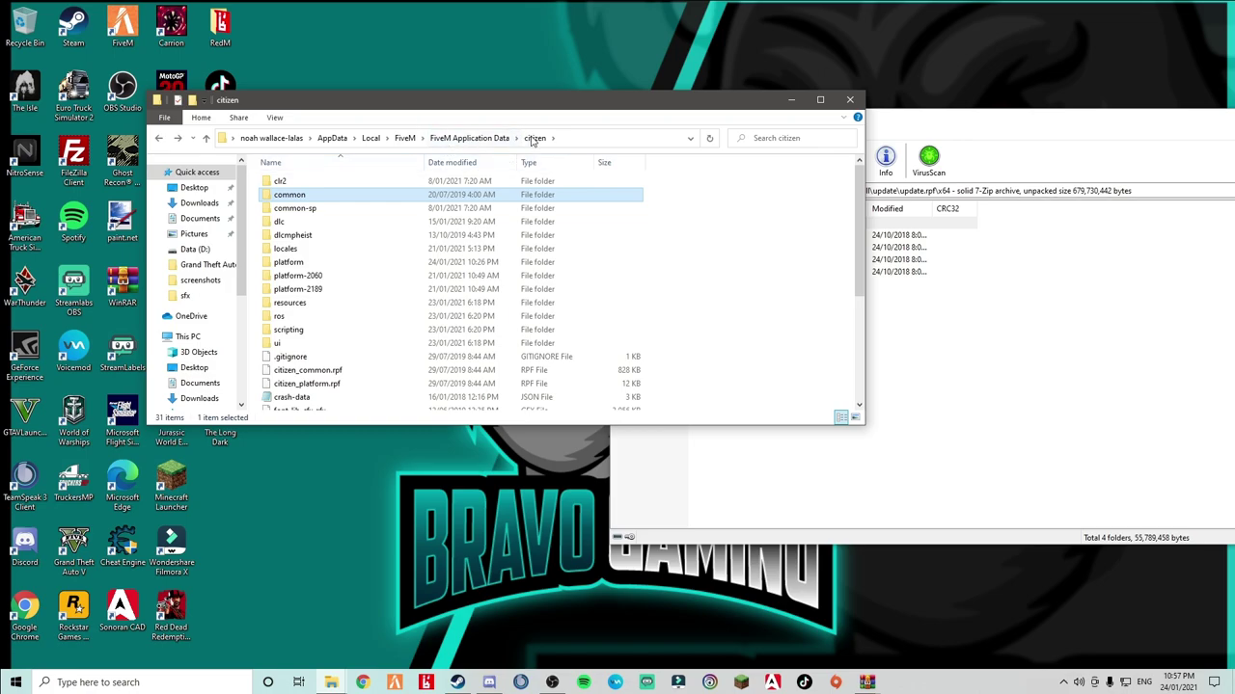
pyautogui.doubleClick(306, 265)
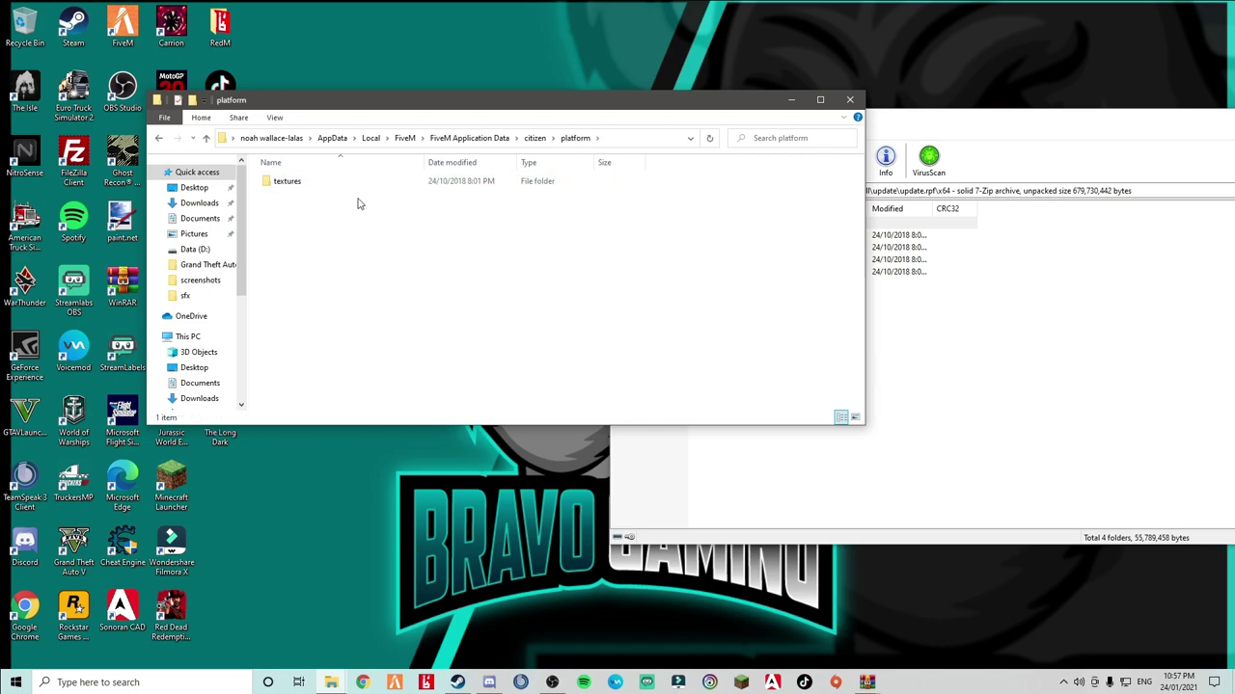
# Step: Select the textures folder in the archive's x64 folder, and return to Manual Install\update
pyautogui.click(980, 312)
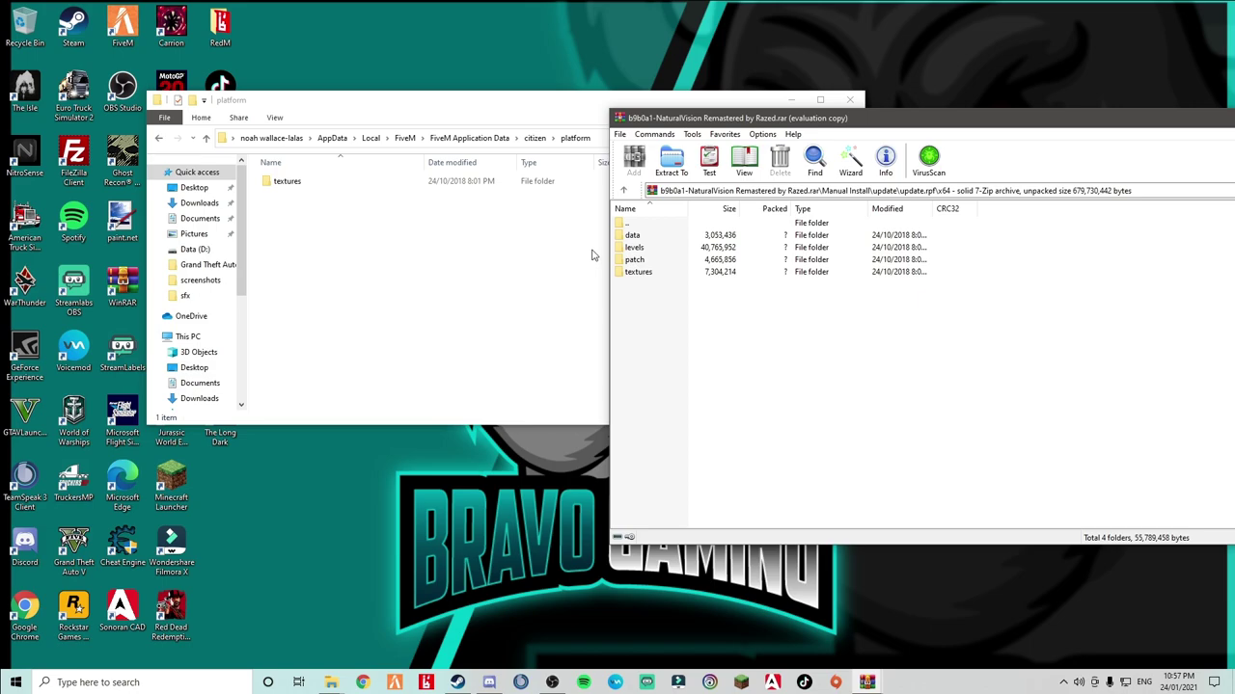
pyautogui.moveTo(652, 277); pyautogui.dragTo(783, 345)
pyautogui.doubleClick(645, 224)
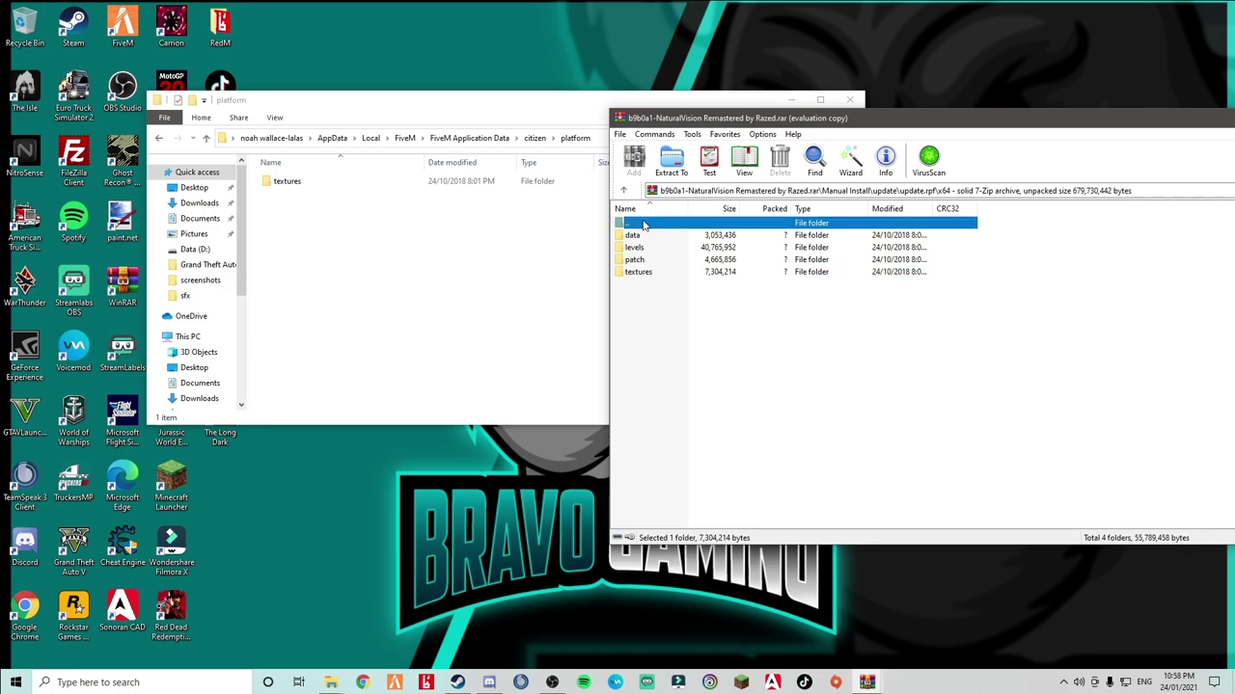
pyautogui.doubleClick(644, 224)
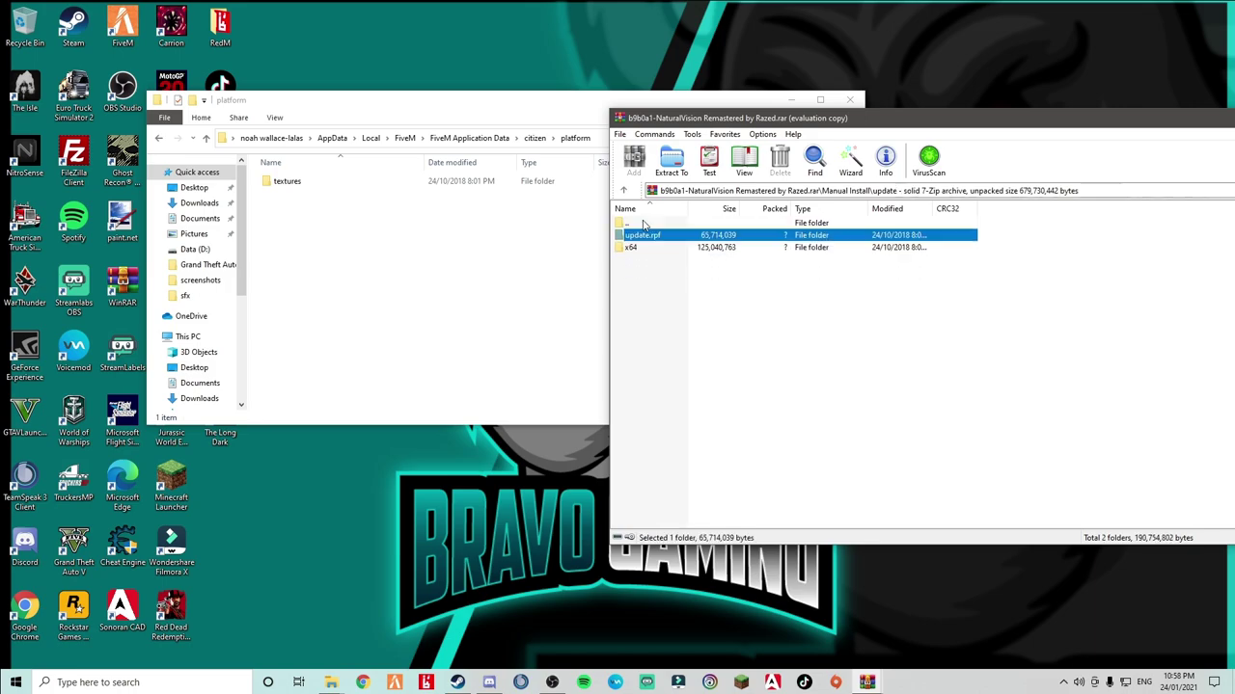
# Step: Go back to FiveM's citizen folder and open common\data beside the archive
pyautogui.click(158, 138)
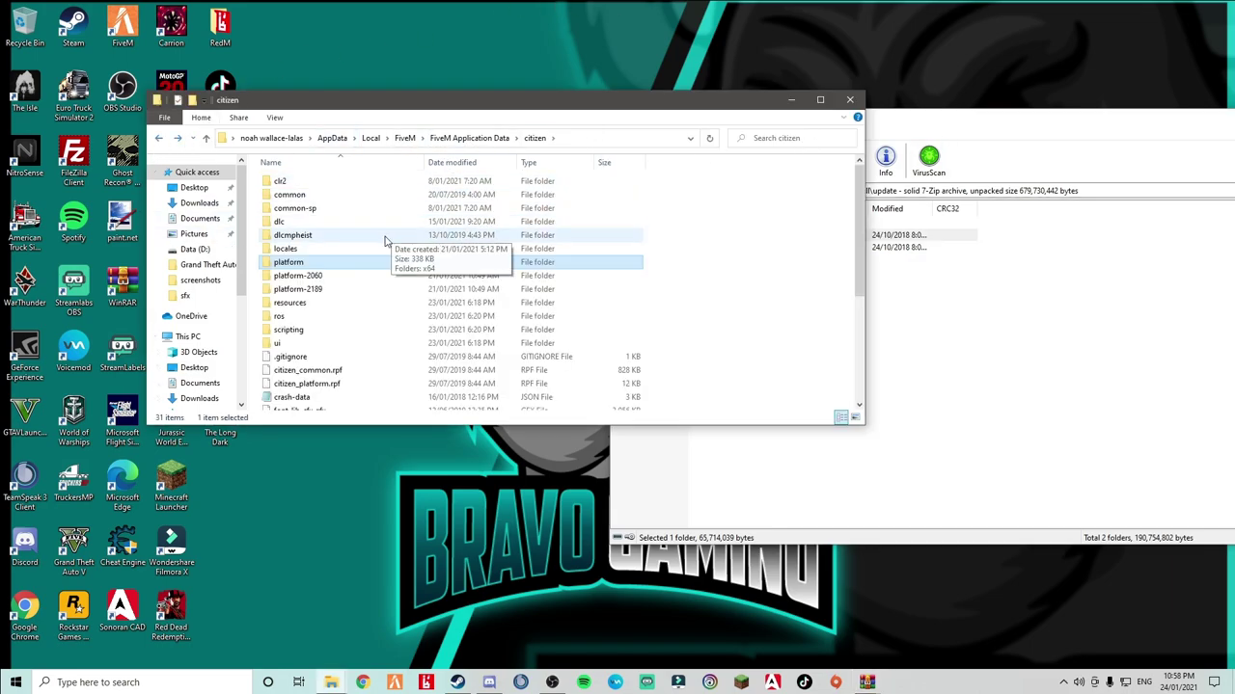
pyautogui.doubleClick(311, 201)
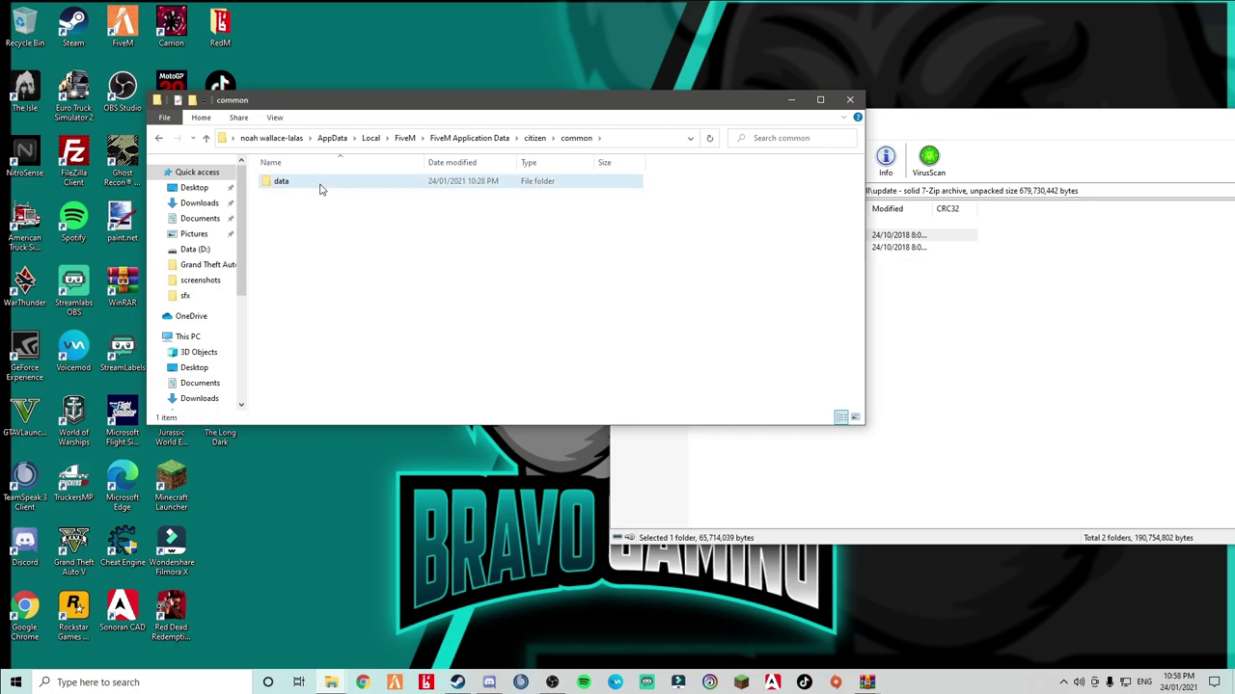
pyautogui.doubleClick(318, 187)
pyautogui.click(997, 268)
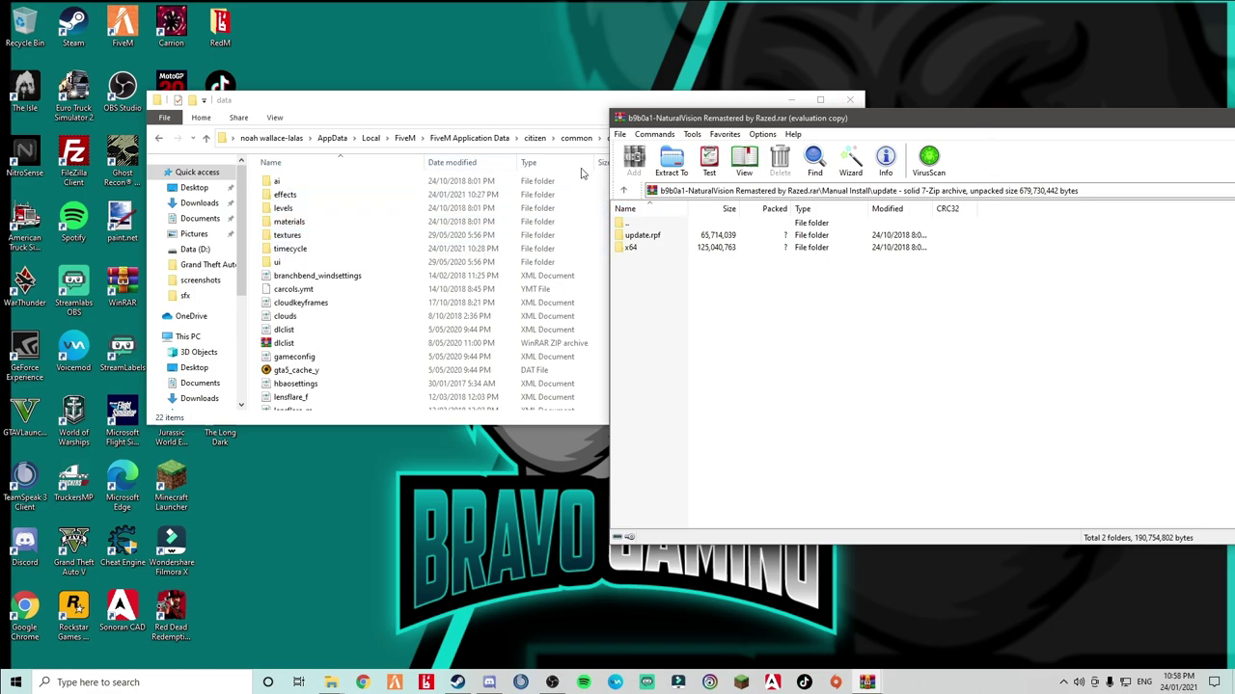
# Step: Open the data folder inside Manual Install's common.rpf in the archive
pyautogui.doubleClick(649, 222)
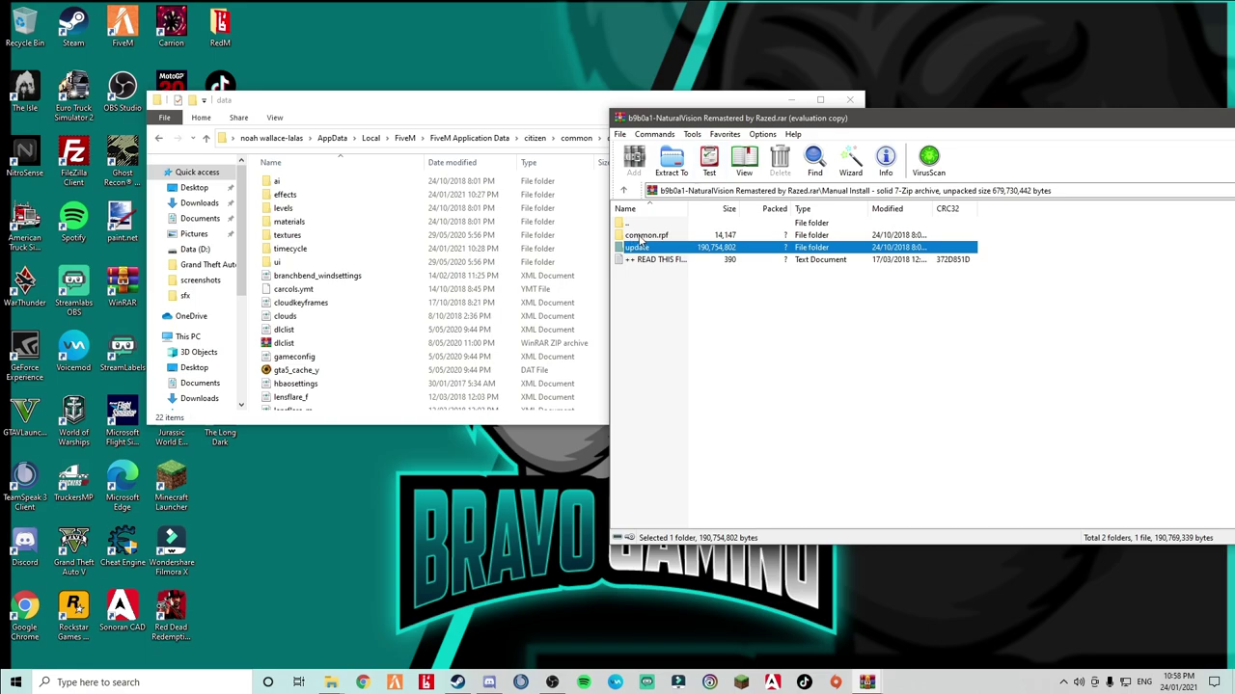
pyautogui.press('BackSpace')
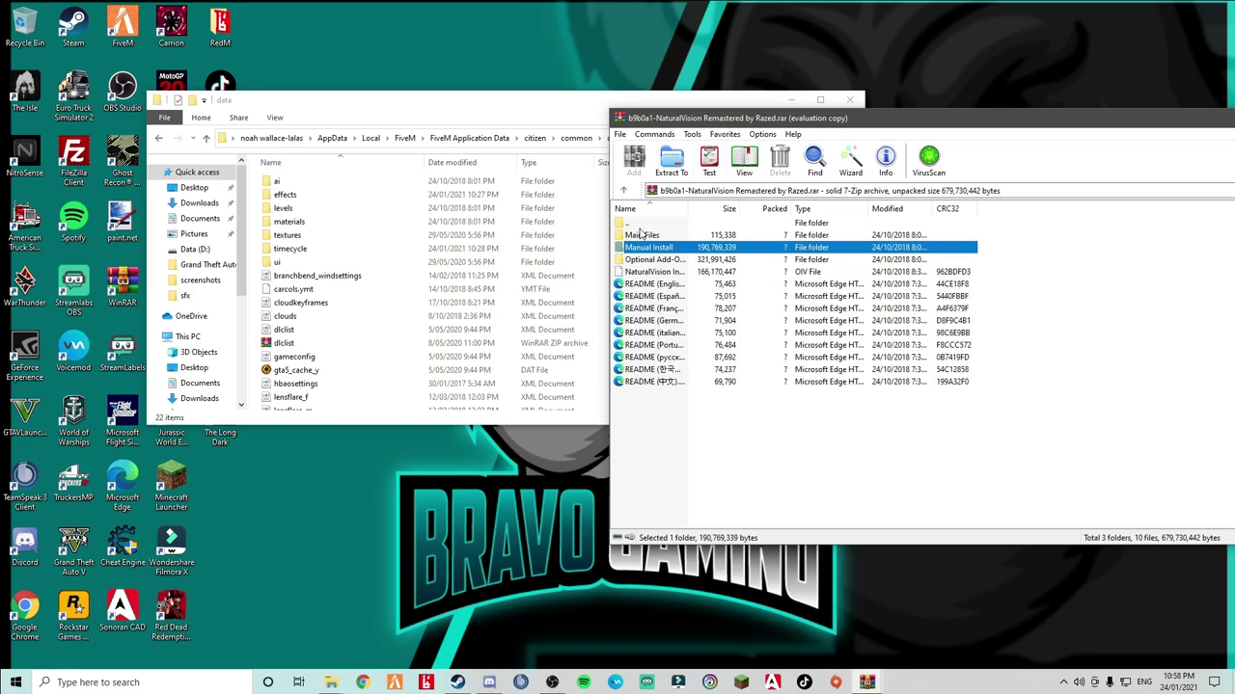
pyautogui.doubleClick(641, 248)
pyautogui.doubleClick(642, 236)
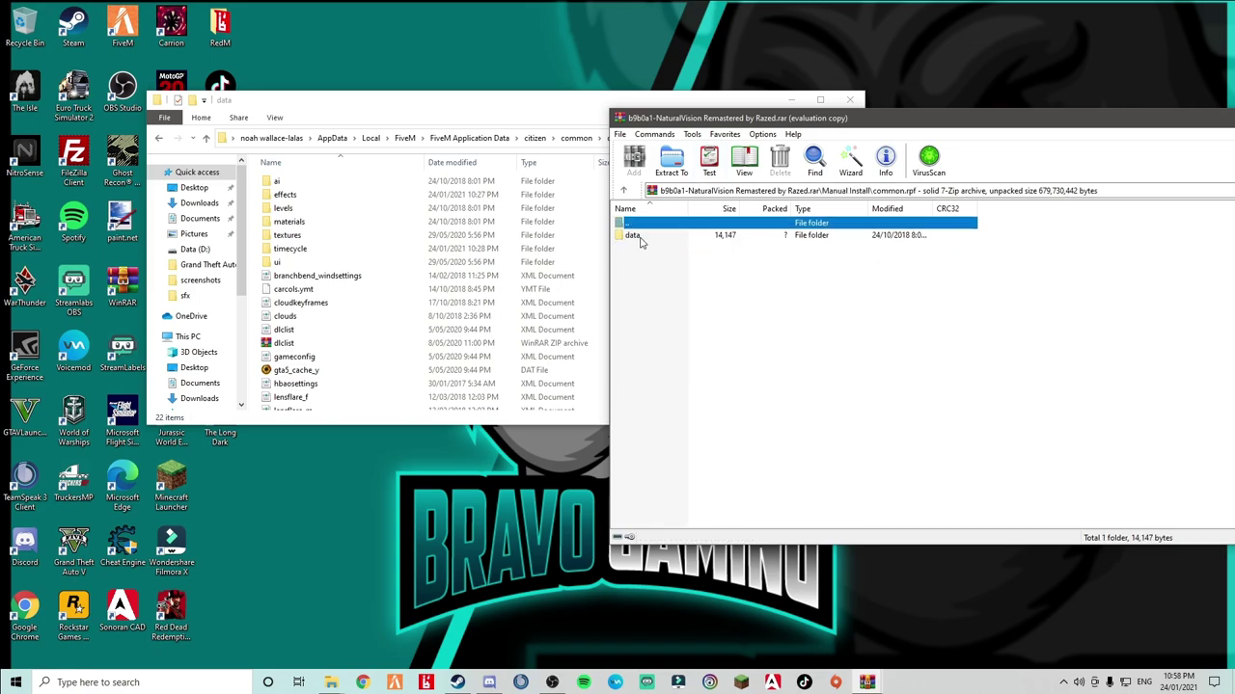
pyautogui.doubleClick(637, 236)
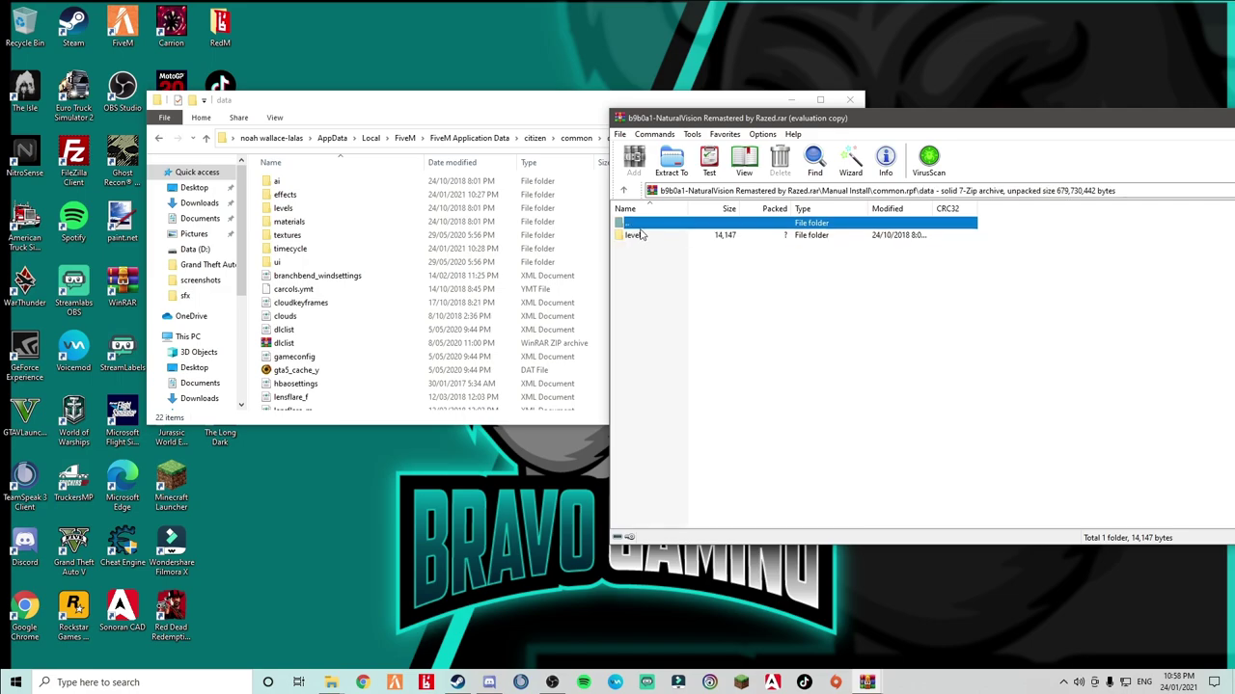
# Step: Return to the archive's Manual Install folder and reopen common.rpf
pyautogui.doubleClick(641, 224)
pyautogui.doubleClick(641, 226)
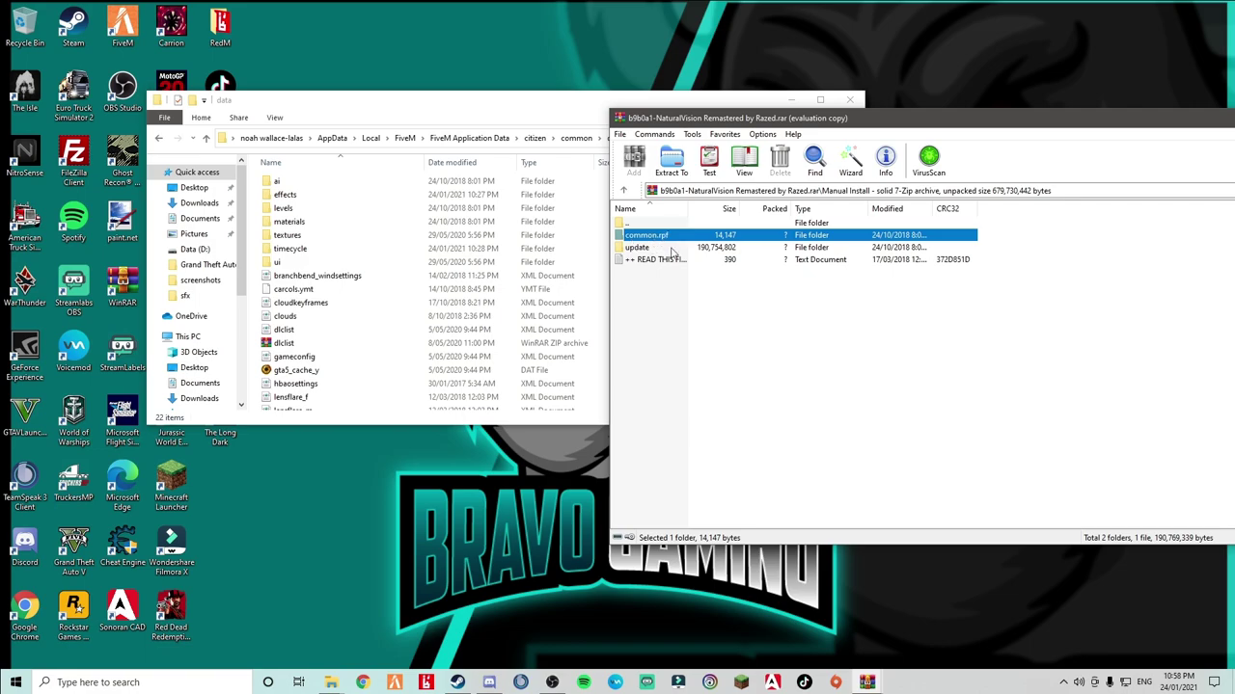
pyautogui.doubleClick(673, 235)
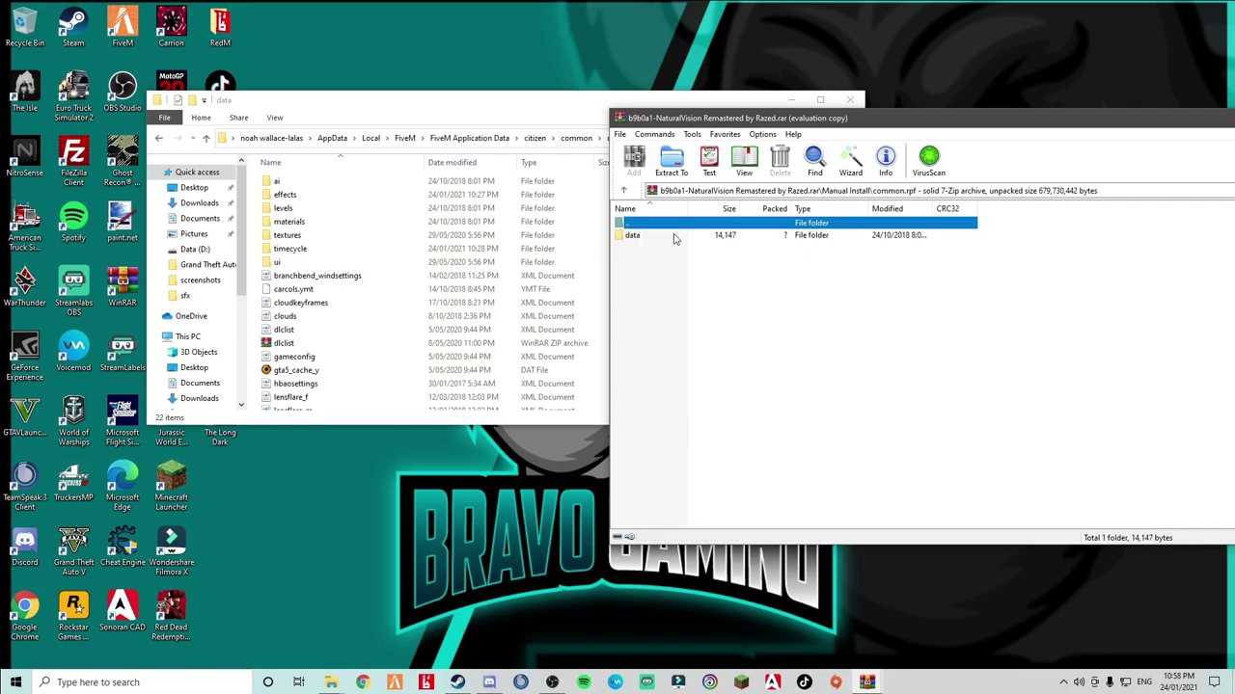
# Step: Select the levels folder inside common.rpf's data folder, and close the NaturalVision Remastered archive
pyautogui.doubleClick(674, 236)
pyautogui.moveTo(674, 237); pyautogui.dragTo(729, 268)
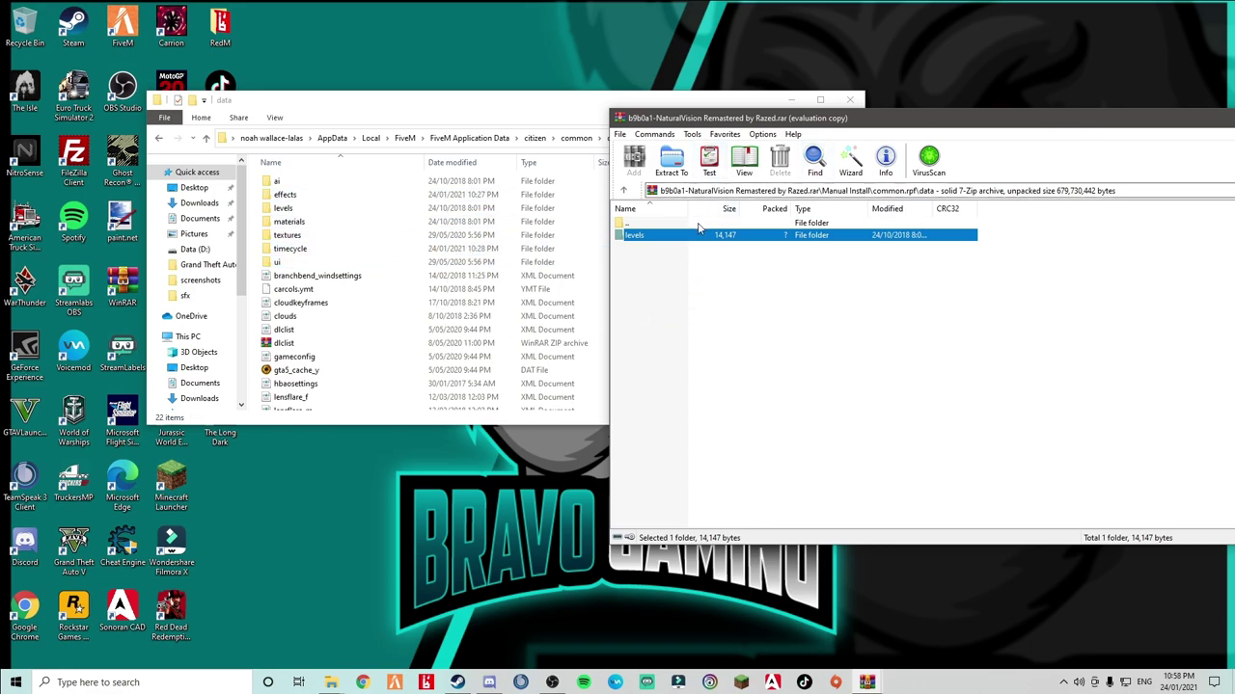
pyautogui.moveTo(722, 119); pyautogui.dragTo(350, 97)
pyautogui.click(1138, 97)
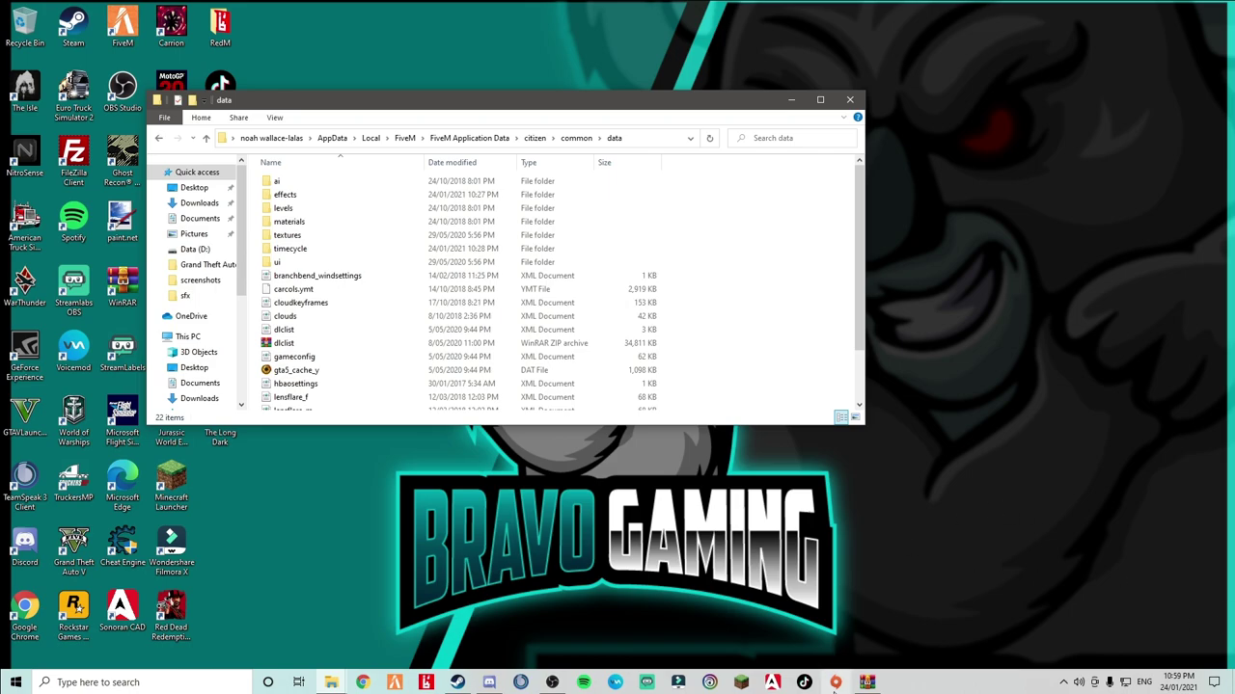
# Step: Bring up the Make Visuals Great Again archive beside FiveM's data folder and open its v2.6 folder
pyautogui.click(867, 682)
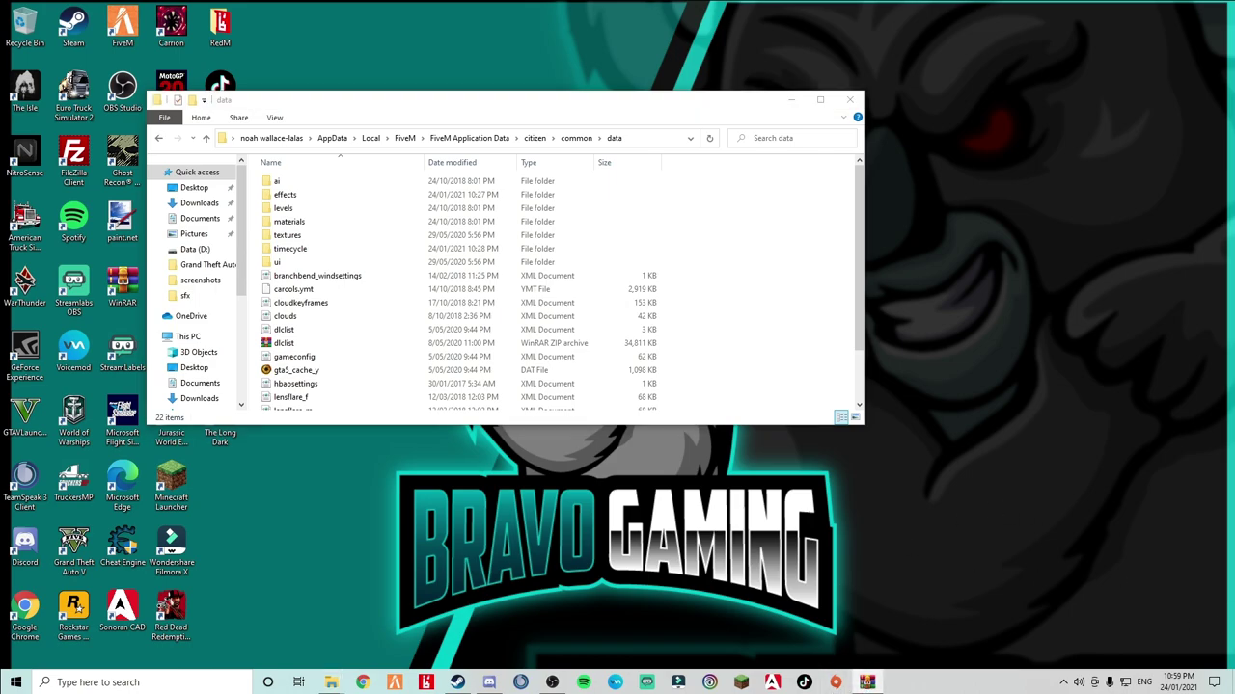
pyautogui.moveTo(1158, 101); pyautogui.dragTo(1032, 118)
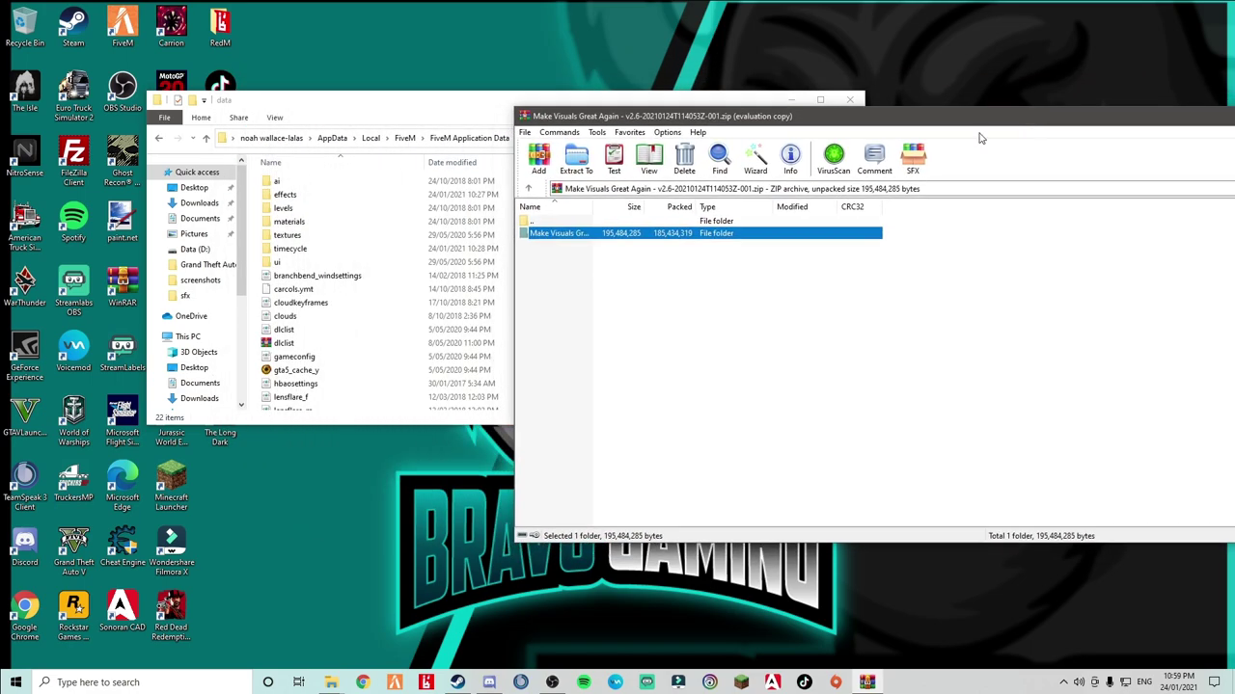
pyautogui.doubleClick(590, 241)
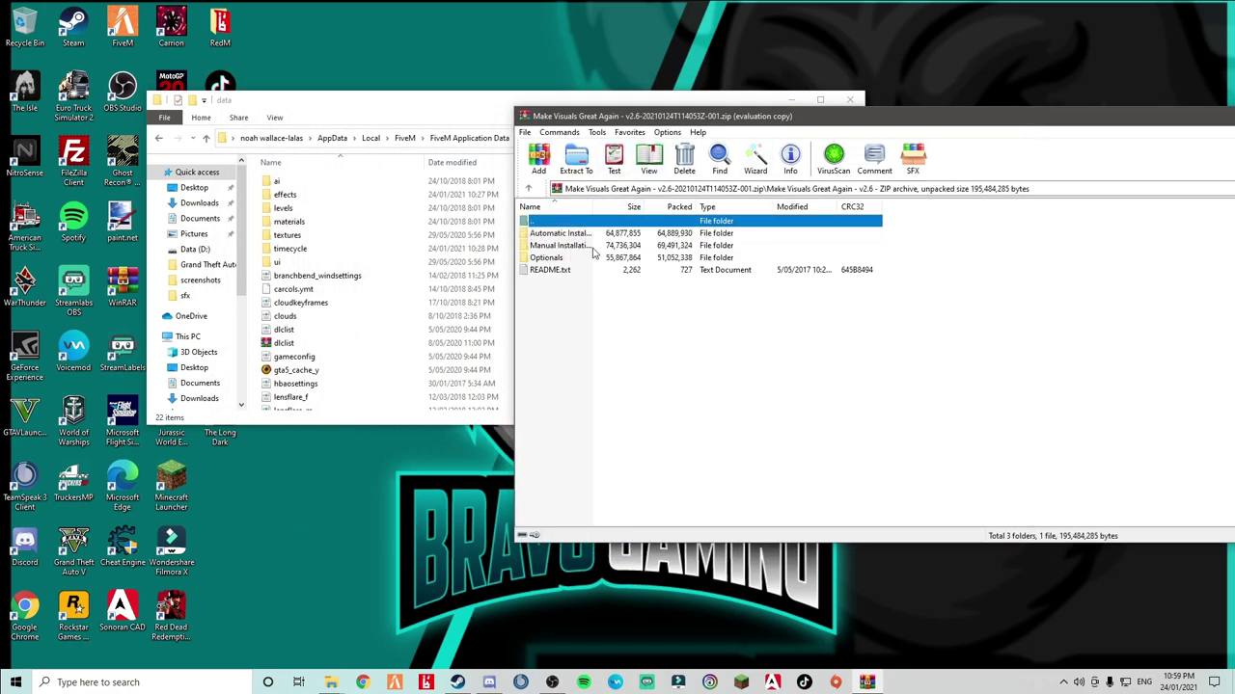
# Step: Look through the archive's Manual Installation and Optionals folders, and return to the v2.6 folder
pyautogui.doubleClick(586, 246)
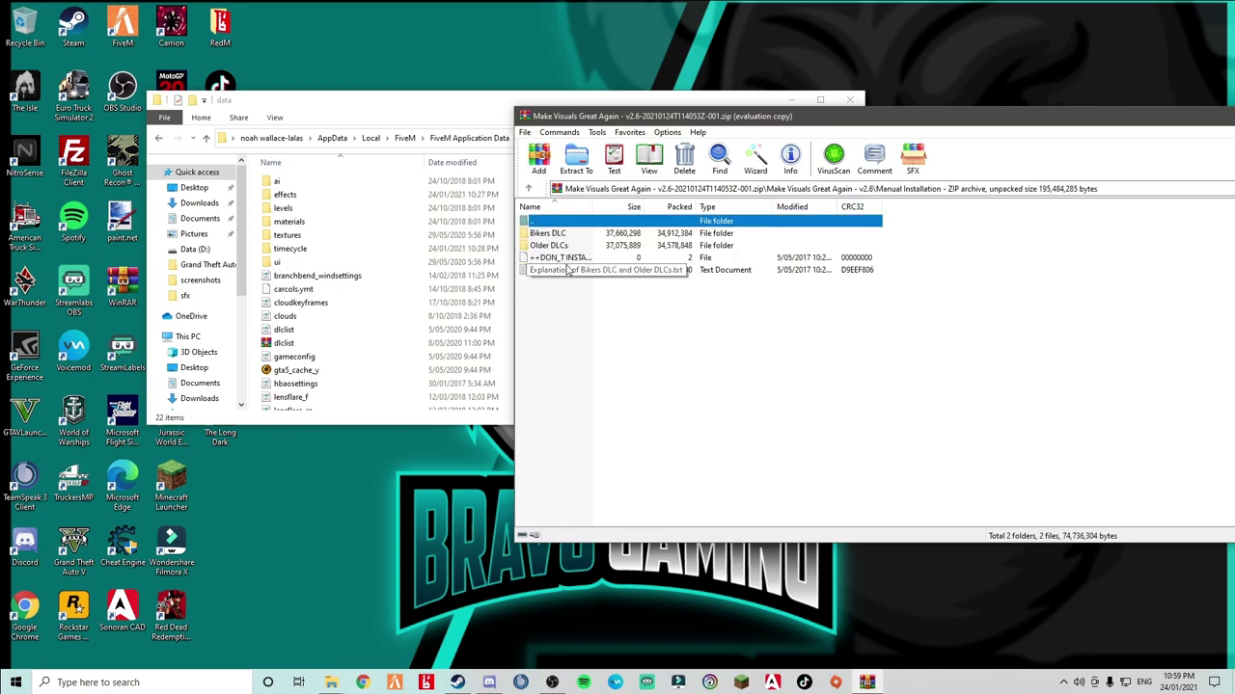
pyautogui.doubleClick(569, 222)
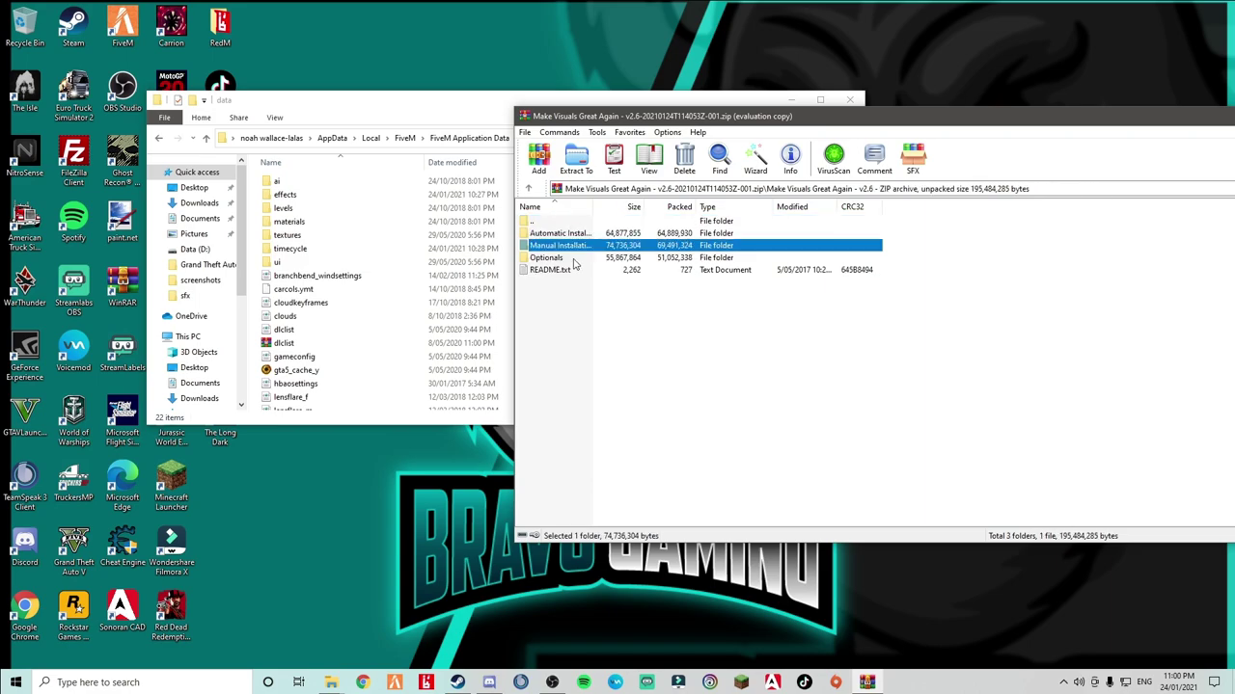
pyautogui.doubleClick(569, 258)
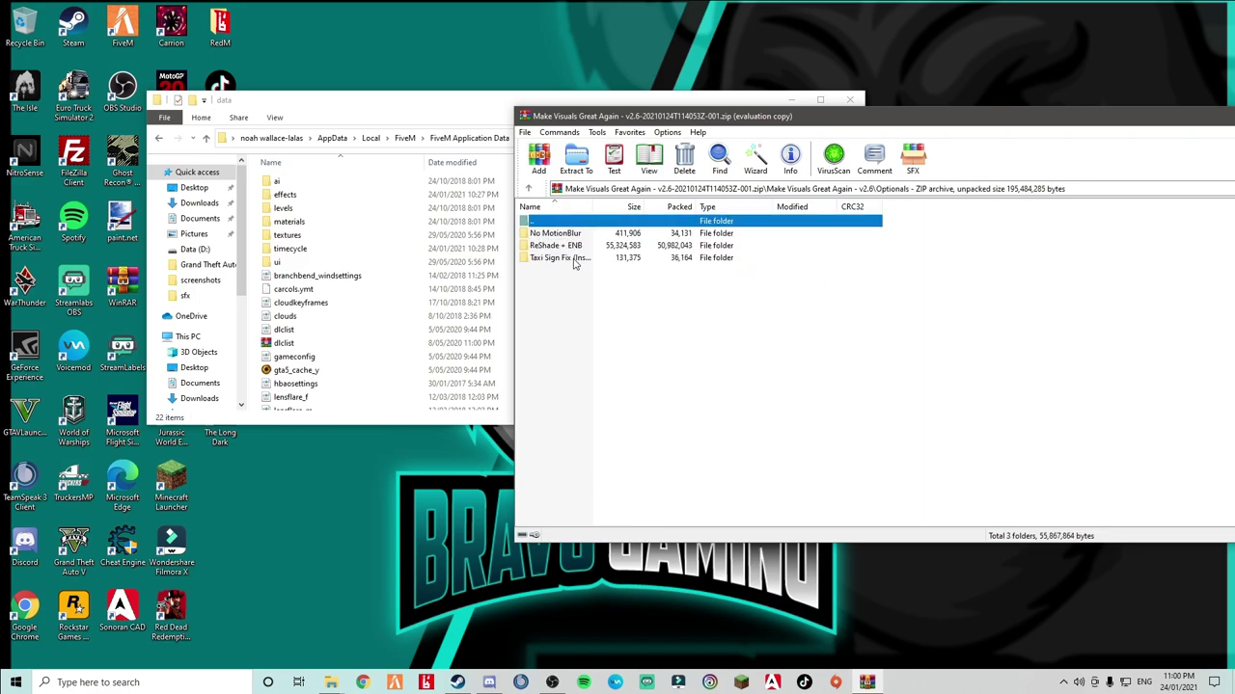
pyautogui.doubleClick(574, 223)
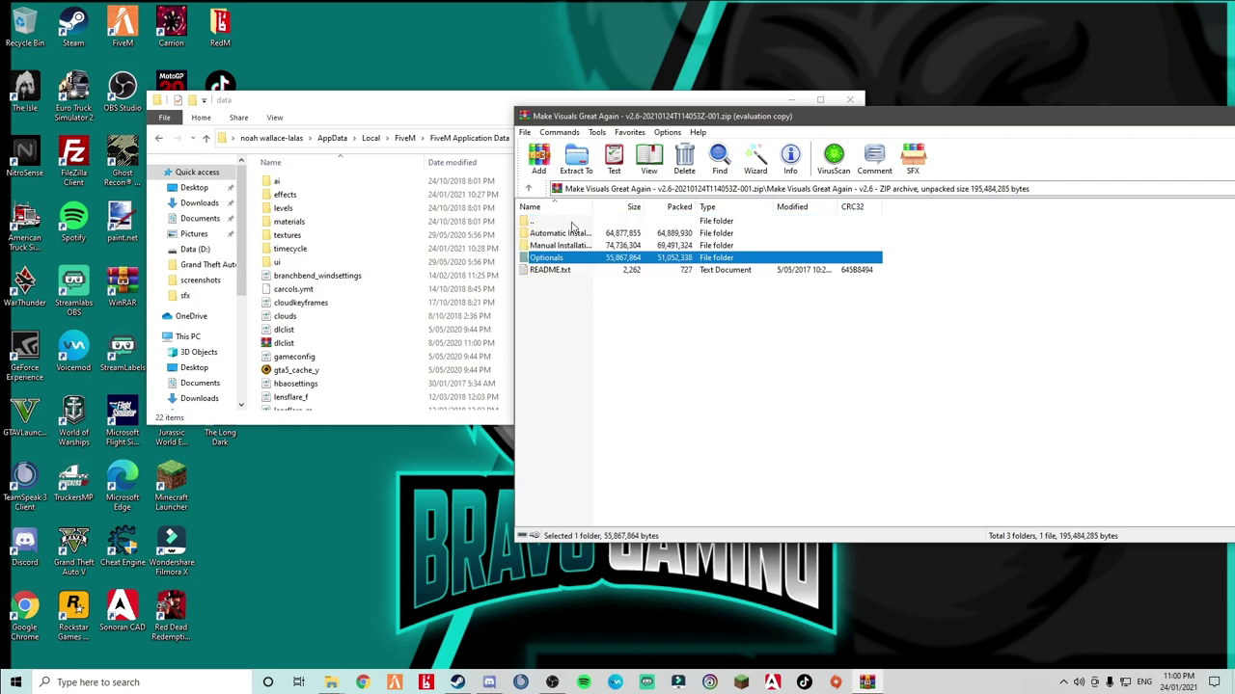
# Step: Examine the Bikers DLC folder under Manual Installation down to update.rpf, and return to the v2.6 folder
pyautogui.click(571, 247)
pyautogui.doubleClick(570, 248)
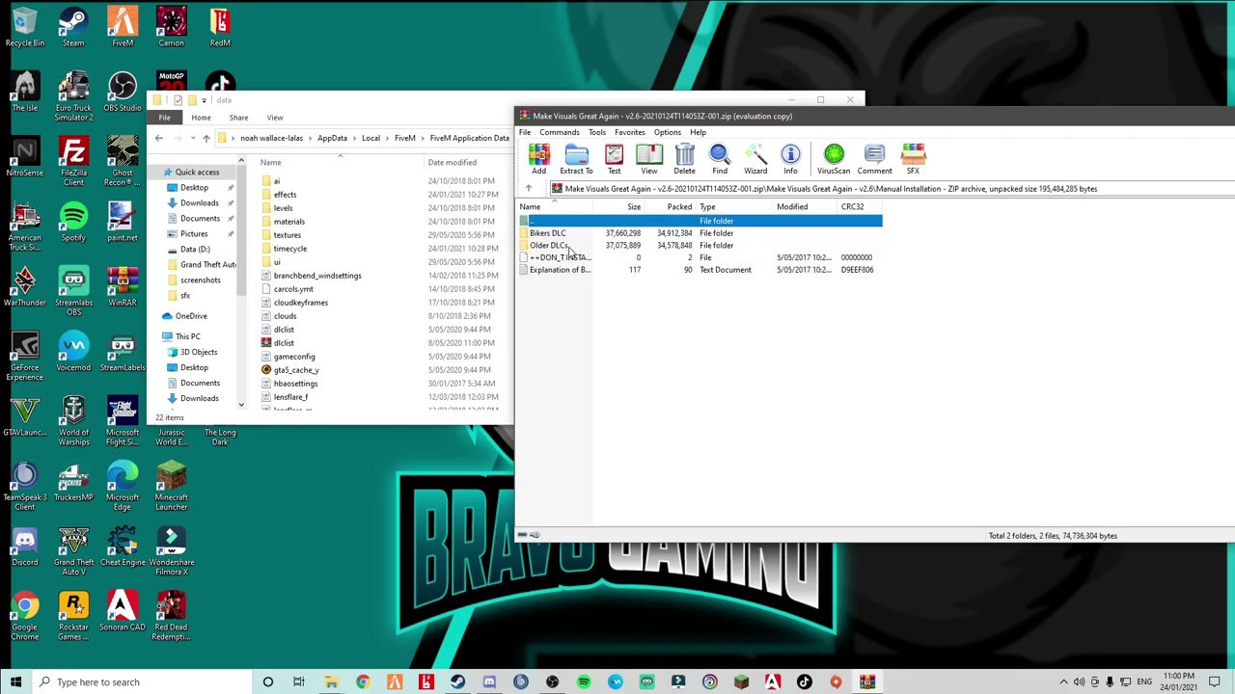
pyautogui.click(569, 234)
pyautogui.doubleClick(571, 235)
pyautogui.click(571, 237)
pyautogui.doubleClick(571, 237)
pyautogui.doubleClick(571, 237)
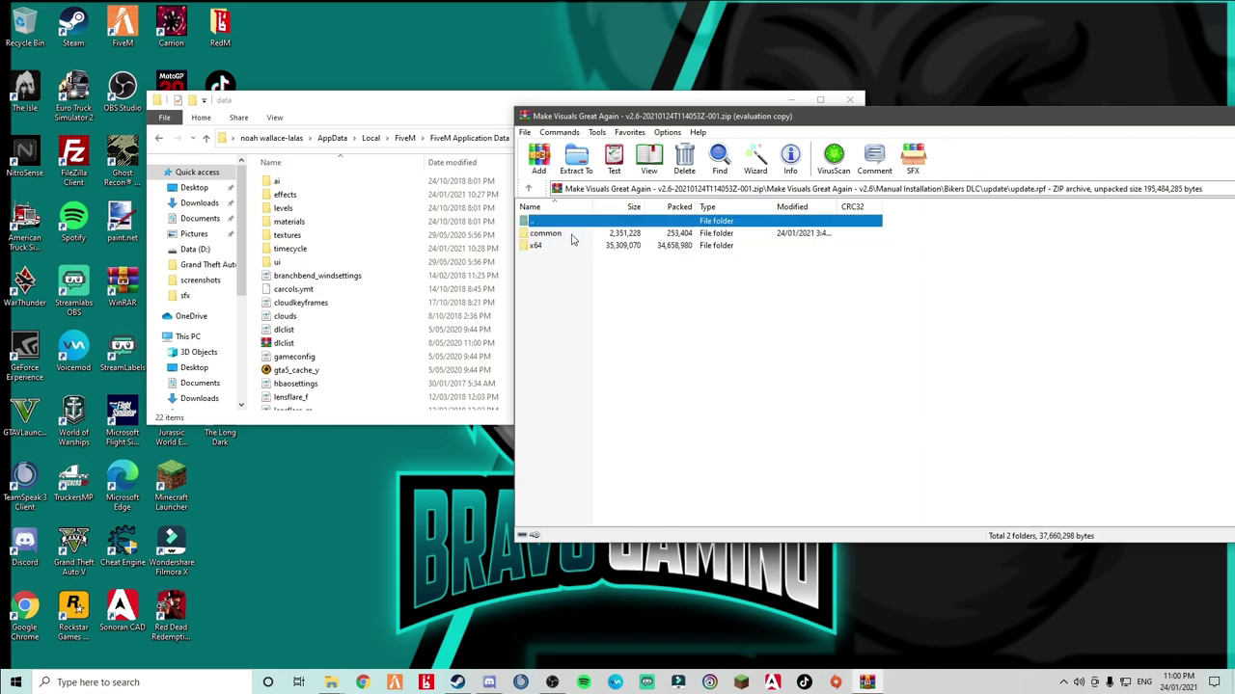
pyautogui.doubleClick(569, 223)
pyautogui.doubleClick(569, 223)
pyautogui.doubleClick(569, 223)
pyautogui.doubleClick(569, 222)
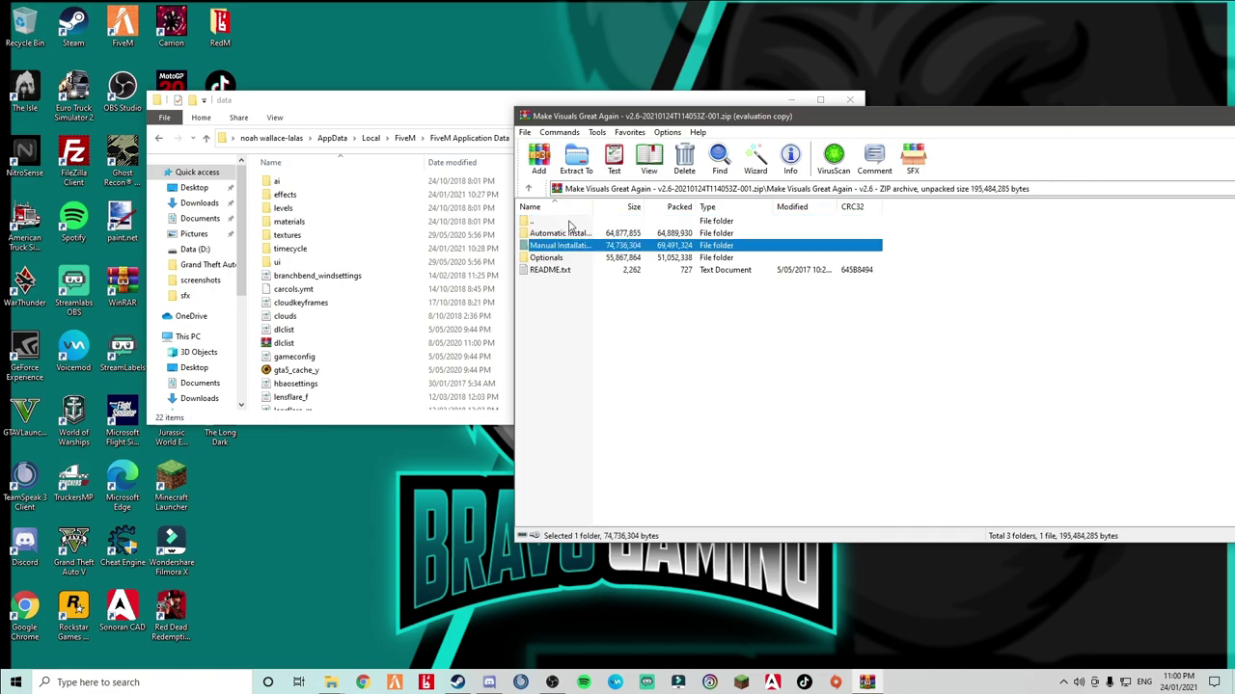
# Step: Open Manual Installation\Bikers DLC\update\update.rpf\common\data in the archive
pyautogui.doubleClick(550, 247)
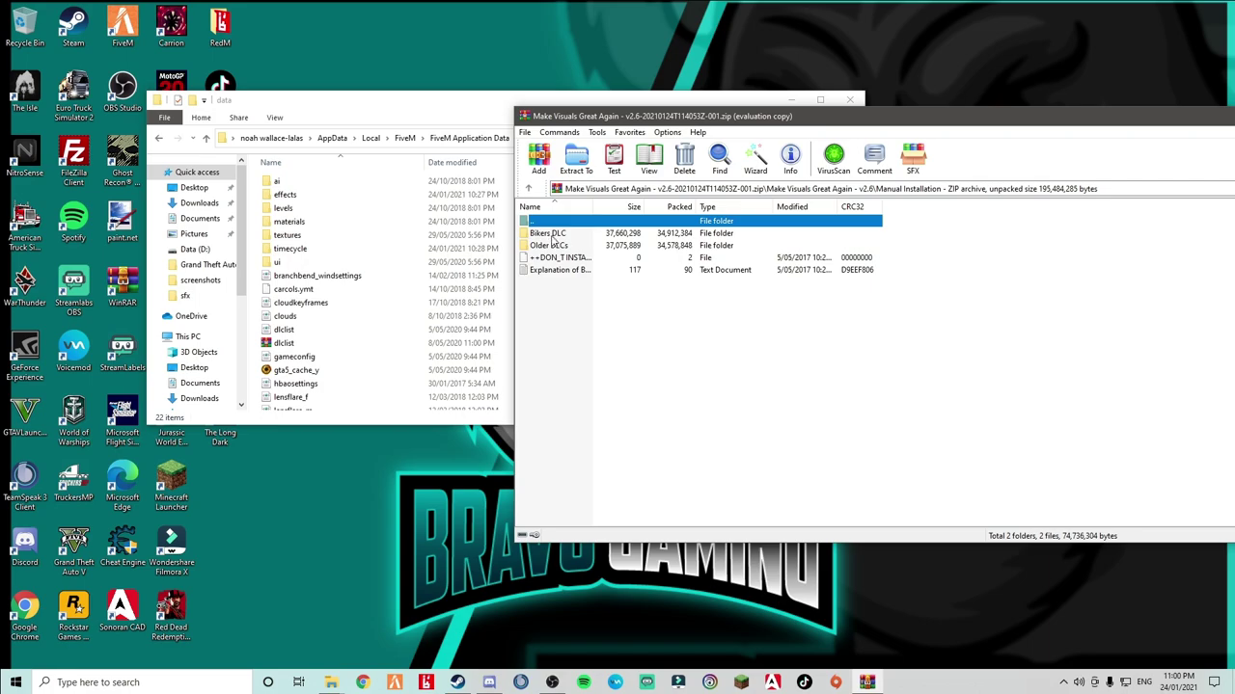
pyautogui.doubleClick(550, 235)
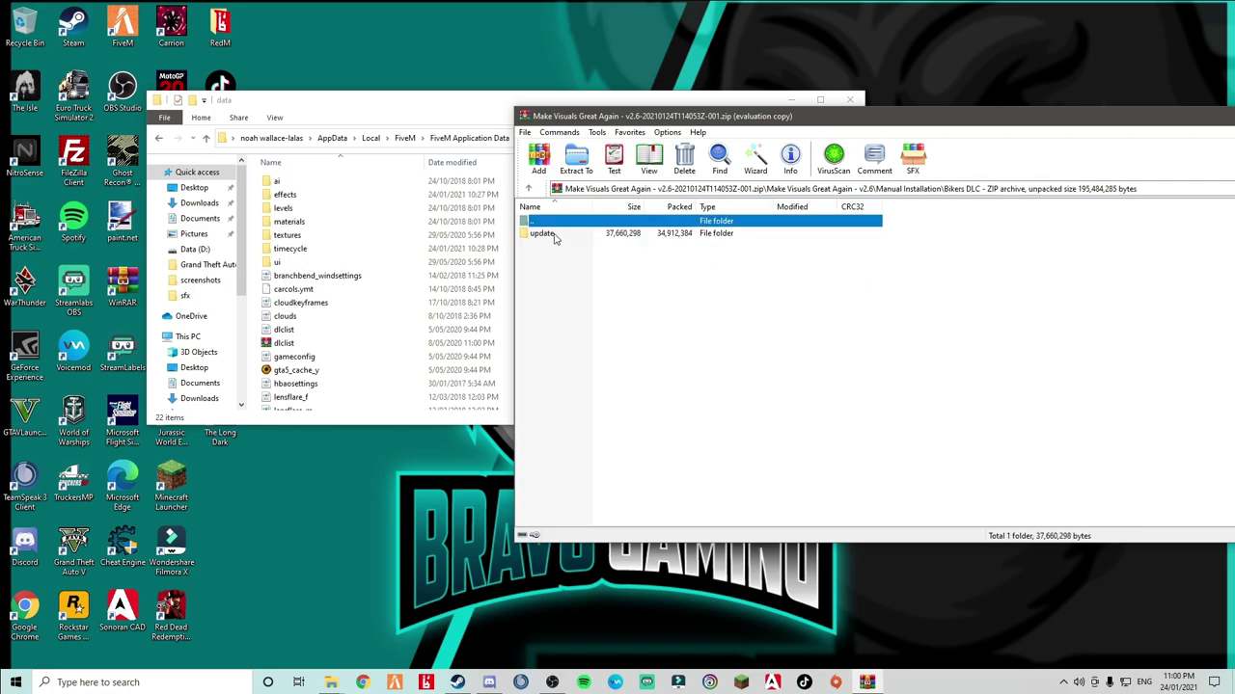
pyautogui.doubleClick(545, 235)
pyautogui.doubleClick(552, 233)
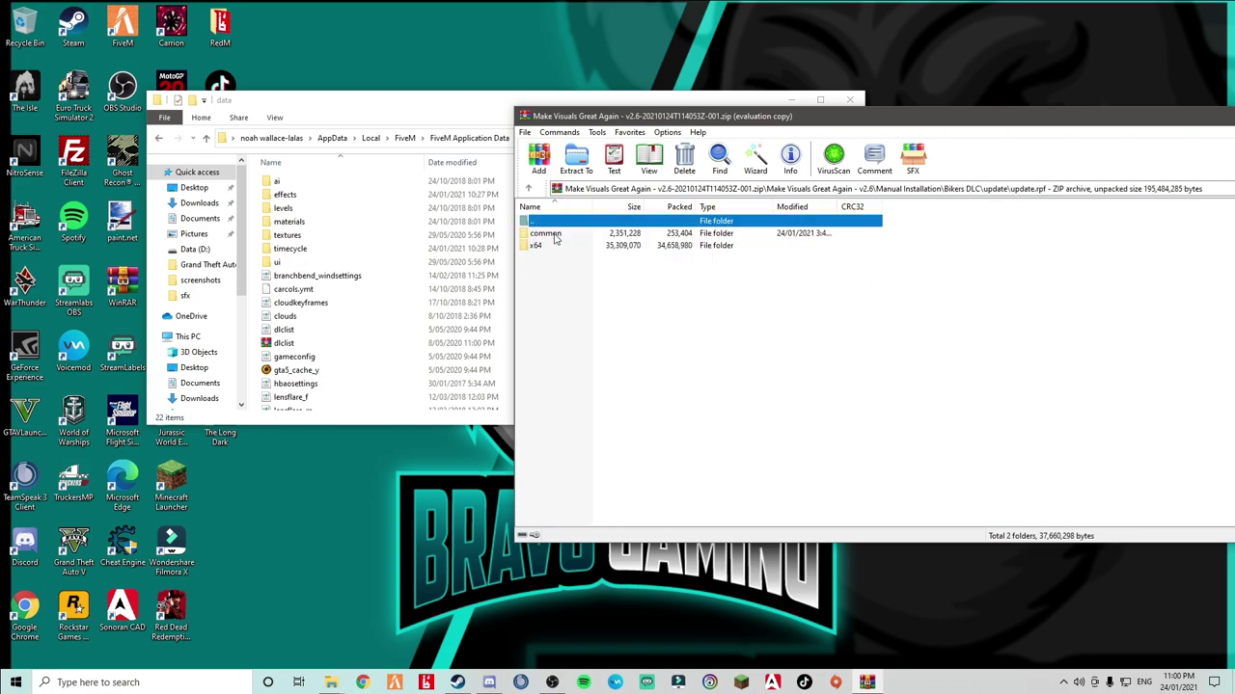
pyautogui.doubleClick(552, 234)
pyautogui.doubleClick(552, 234)
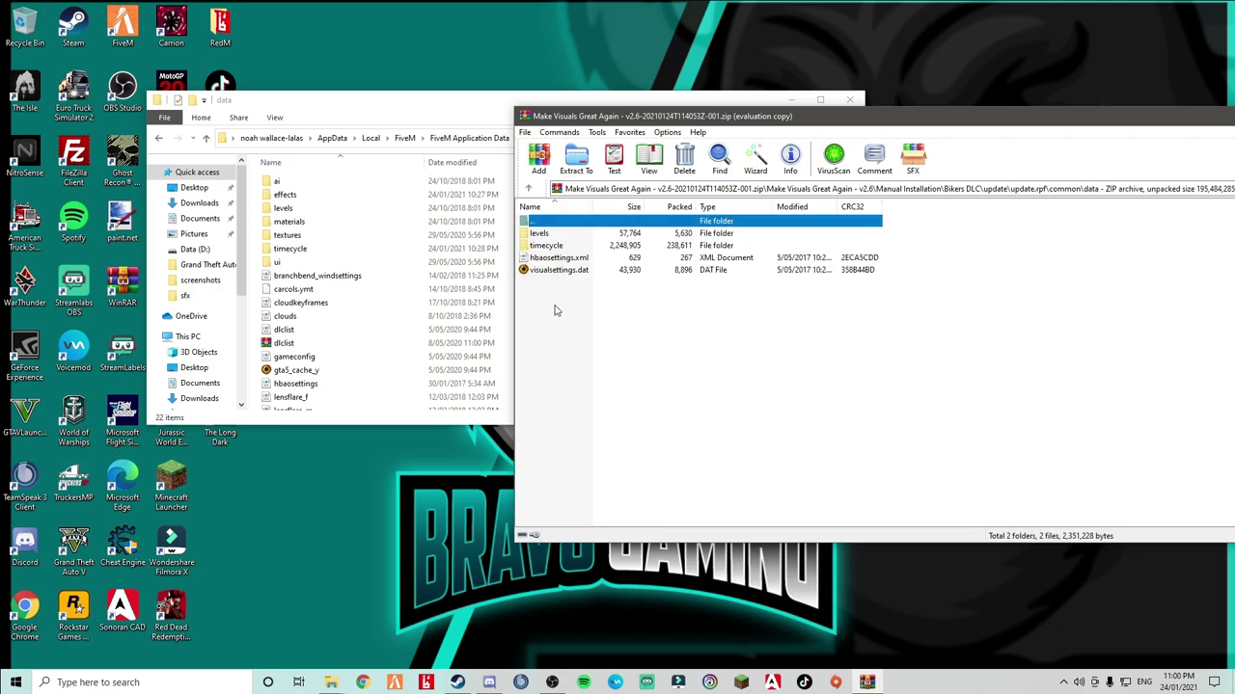
# Step: Select levels, timecycle, hbaosettings.xml and visualsettings.dat in the archive, with FiveM's common\data folder beside it
pyautogui.moveTo(554, 306); pyautogui.dragTo(368, 212)
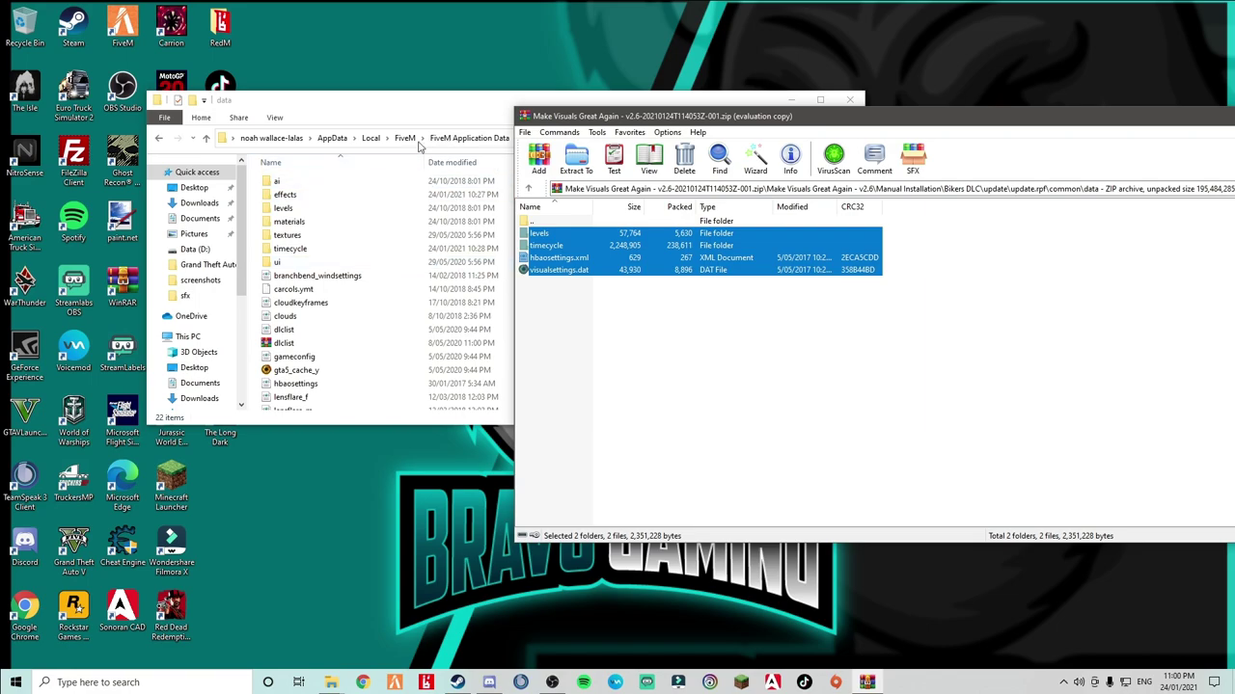
pyautogui.moveTo(444, 111); pyautogui.dragTo(360, 106)
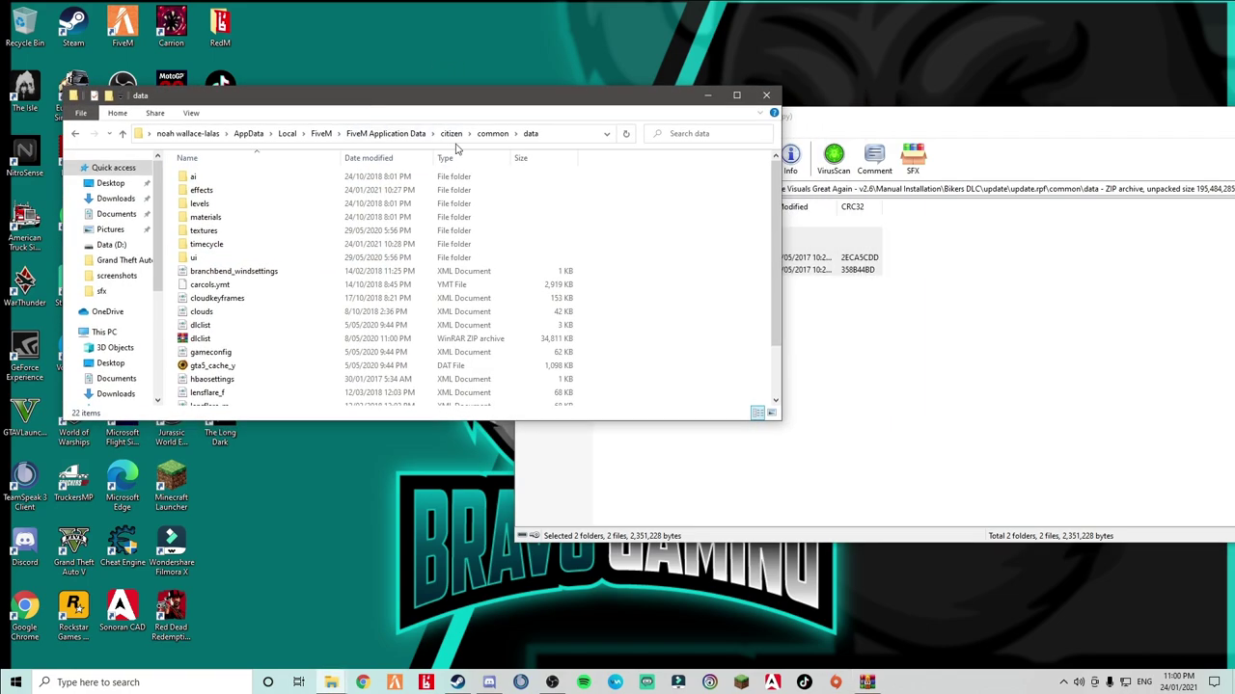
pyautogui.click(893, 347)
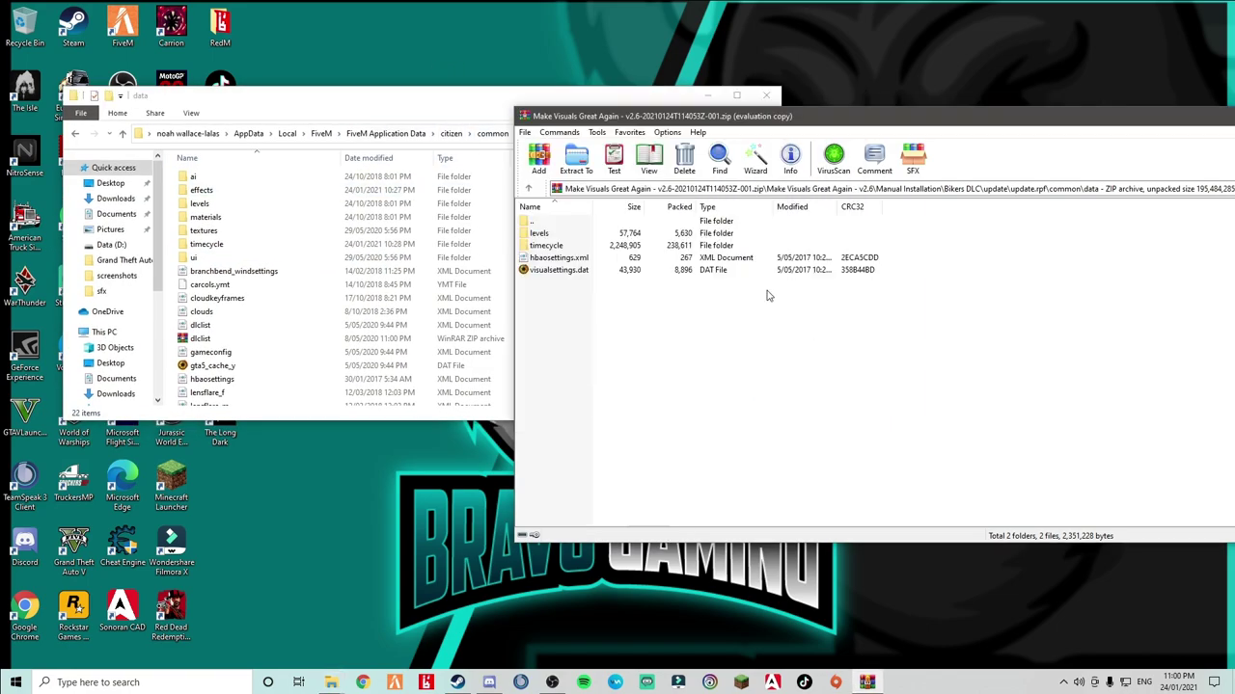
pyautogui.moveTo(582, 313); pyautogui.dragTo(553, 224)
# Step: Open the x64 folder in the archive's update.rpf, and open FiveM's citizen\platform folder beside it
pyautogui.doubleClick(553, 224)
pyautogui.doubleClick(553, 224)
pyautogui.doubleClick(553, 247)
pyautogui.click(554, 239)
pyautogui.moveTo(553, 238); pyautogui.dragTo(443, 138)
pyautogui.click(442, 137)
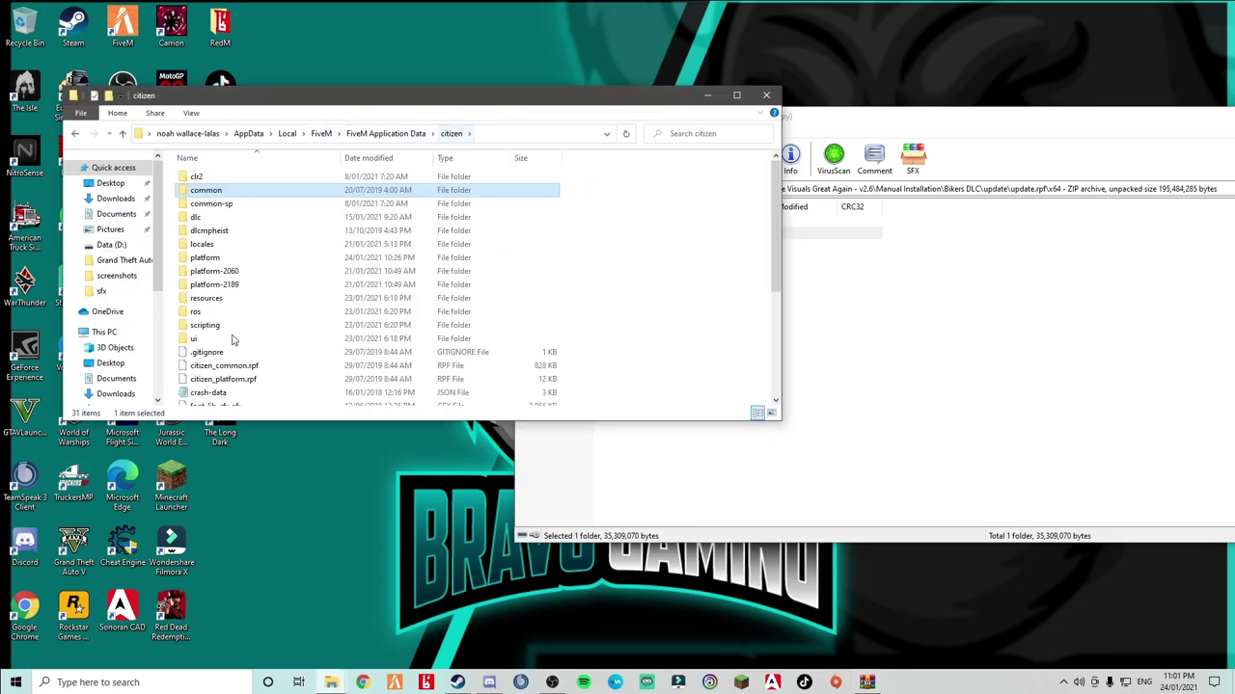
pyautogui.doubleClick(271, 261)
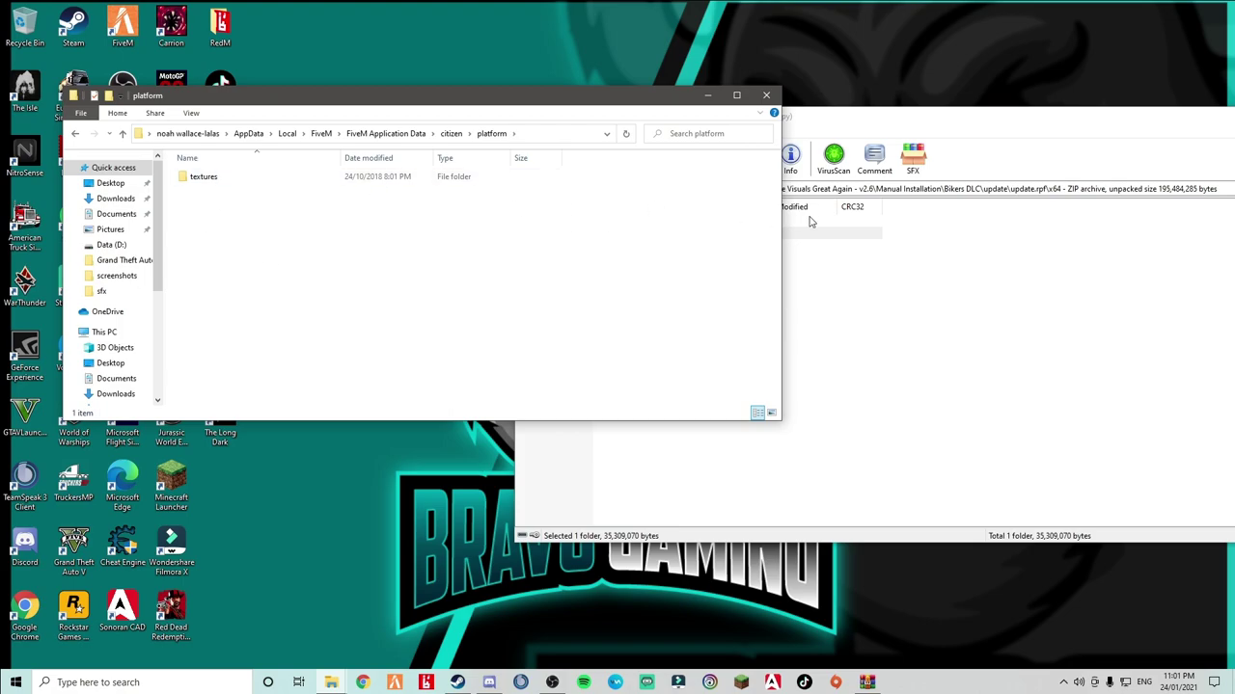
# Step: Try to copy the textures folder from the archive's x64 folder into FiveM's platform folder
pyautogui.click(846, 295)
pyautogui.moveTo(758, 237); pyautogui.dragTo(477, 337)
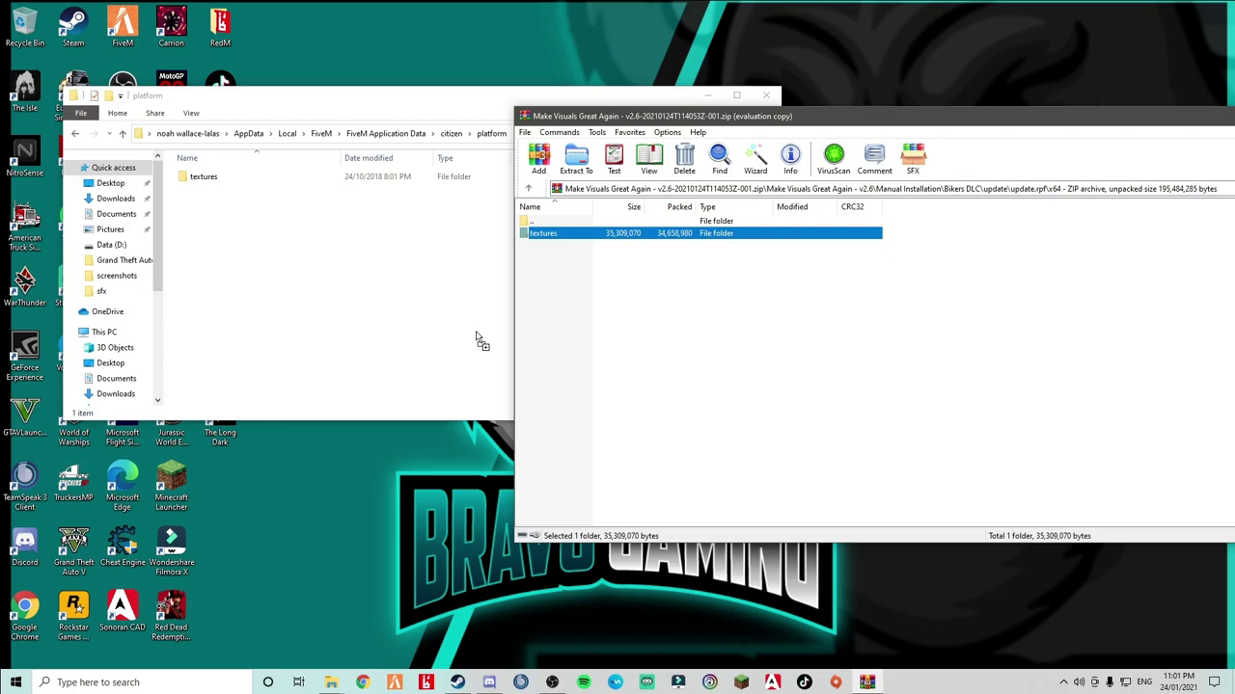
pyautogui.moveTo(476, 338); pyautogui.dragTo(477, 339)
pyautogui.moveTo(476, 338); pyautogui.dragTo(556, 238)
# Step: Return to the archive's Manual Installation folder, and close both the archive and the platform folder window
pyautogui.click(549, 223)
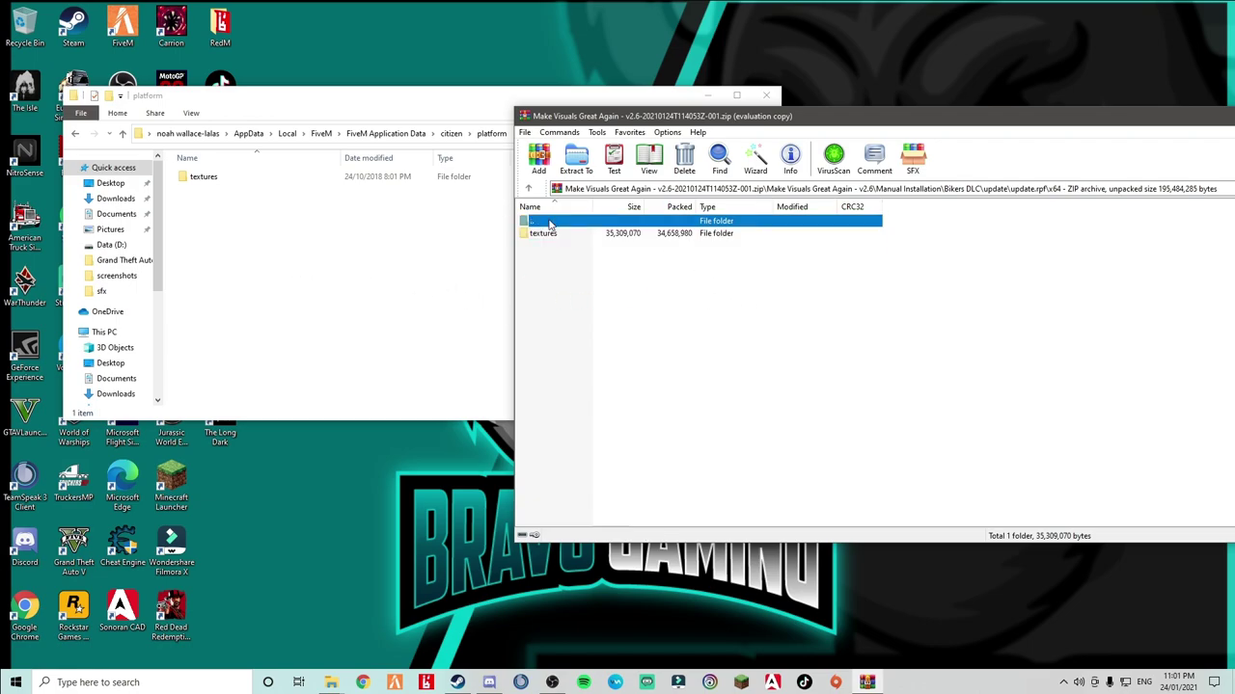
pyautogui.doubleClick(550, 224)
pyautogui.doubleClick(550, 223)
pyautogui.doubleClick(549, 224)
pyautogui.doubleClick(550, 223)
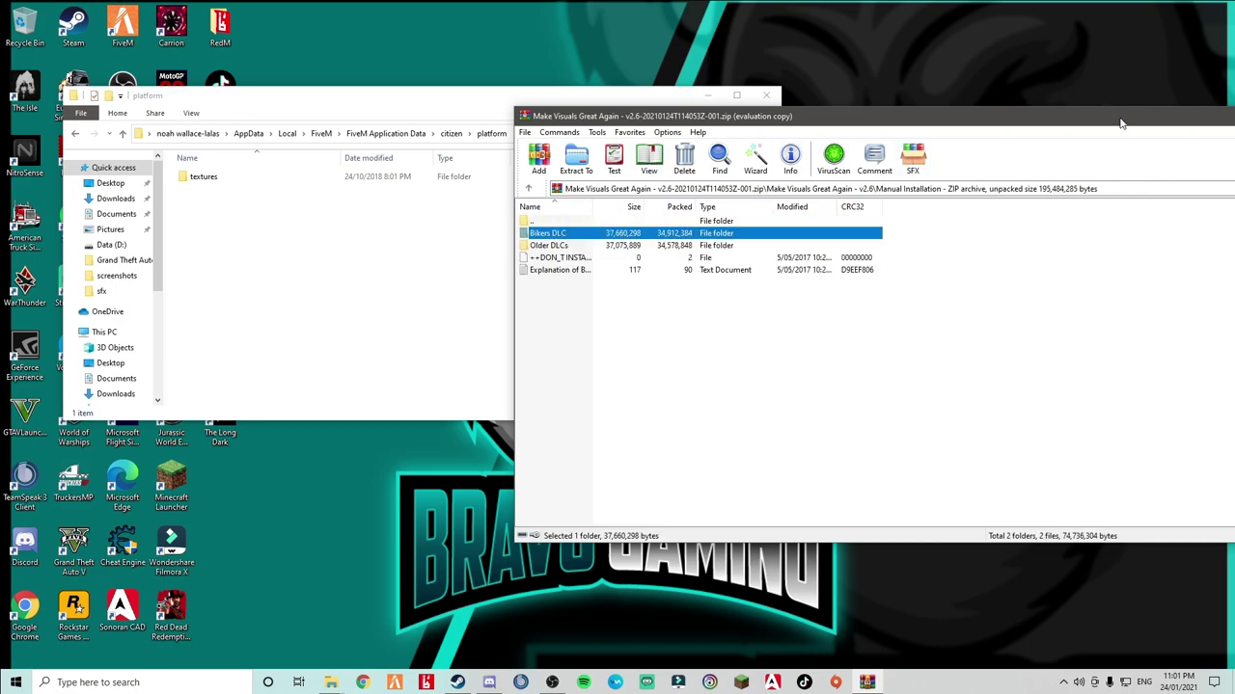
pyautogui.moveTo(1117, 123); pyautogui.dragTo(781, 132)
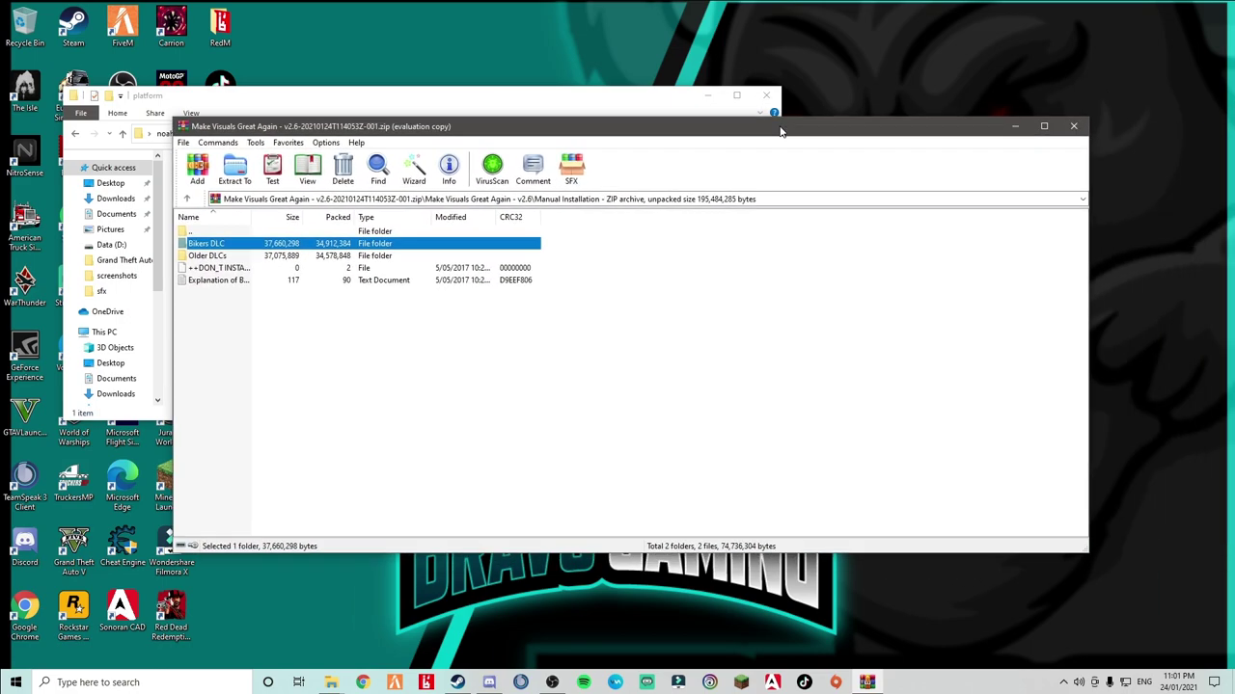
pyautogui.click(1077, 126)
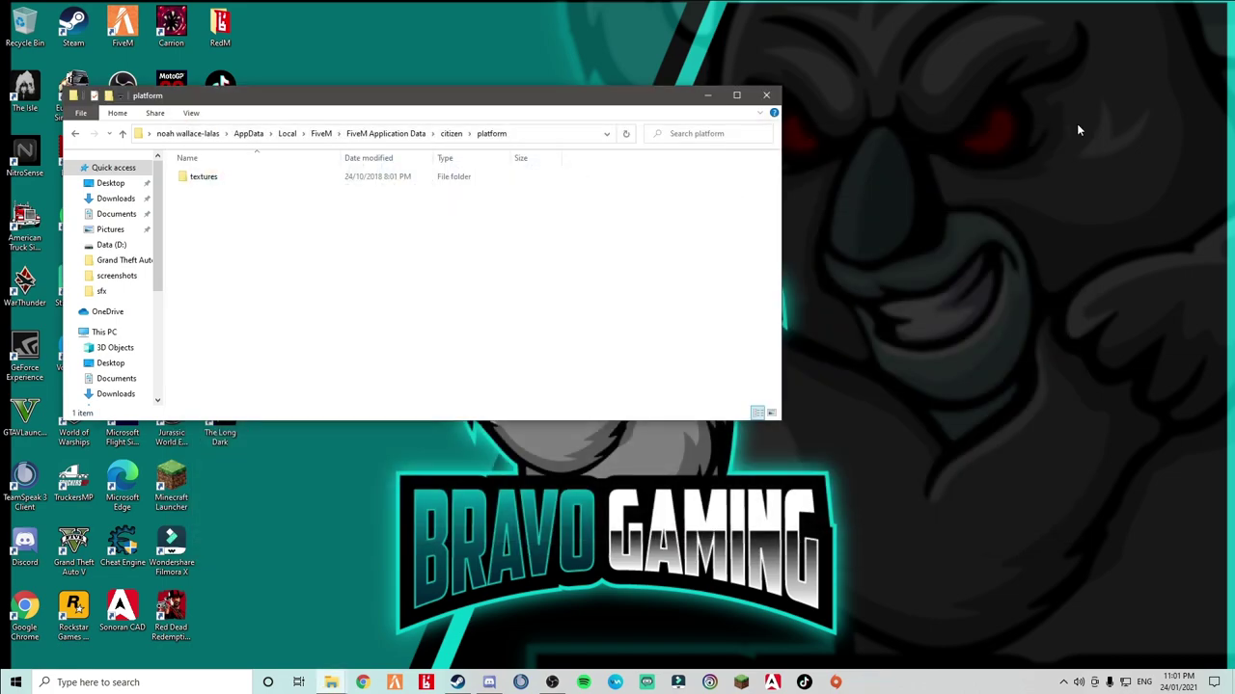
pyautogui.click(767, 94)
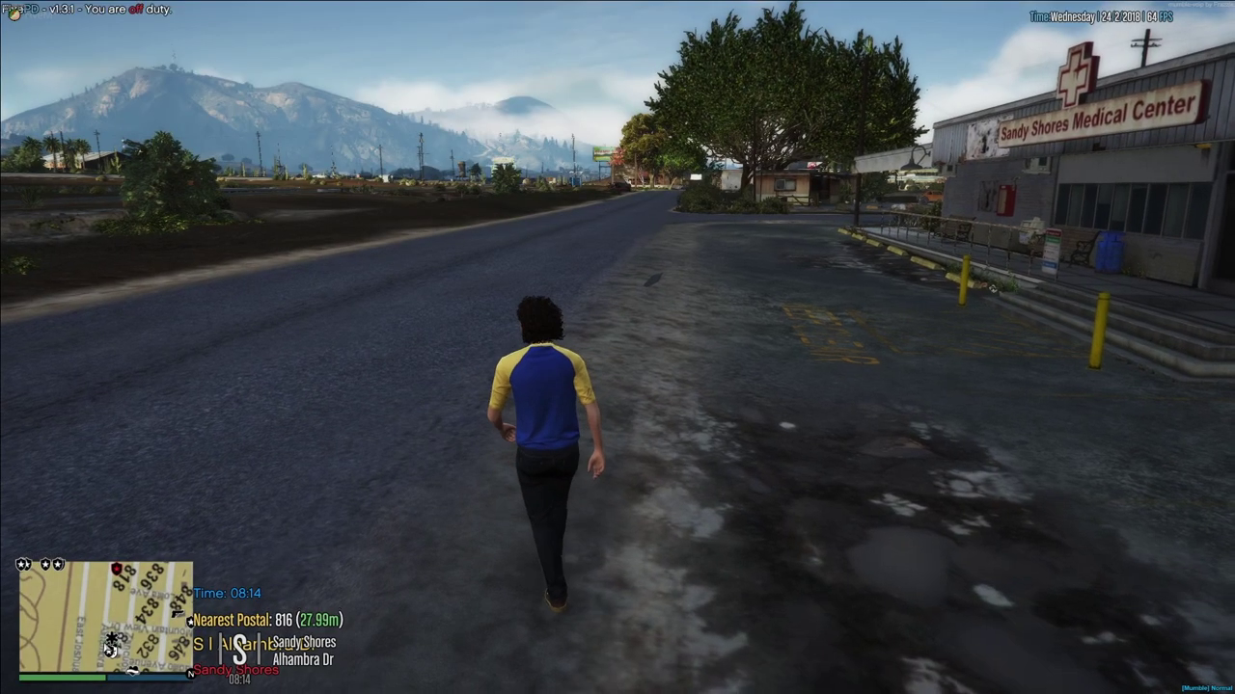
pyautogui.press('w')
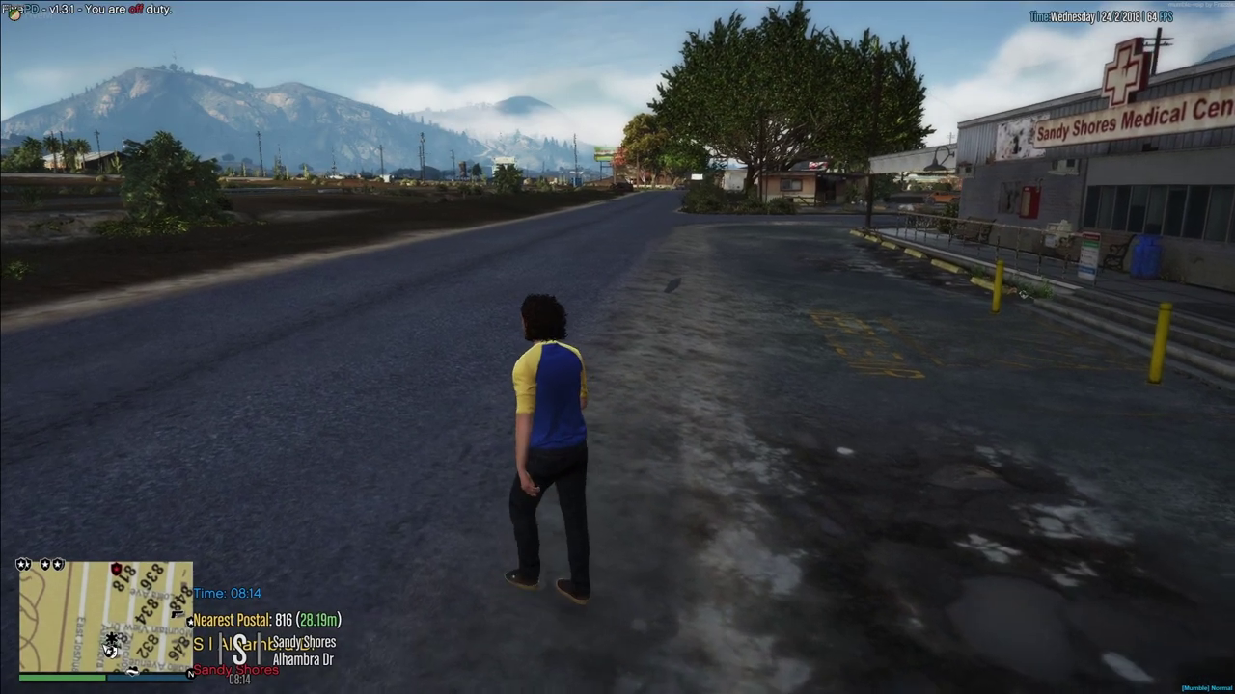
pyautogui.press('w')
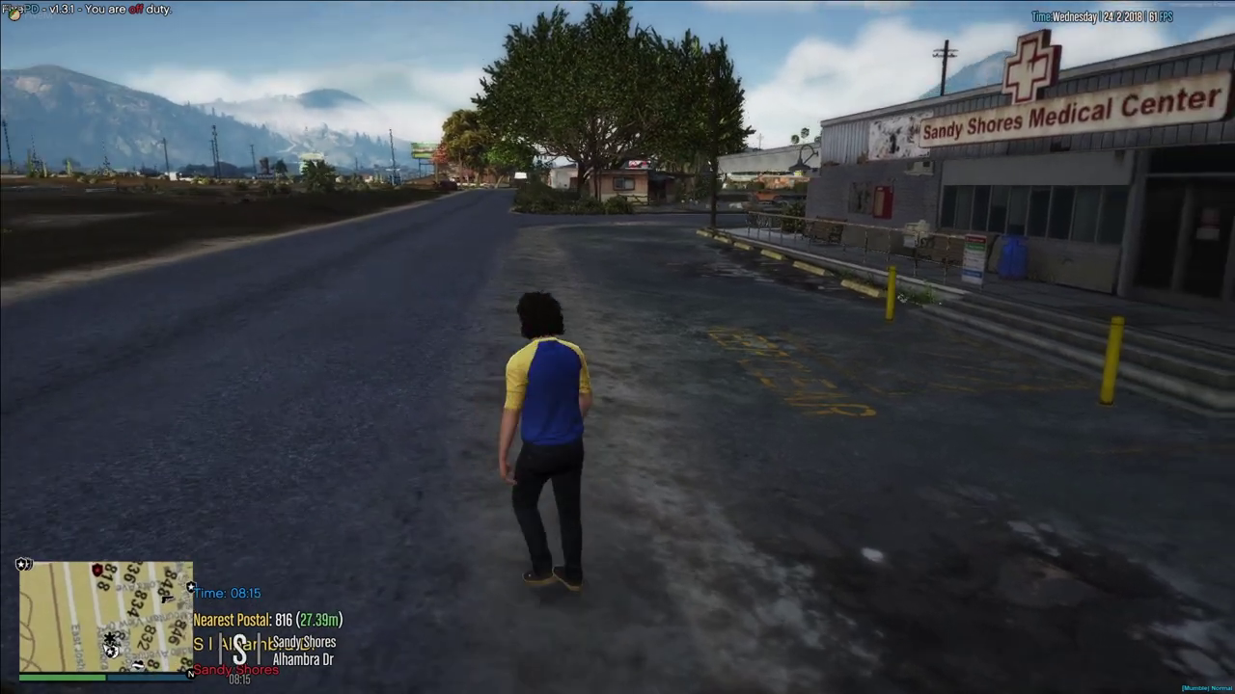
pyautogui.press('w')
pyautogui.press('w')
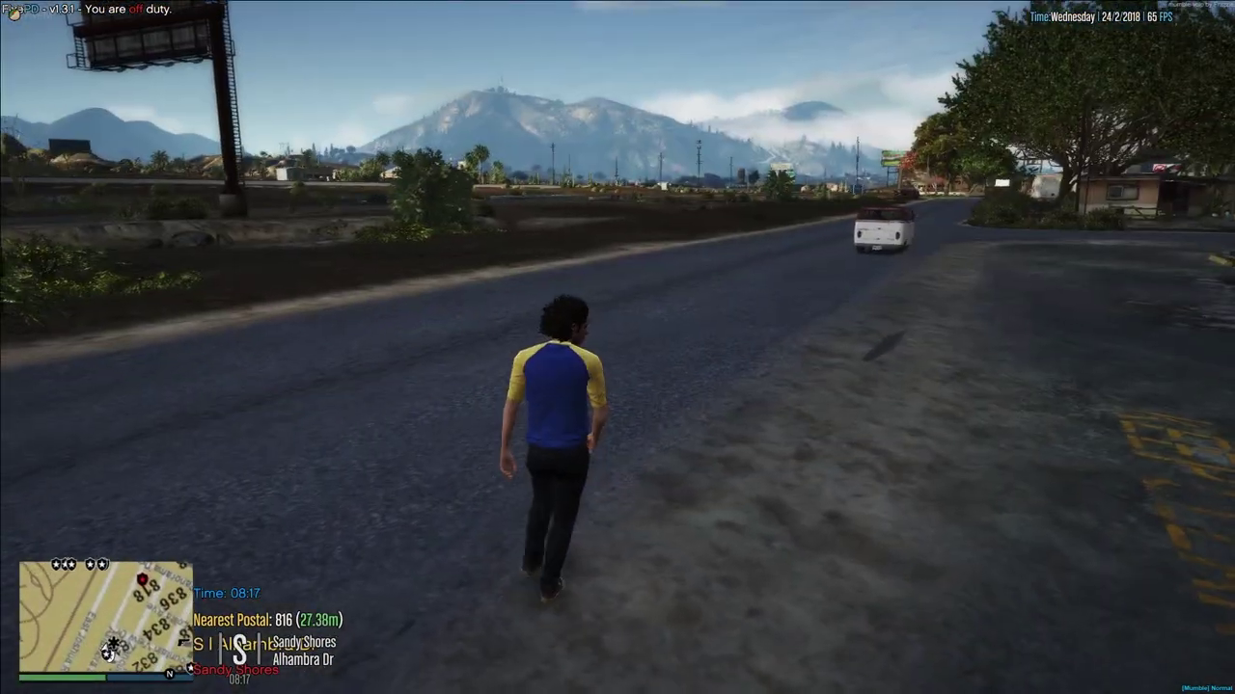
pyautogui.press('w')
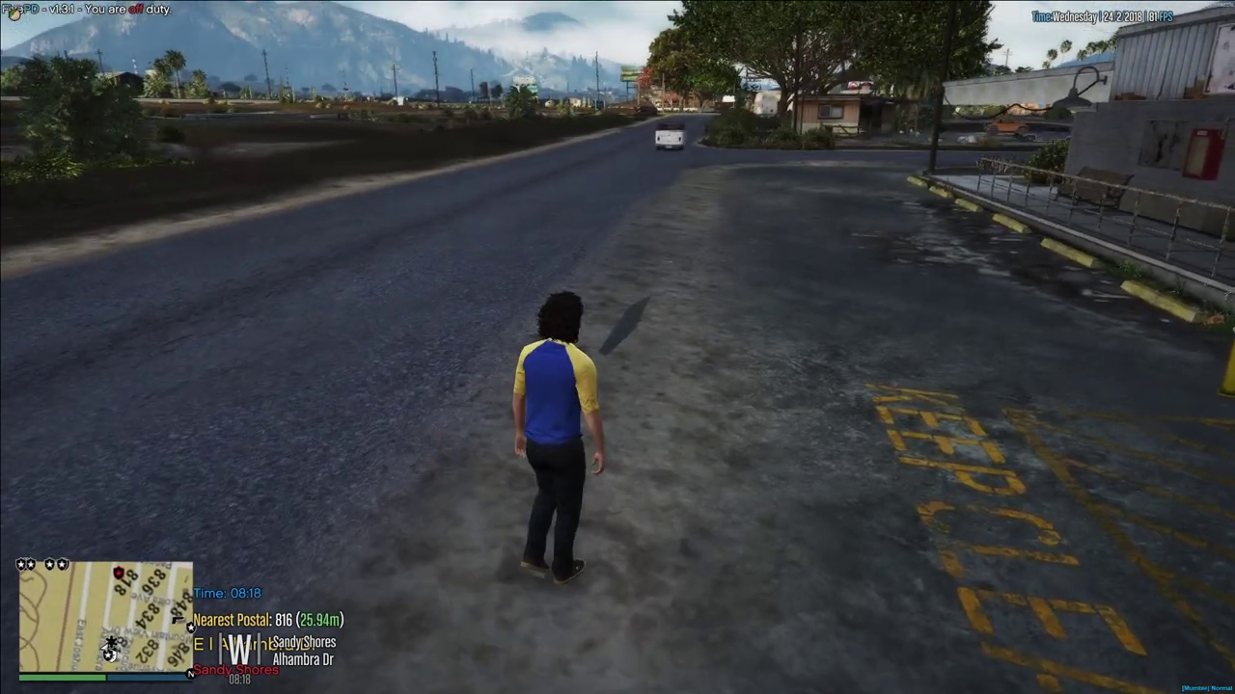
pyautogui.press('w')
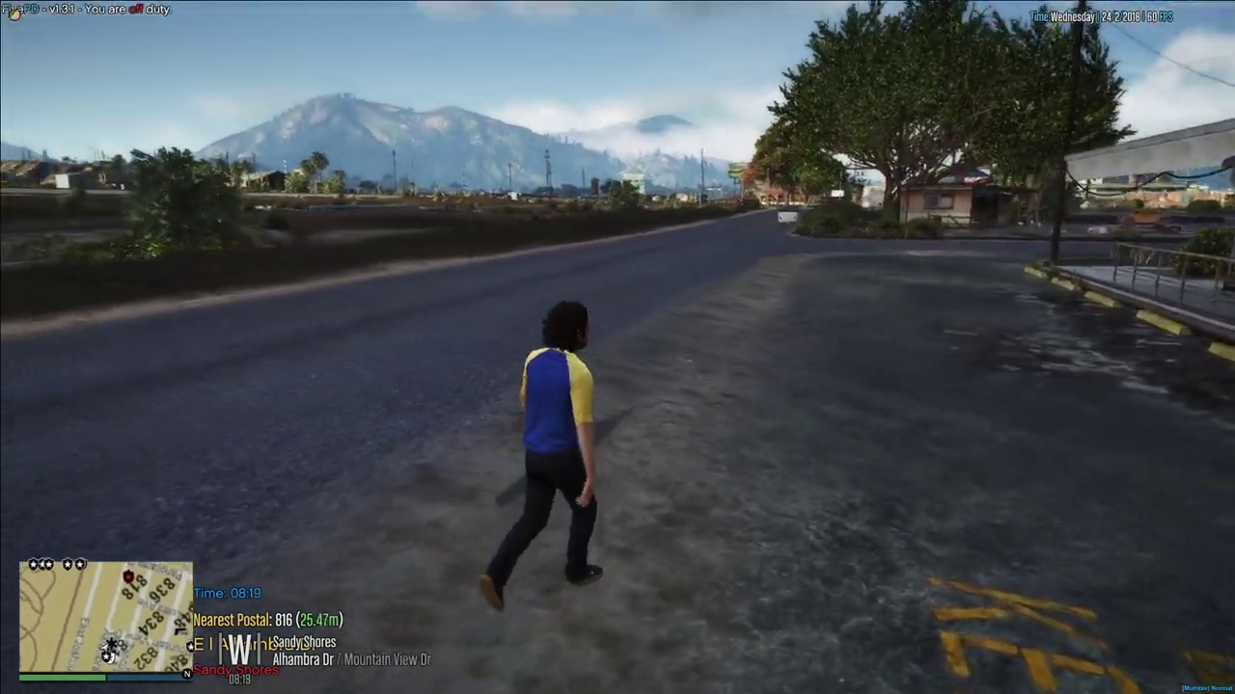
pyautogui.press('w')
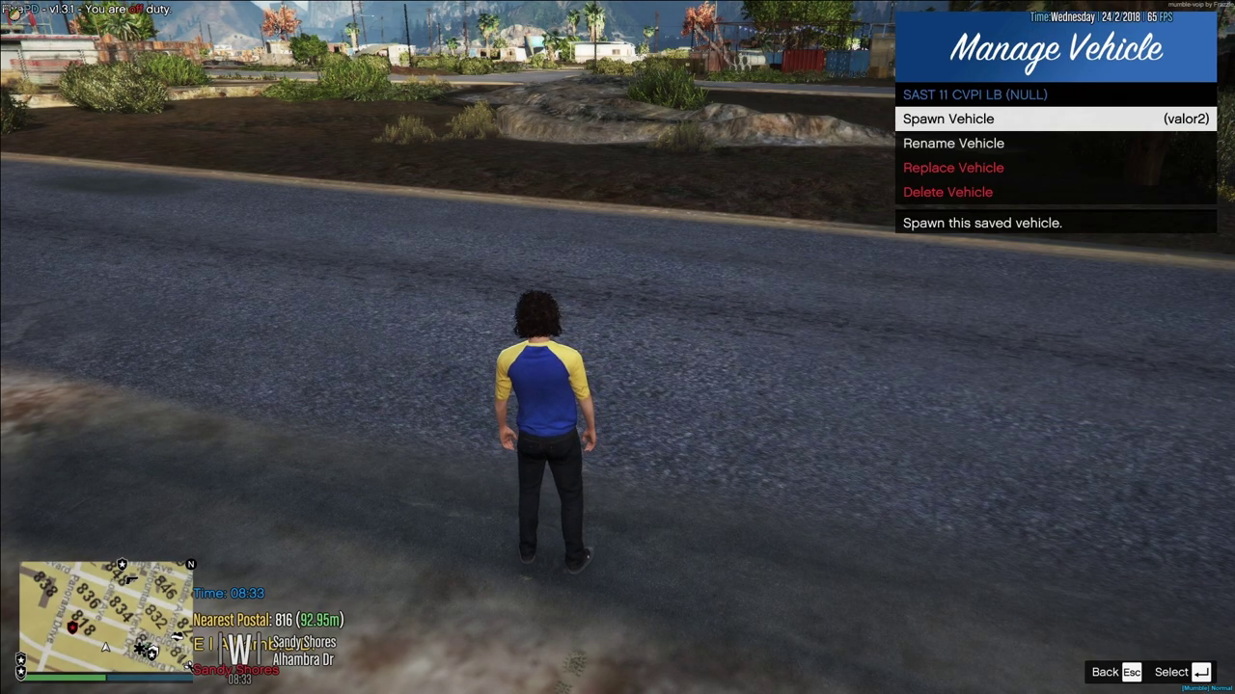
# Step: Spawn the saved SAST 11 CVPI LB vehicle and turn on its emergency lights
pyautogui.press('Return')
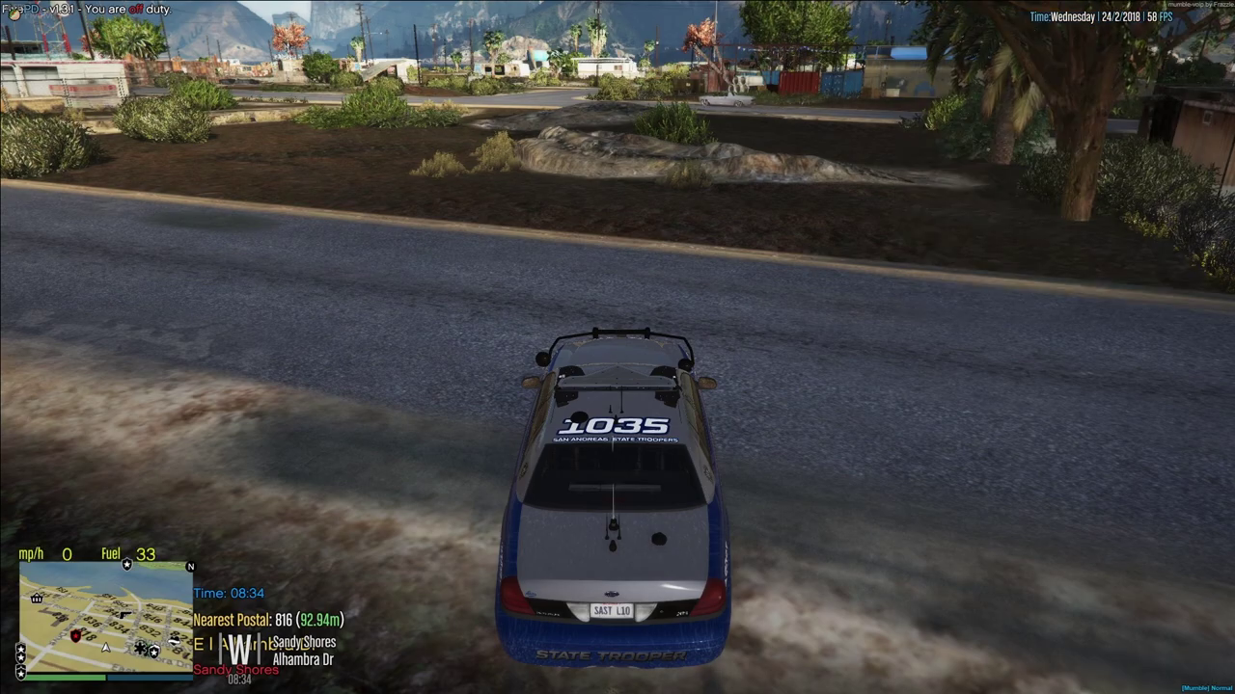
pyautogui.press('q')
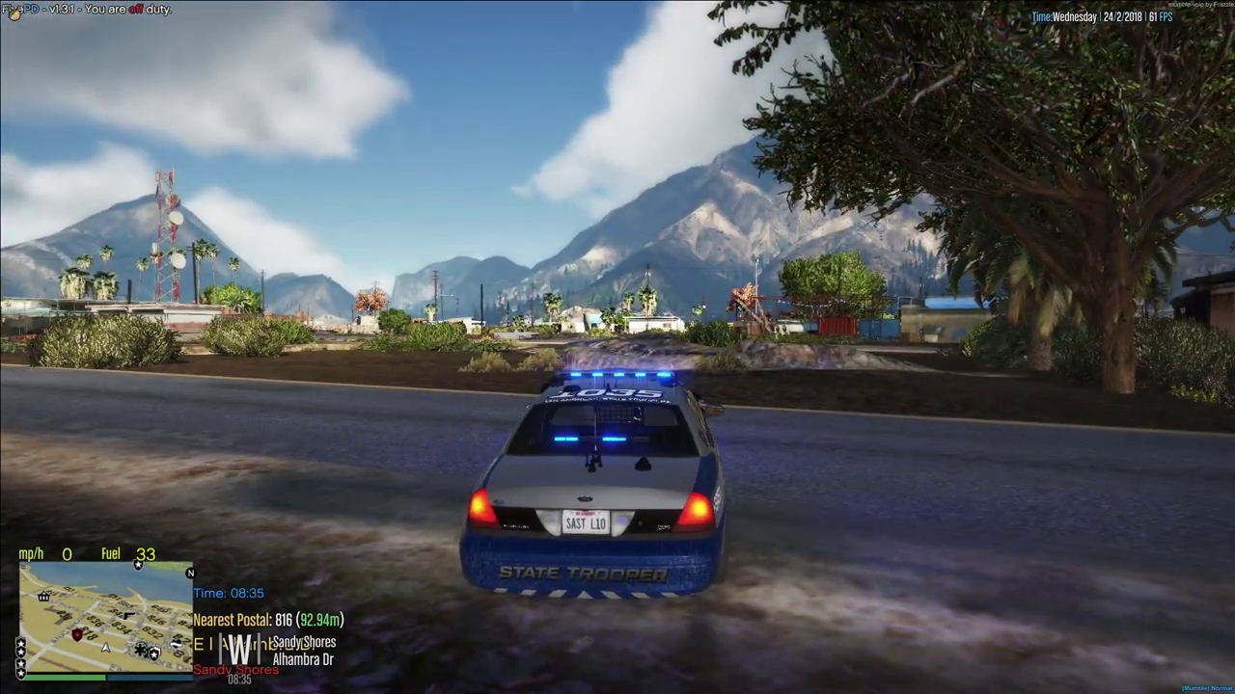
# Step: Drive the patrol car along Alhambra Dr in Sandy Shores to the Panorama Dr junction to show the scenery
pyautogui.press('w')
pyautogui.press('a')
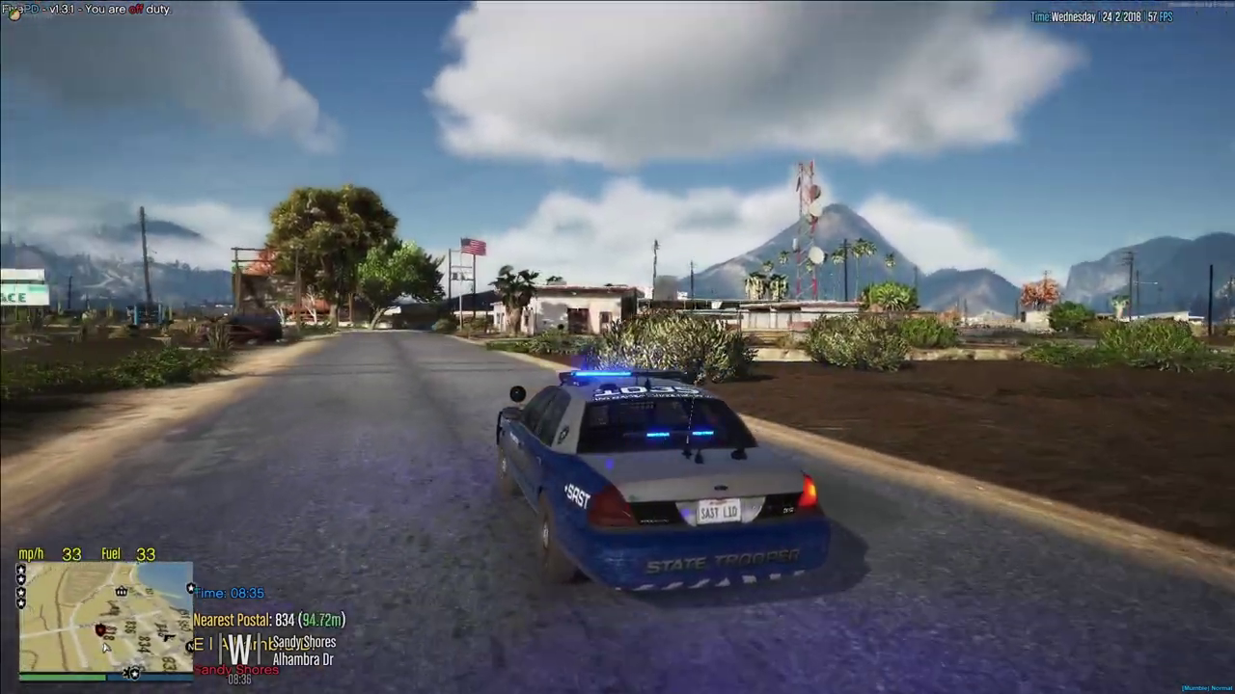
pyautogui.press('w')
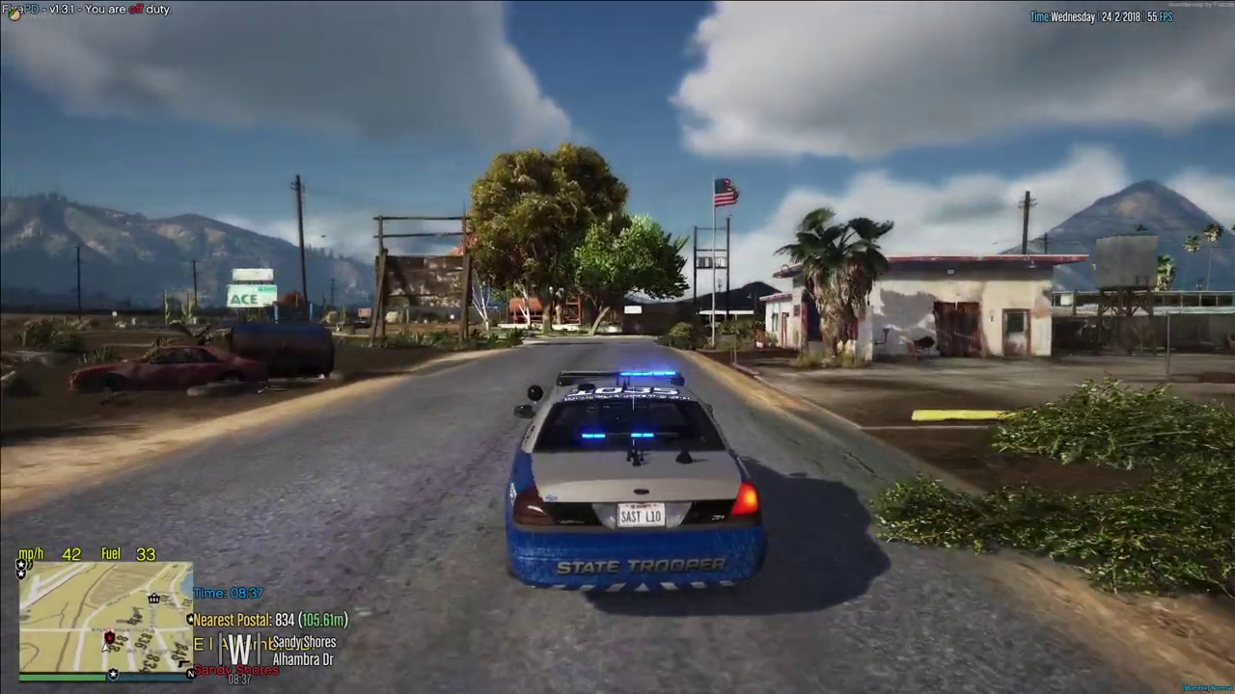
pyautogui.press('a')
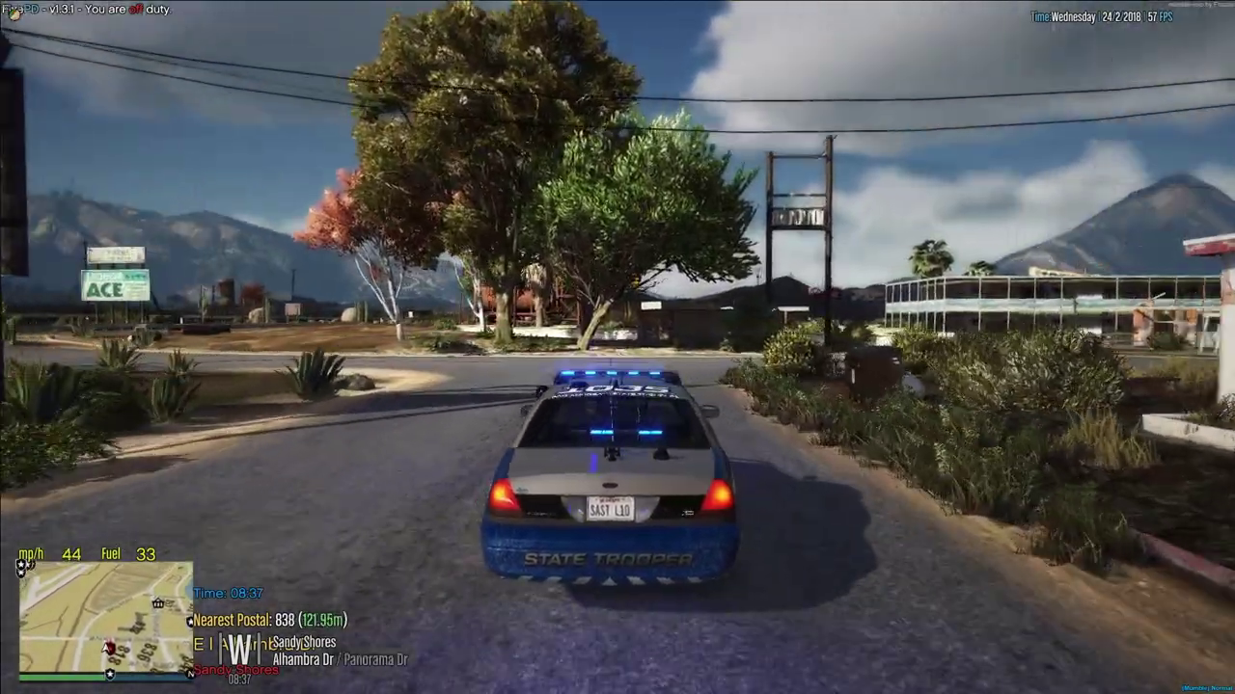
pyautogui.press('a')
pyautogui.press('w')
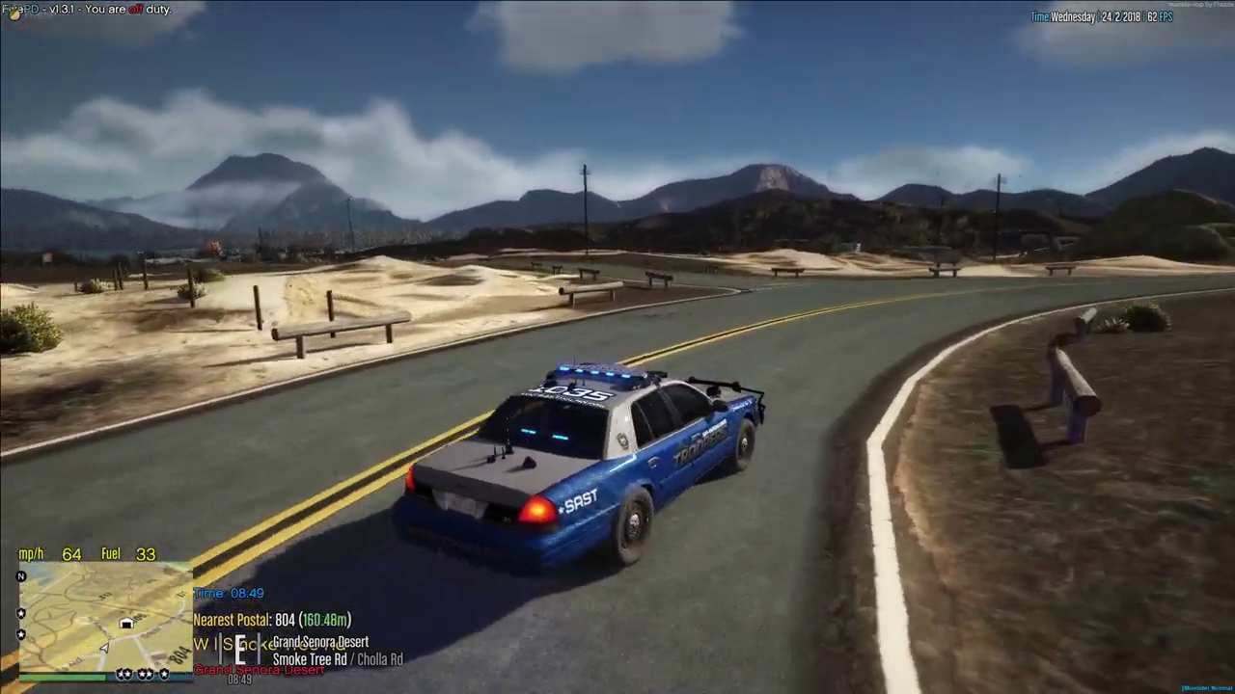
# Step: Swerve off Smoke Tree Rd across the sand near Nowhere Rd, and steer back onto the road
pyautogui.press('a')
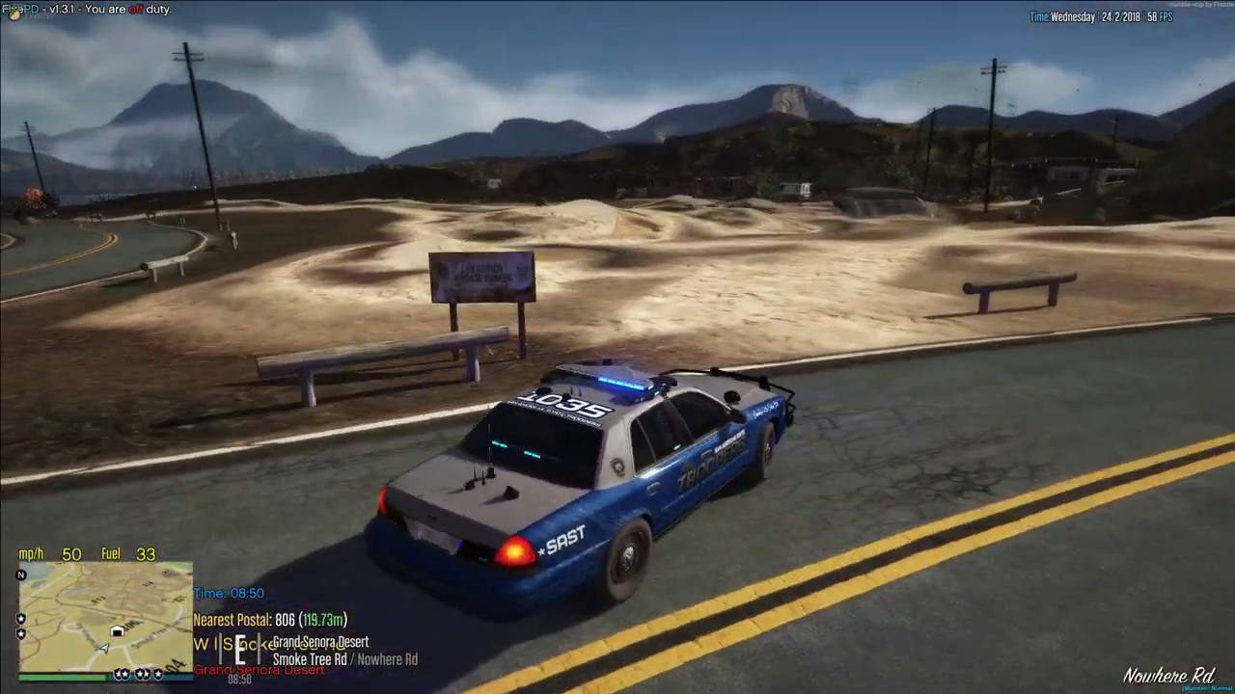
pyautogui.press('d')
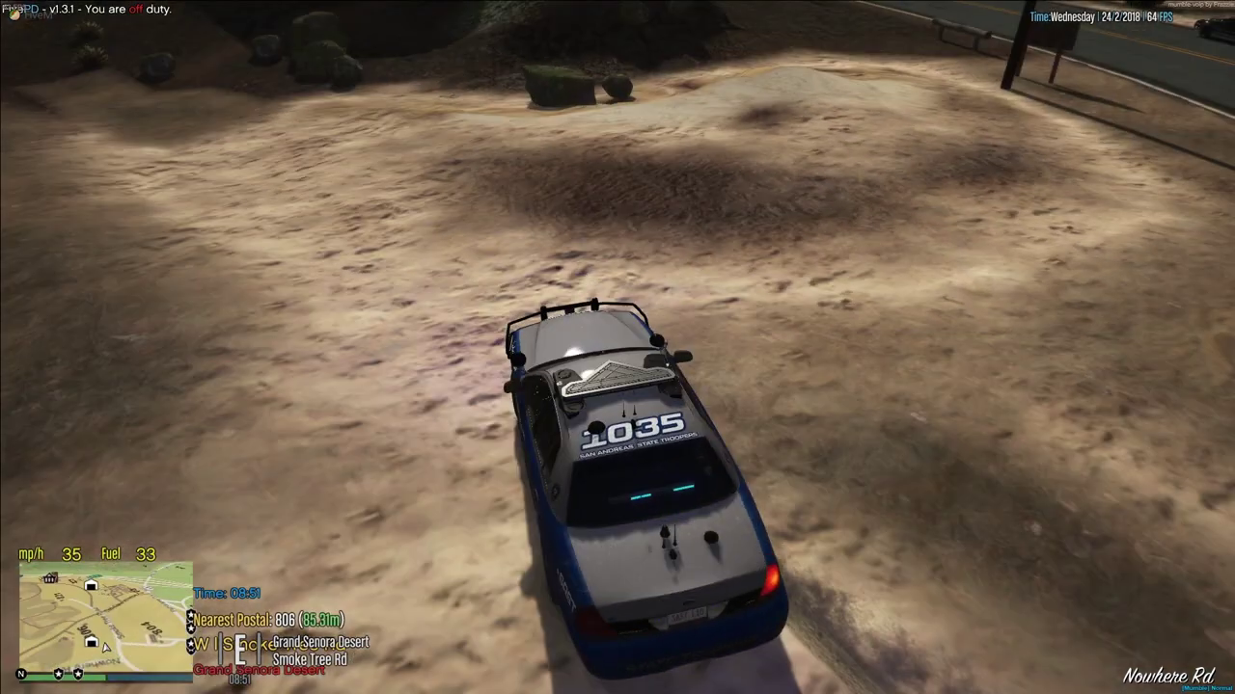
pyautogui.press('w')
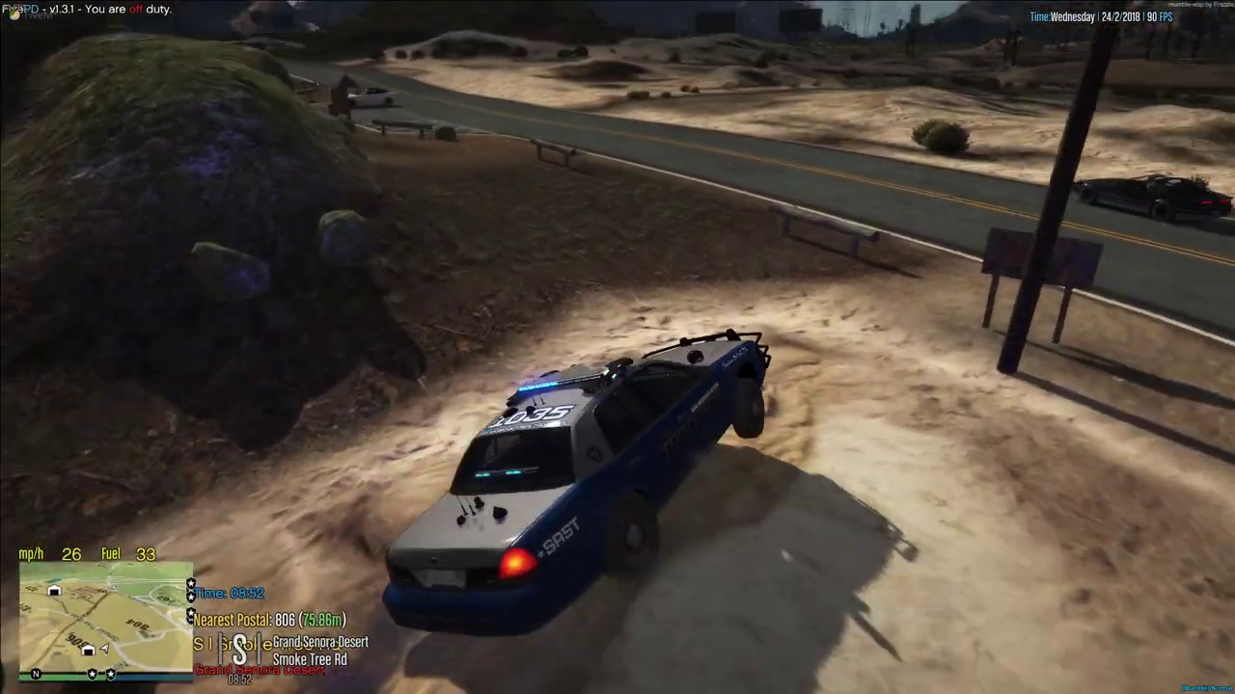
pyautogui.press('a')
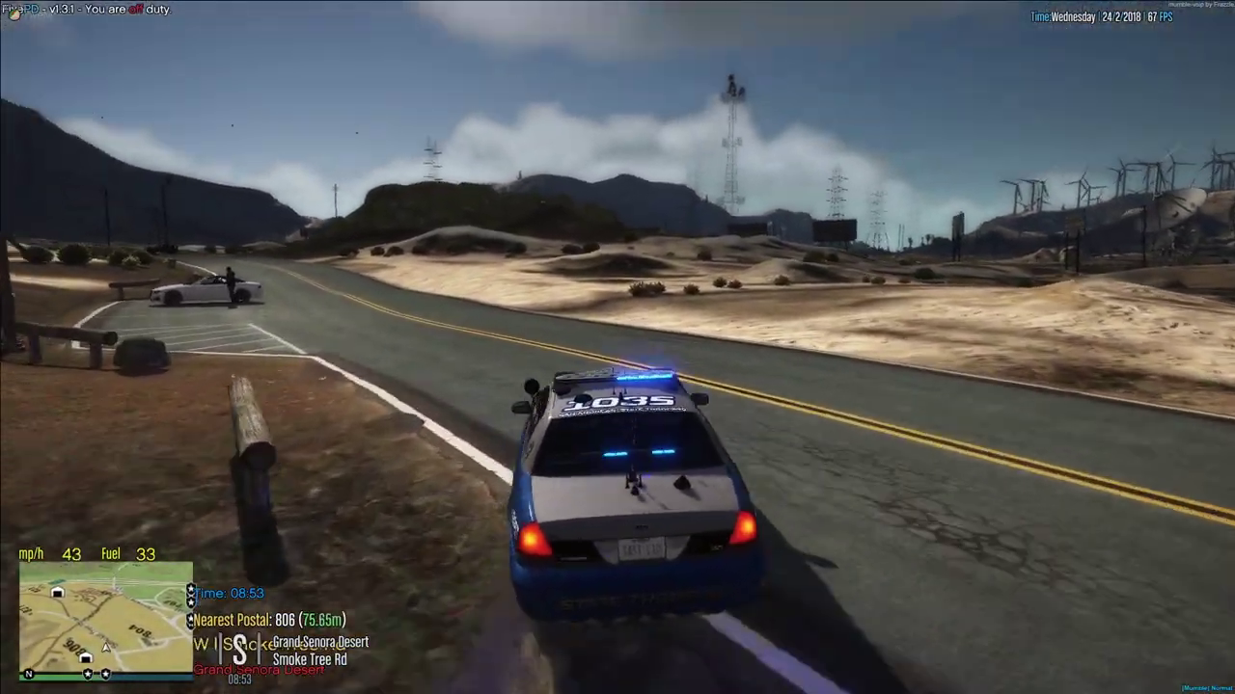
pyautogui.press('w')
pyautogui.press('a')
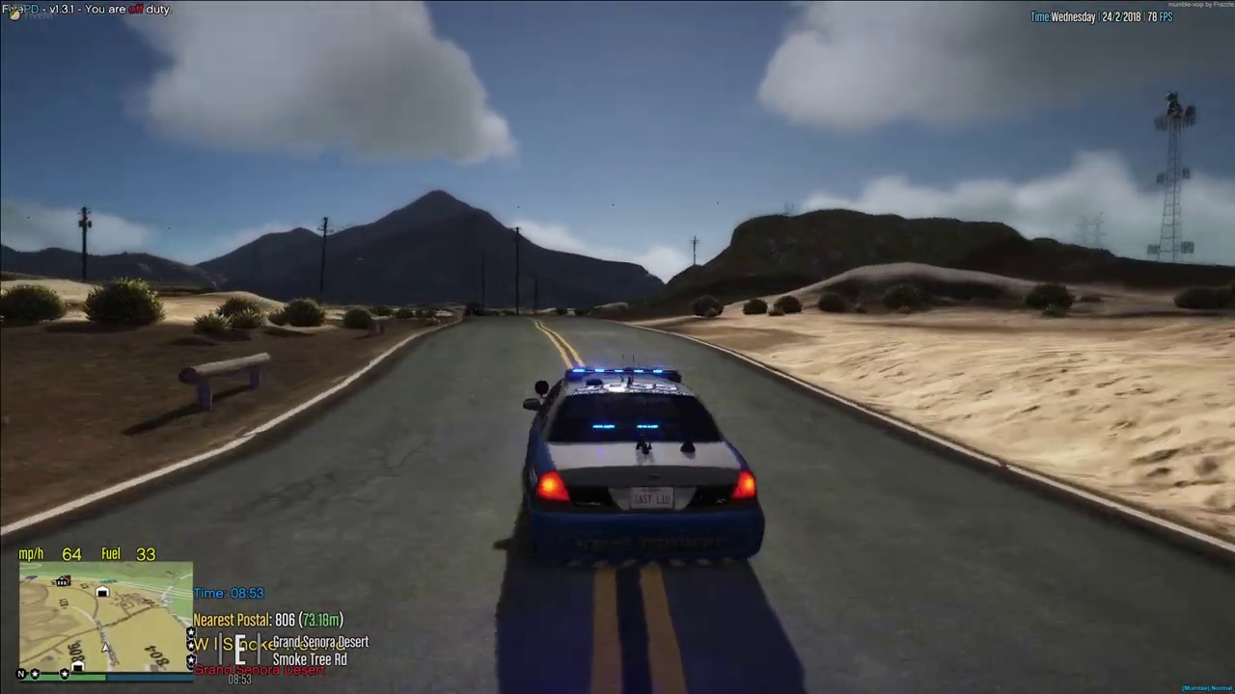
# Step: Turn from Smoke Tree Rd onto Cat-Claw Ave and follow it past the recycling center
pyautogui.press('s')
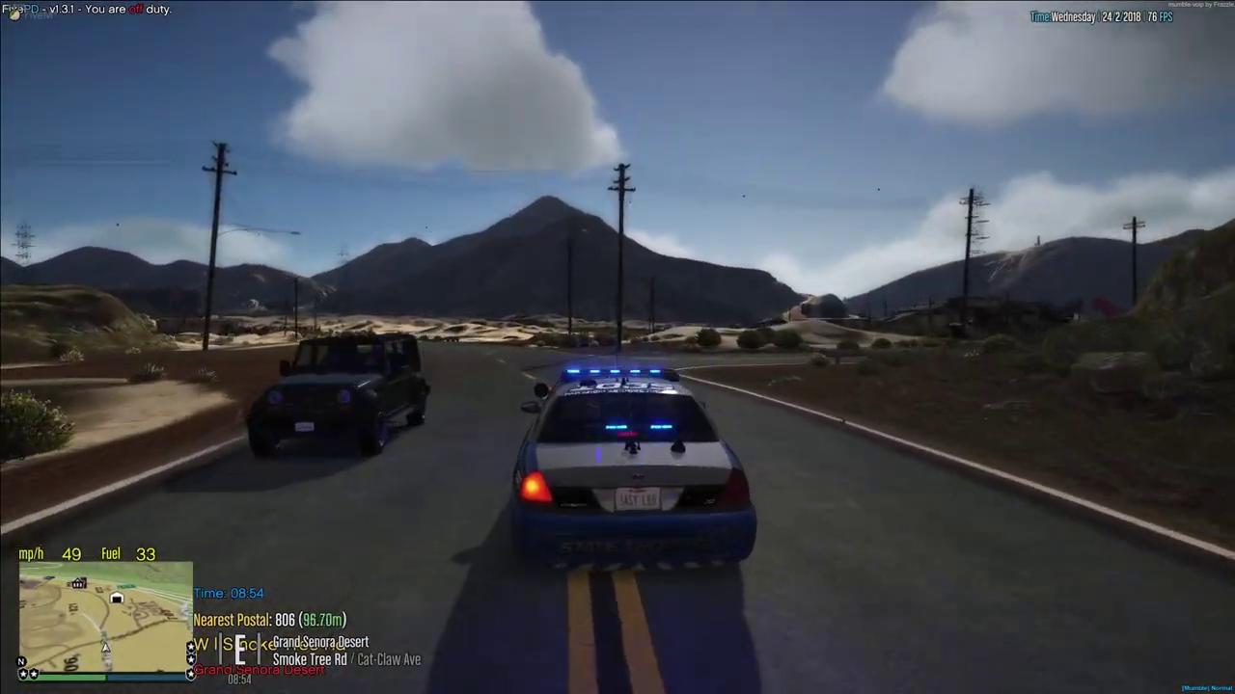
pyautogui.press('d')
pyautogui.press('w')
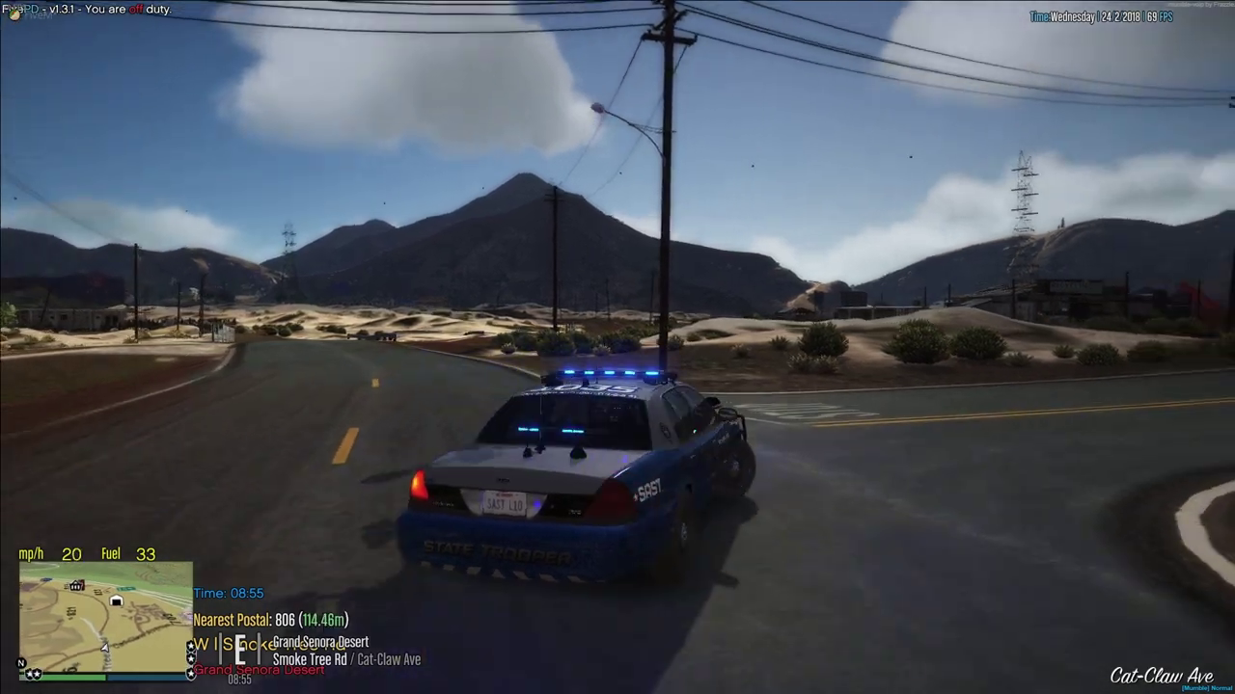
pyautogui.press('w')
pyautogui.press('a')
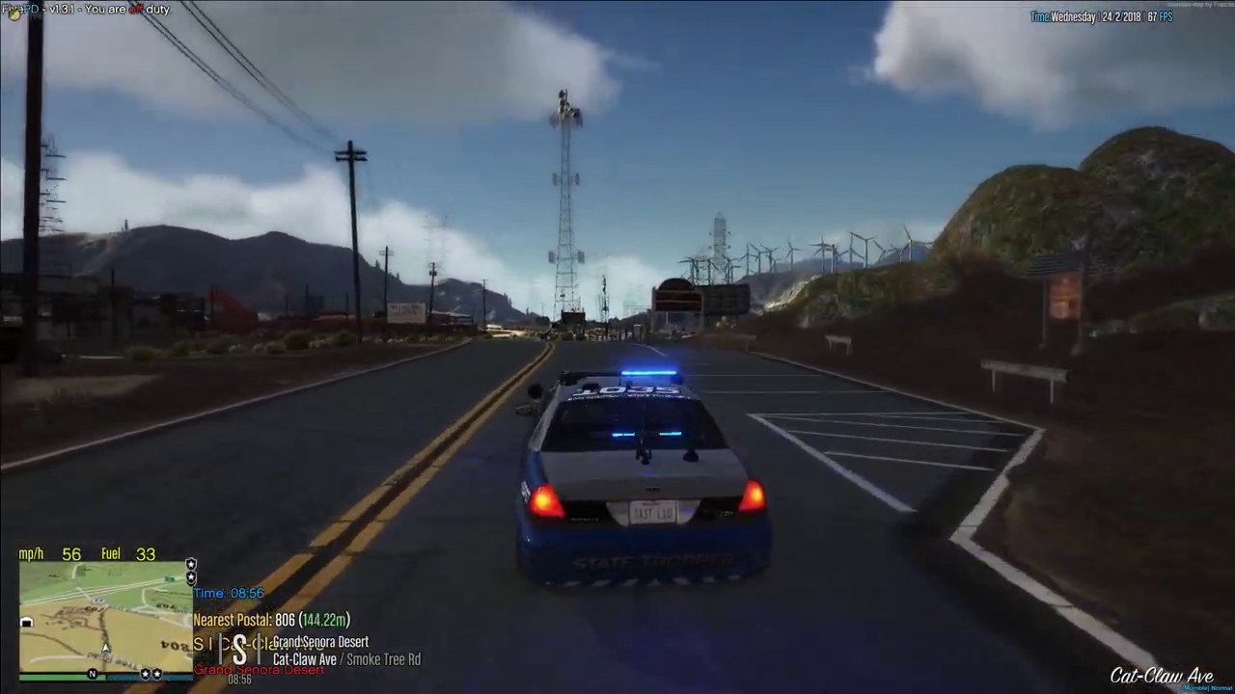
pyautogui.press('w')
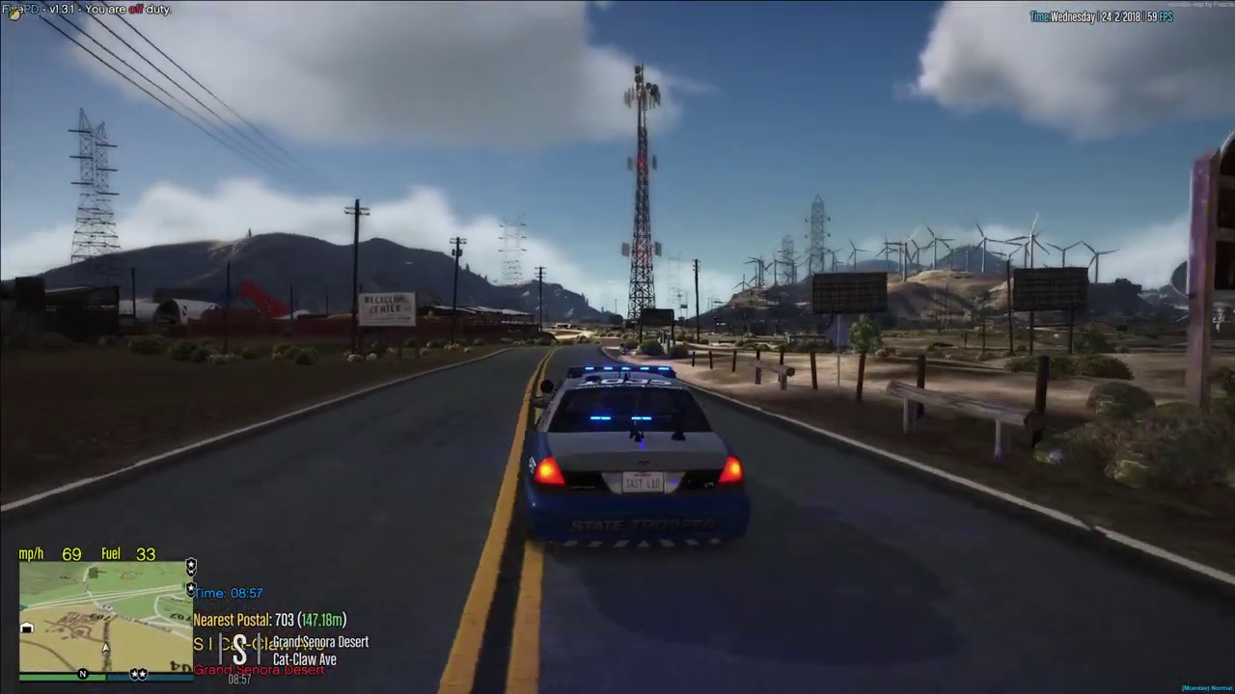
pyautogui.press('a')
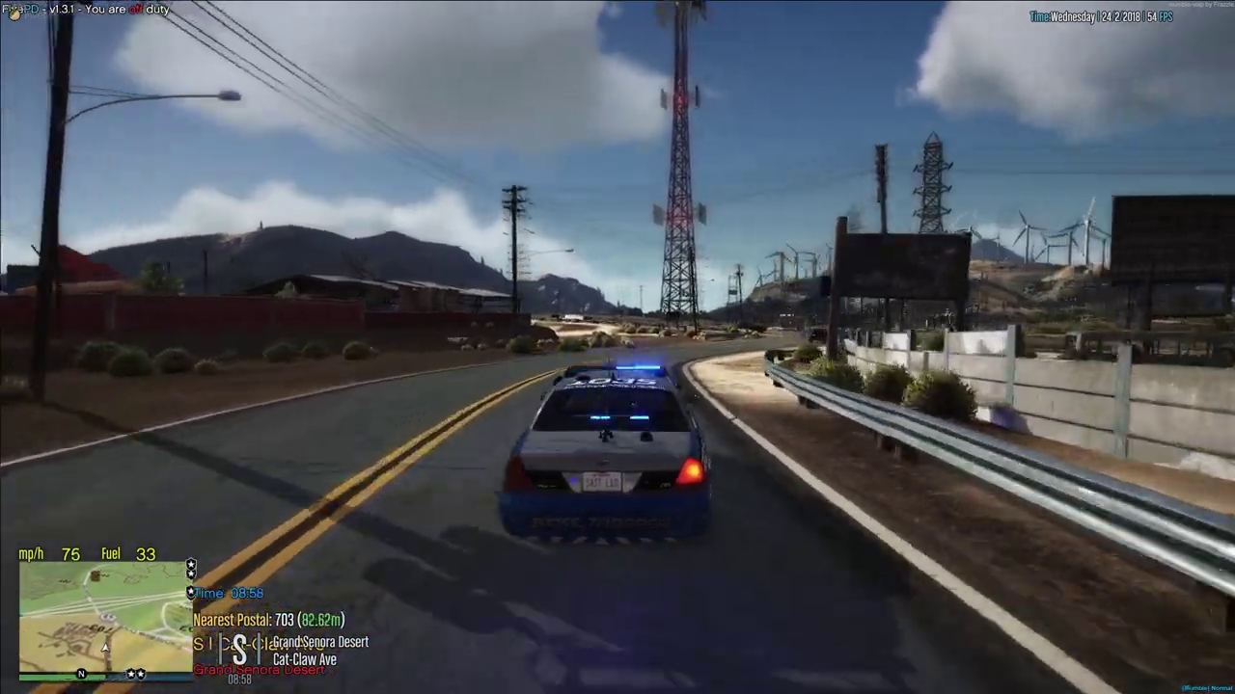
# Step: Brake for the end of Cat-Claw Ave, and turn onto Route 68 beside the power substation
pyautogui.press('s')
pyautogui.press('d')
pyautogui.press('s')
pyautogui.press('d')
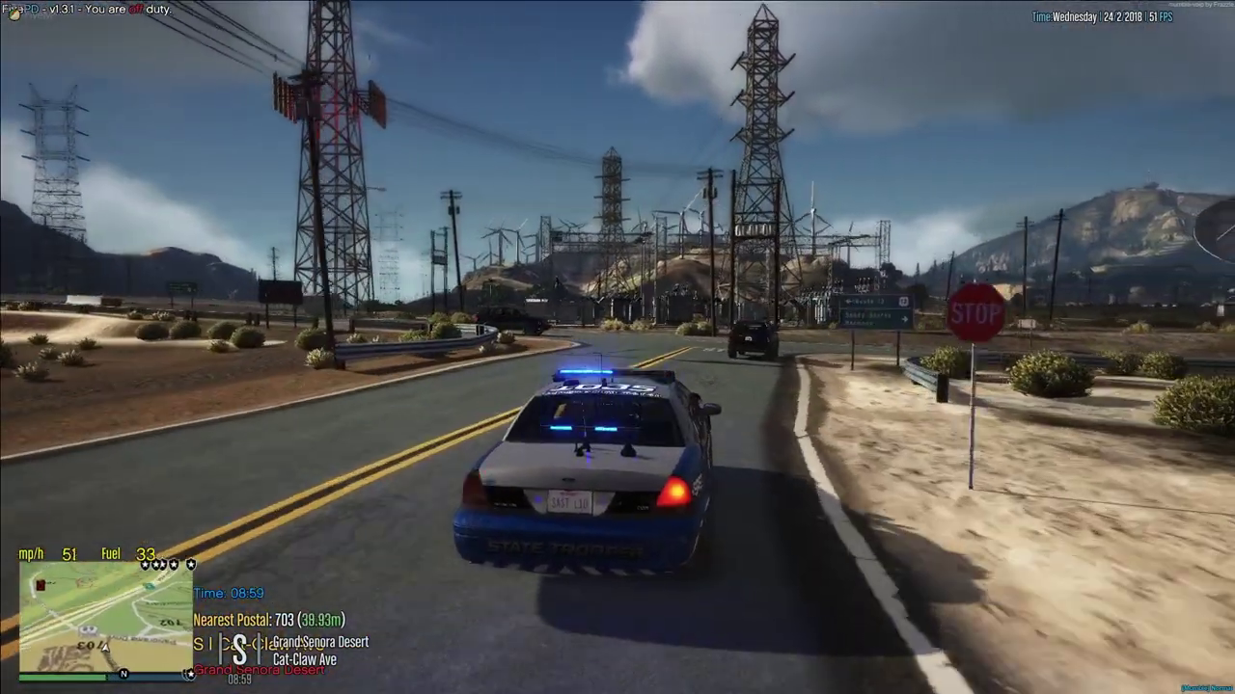
pyautogui.press('w')
pyautogui.press('a')
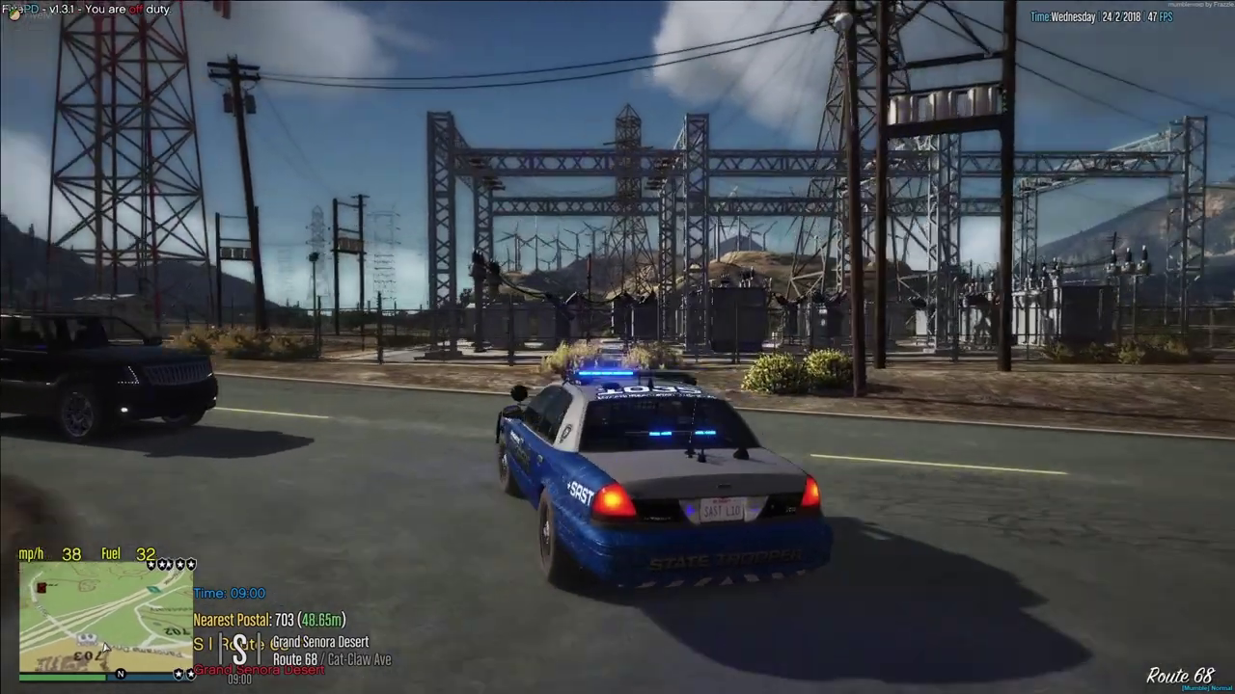
pyautogui.press('w')
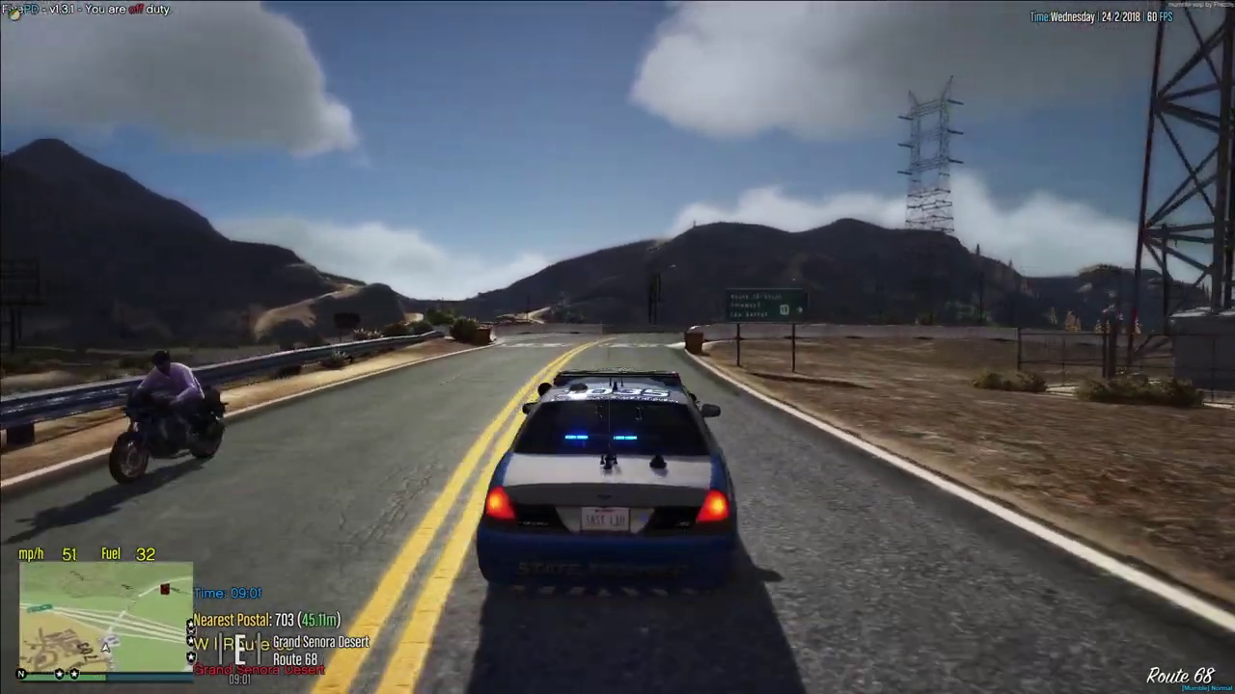
# Step: Take the ramp onto Senora Fwy, pass under the Los Santos Fwy signs, and slow the car nearly to a halt
pyautogui.press('a')
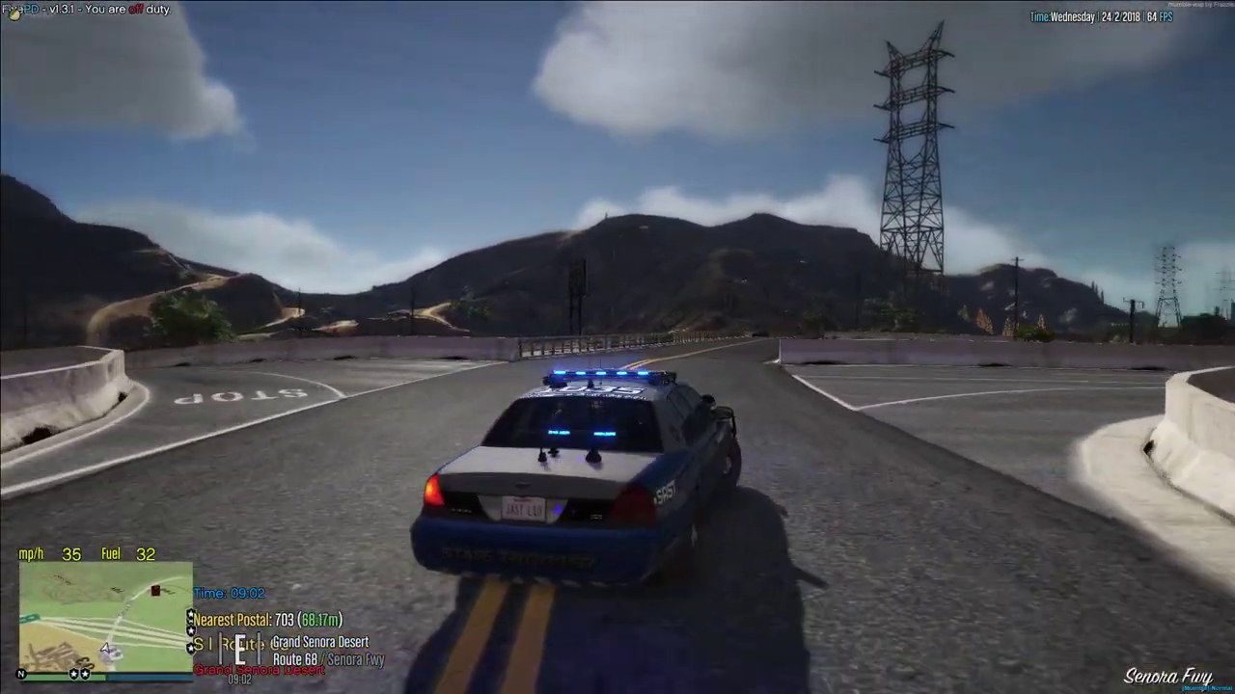
pyautogui.press('w')
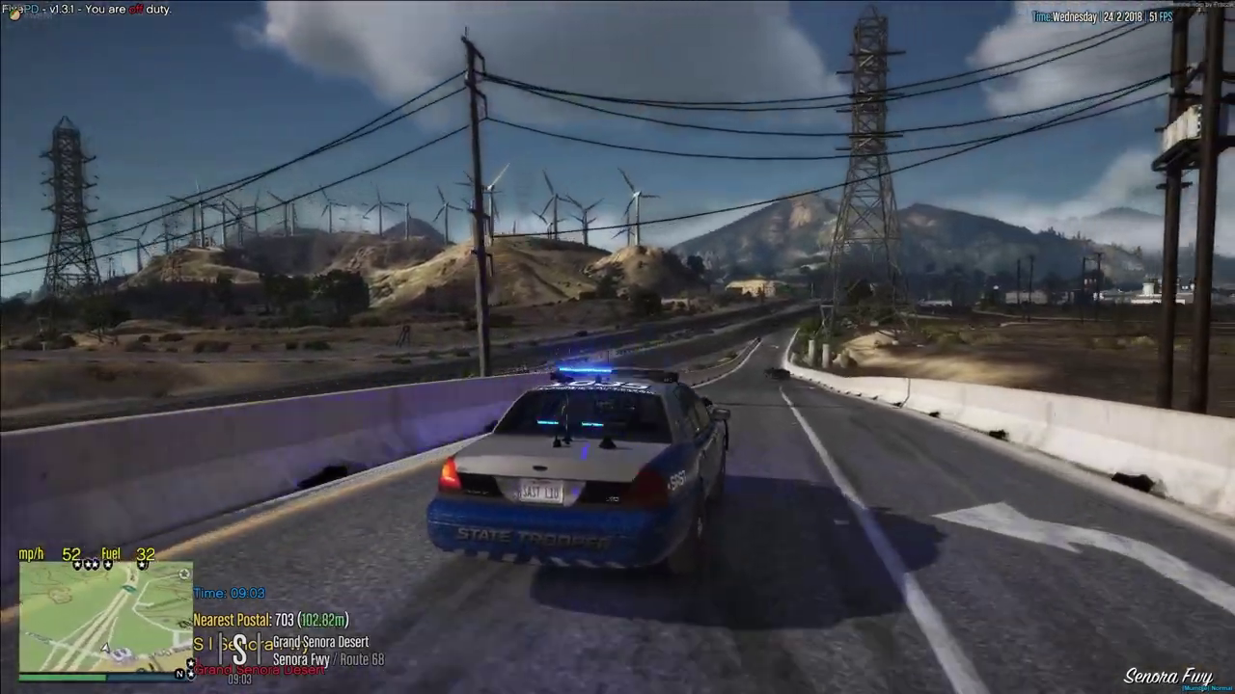
pyautogui.press('s')
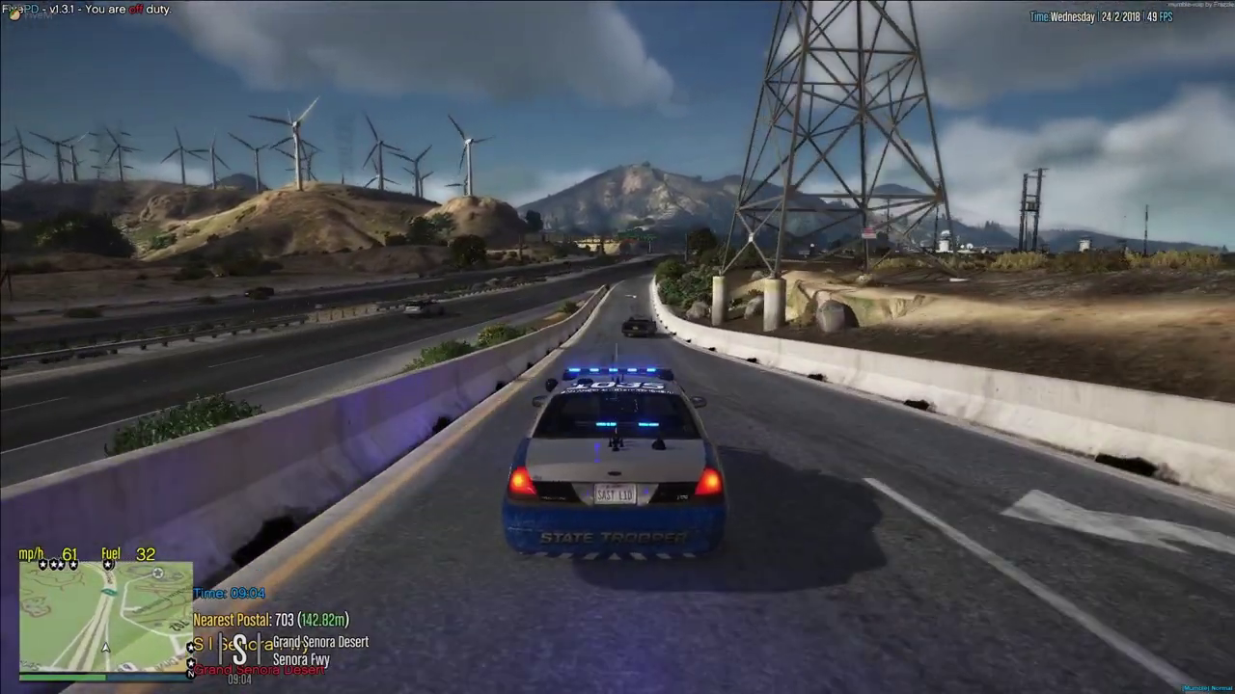
pyautogui.press('w')
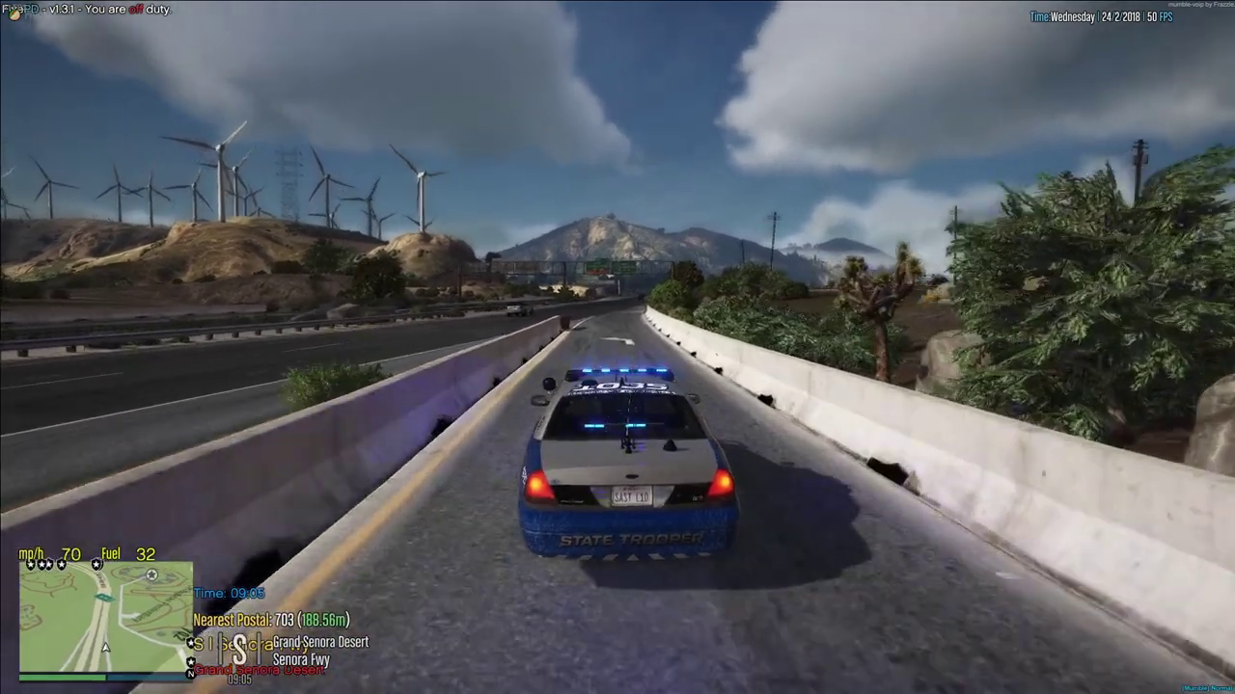
pyautogui.press('s')
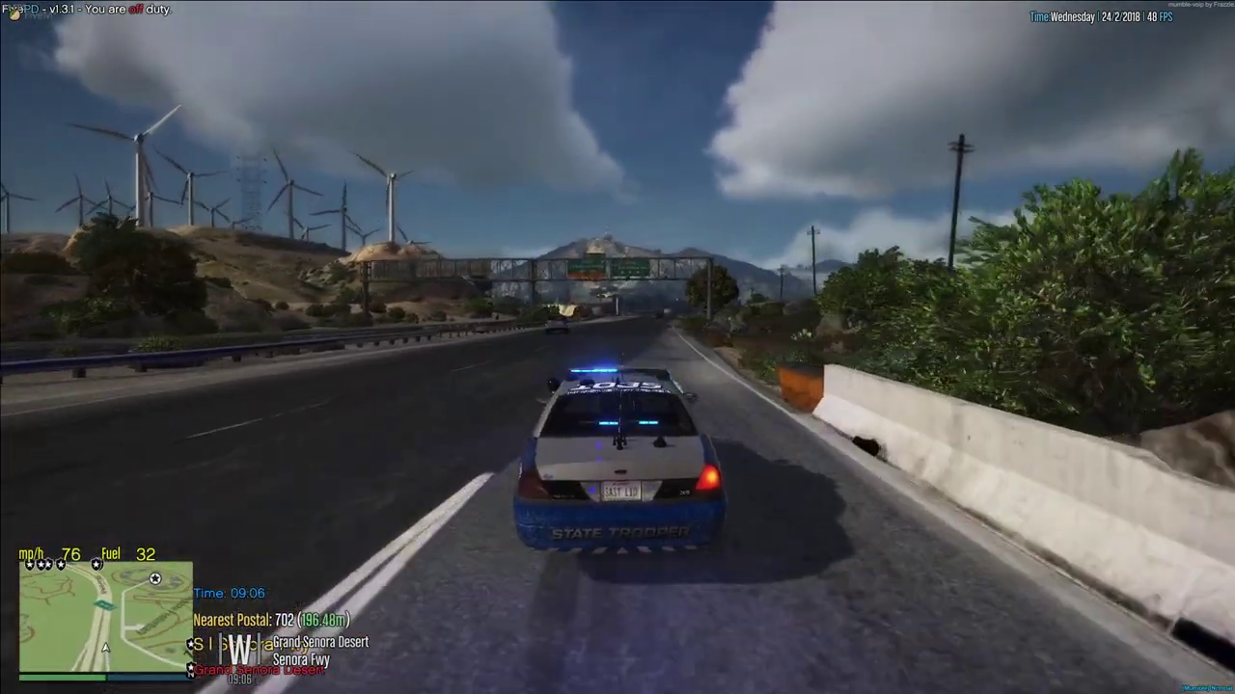
pyautogui.press('w')
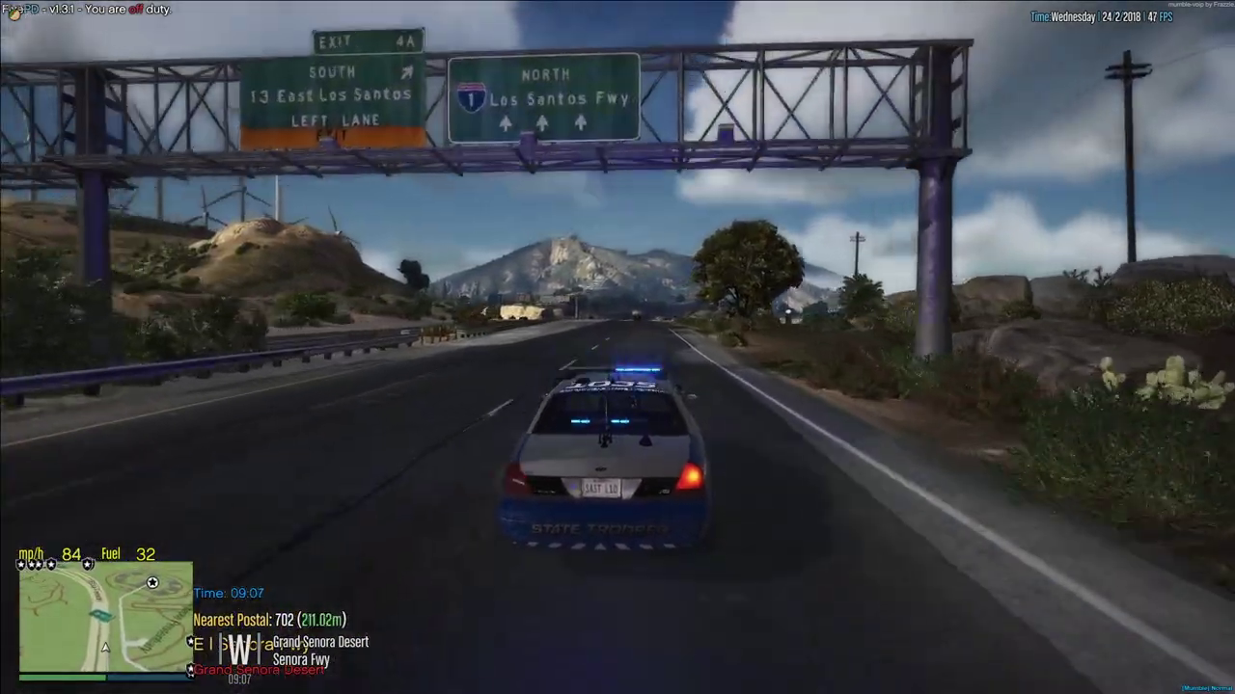
pyautogui.press('s')
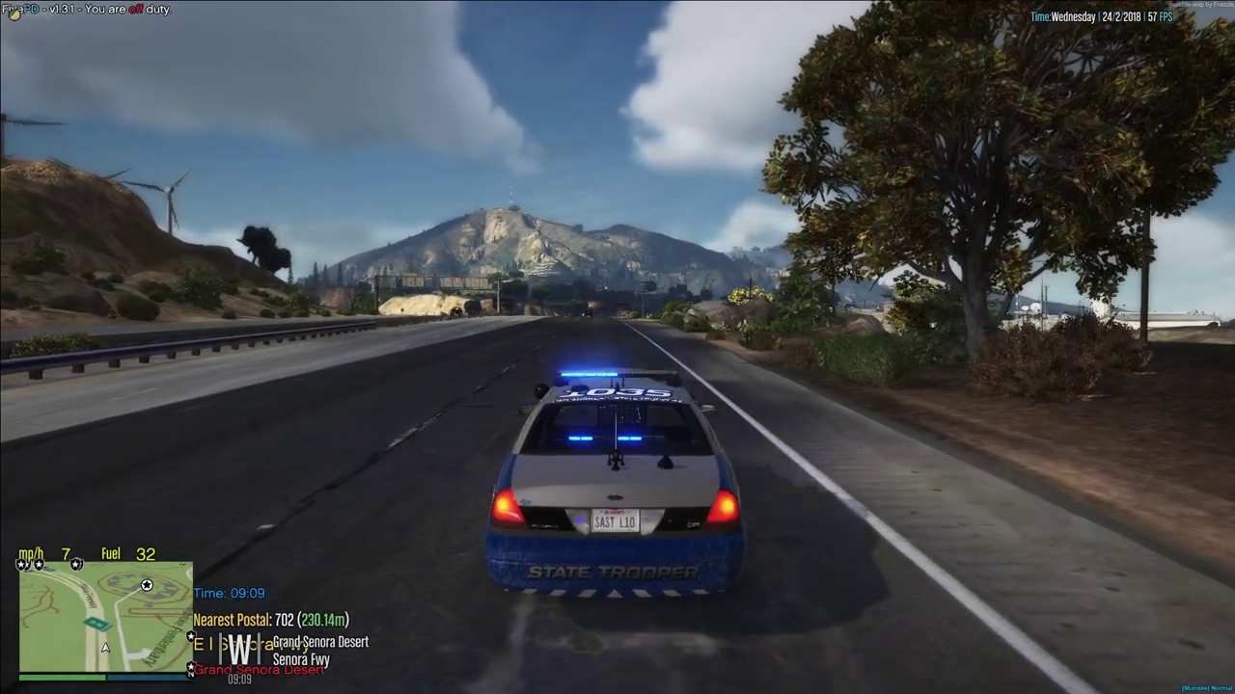
# Step: Accelerate along Senora Fwy while viewing the patrol car and landscape from the front, side and rear
pyautogui.press('w')
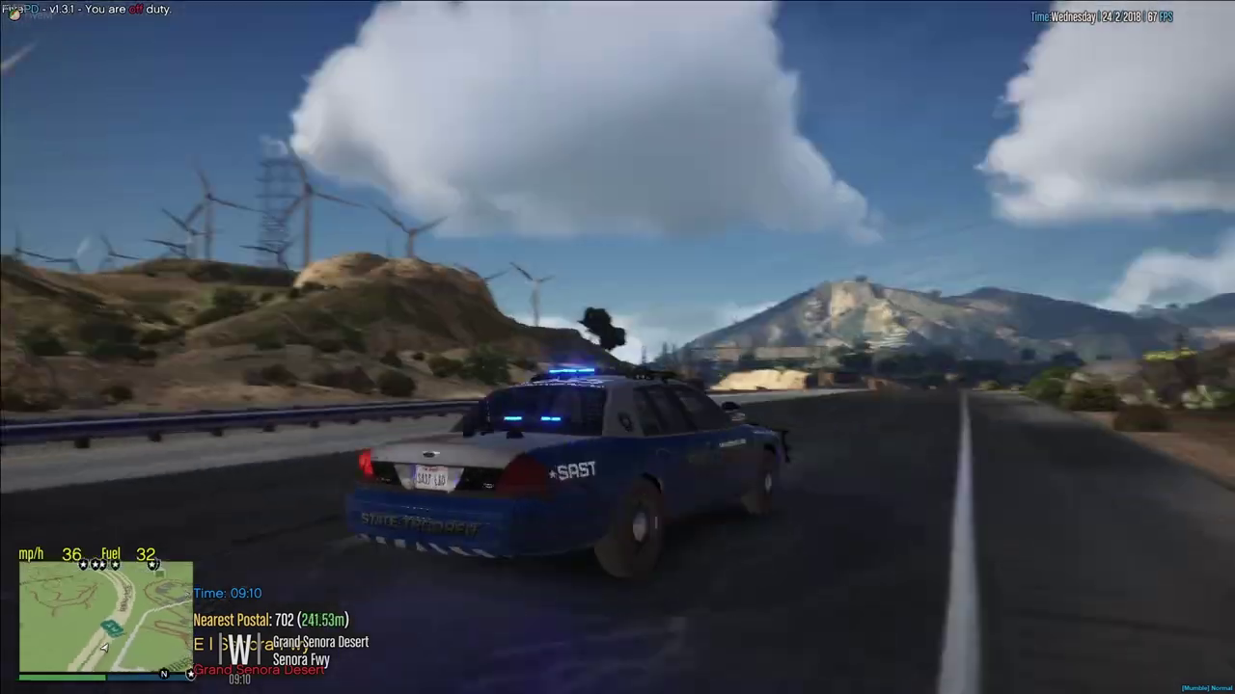
pyautogui.press('w')
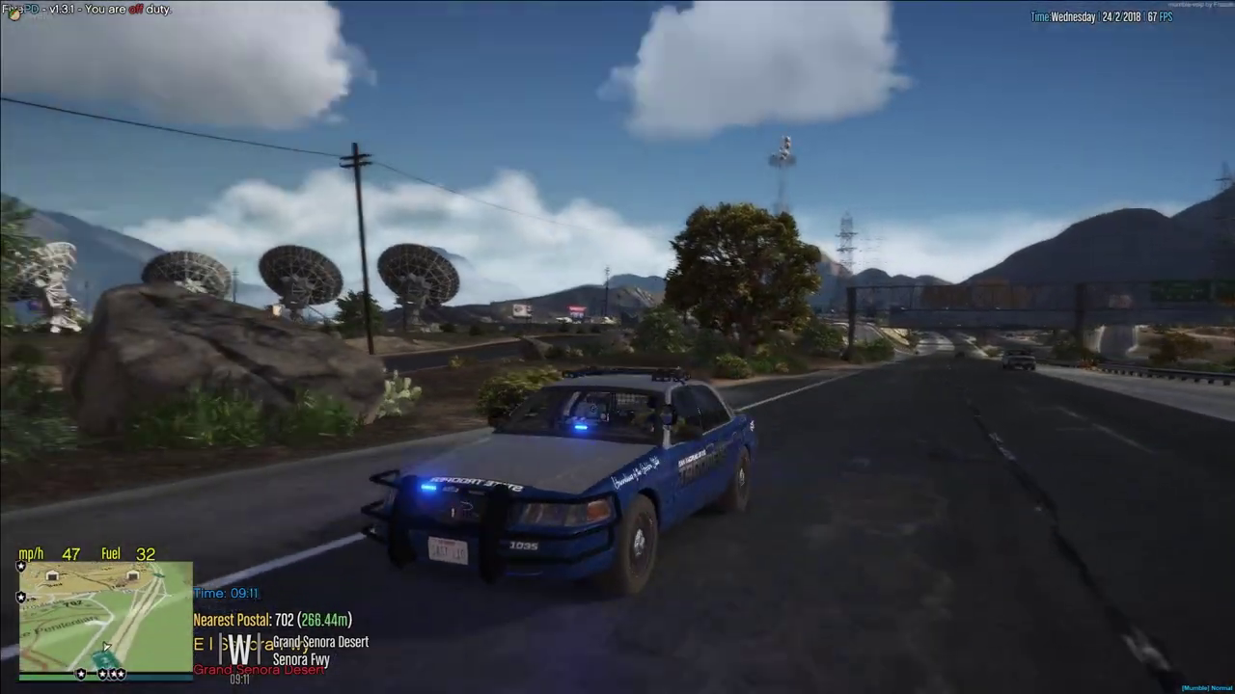
pyautogui.press('w')
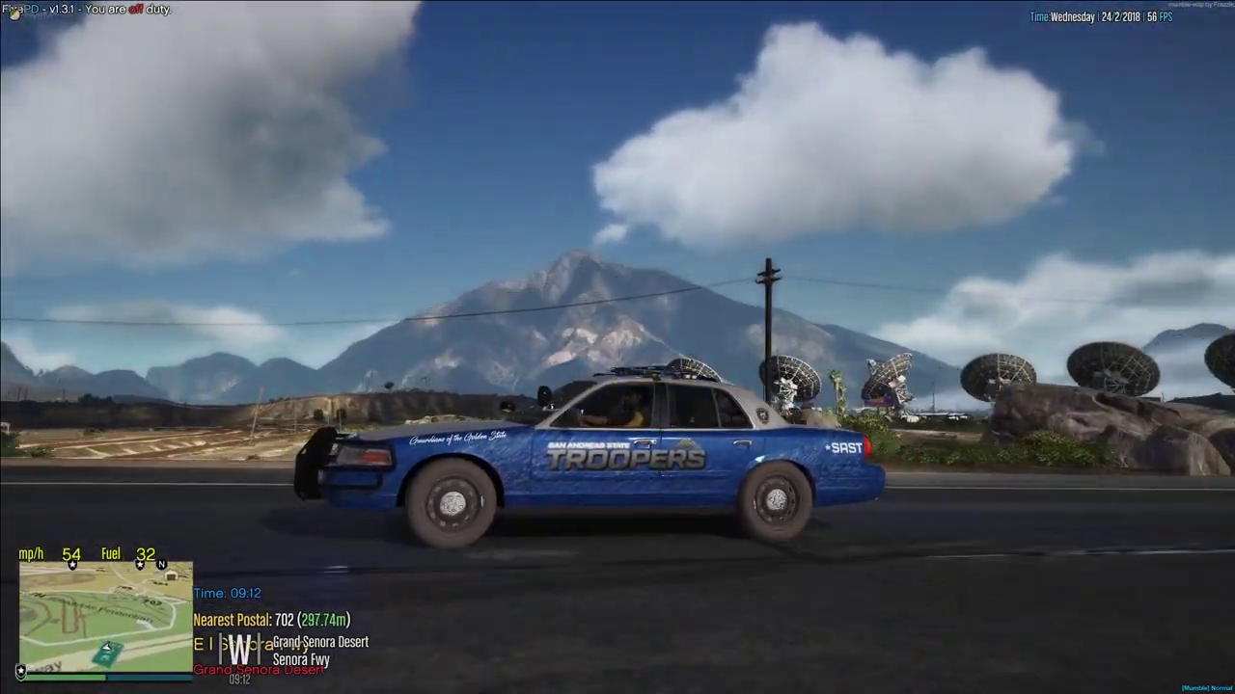
pyautogui.press('w')
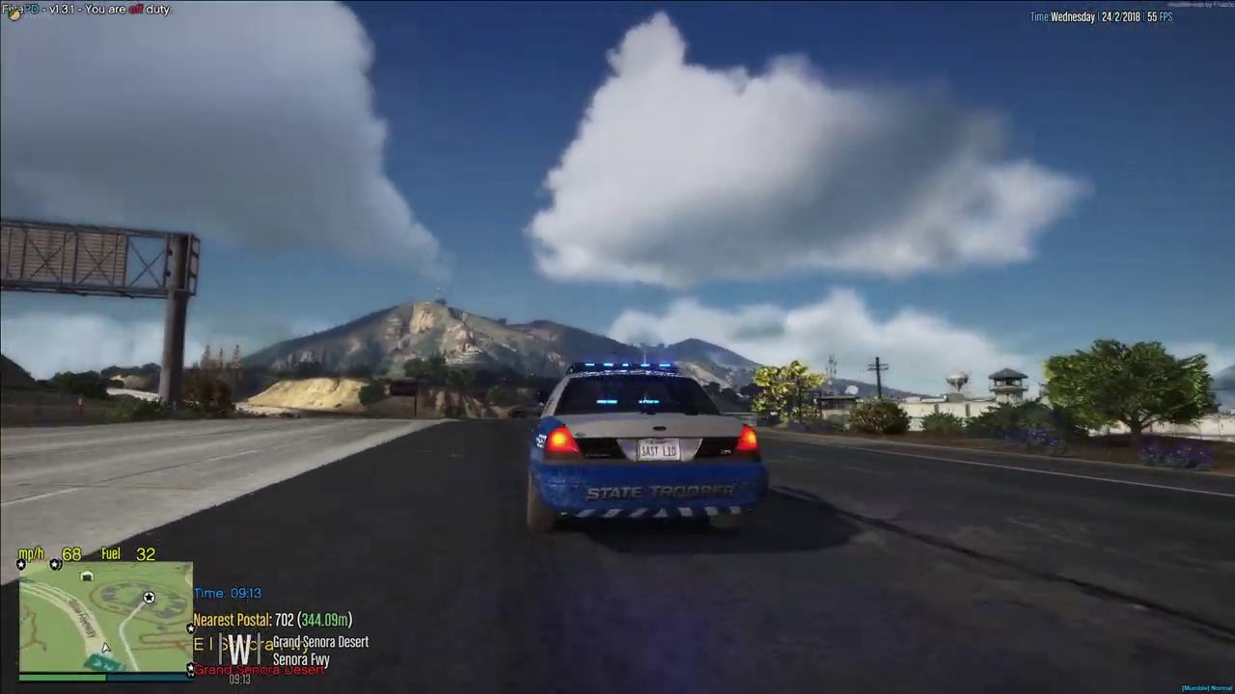
pyautogui.press('w')
pyautogui.press('w')
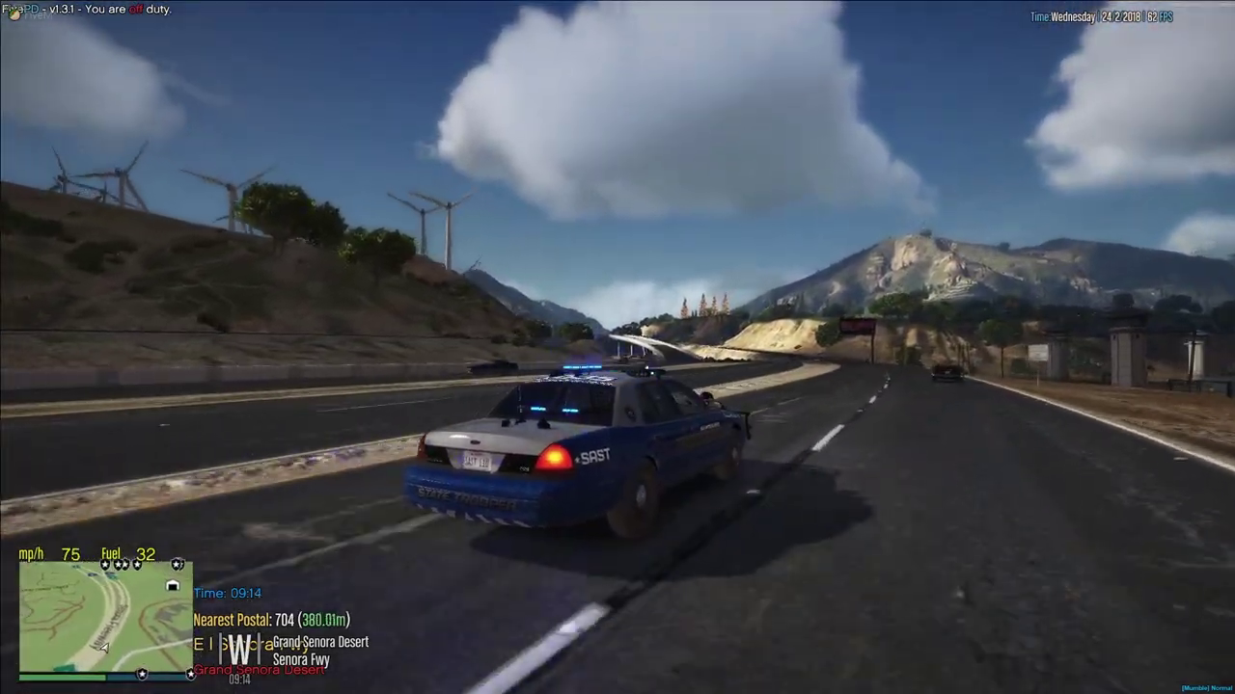
# Step: Follow Senora Fwy past the prison and the Hell Awaits billboard alongside the sandy cliffs
pyautogui.press('s')
pyautogui.press('w')
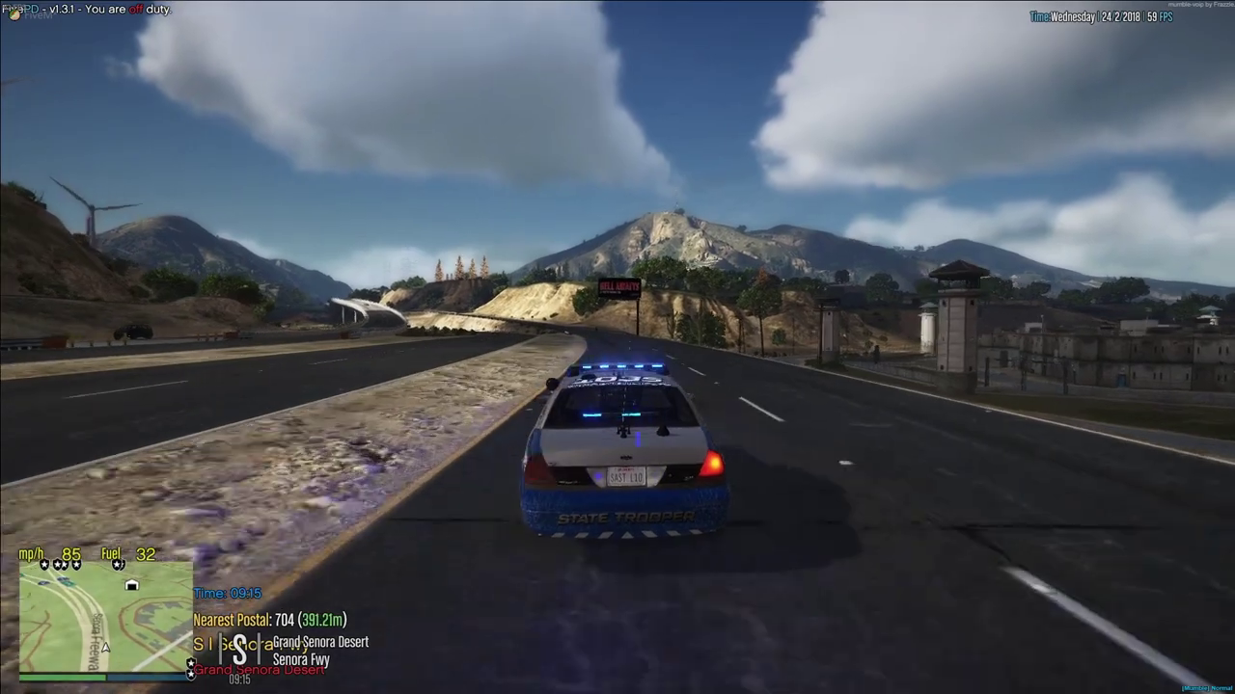
pyautogui.press('w')
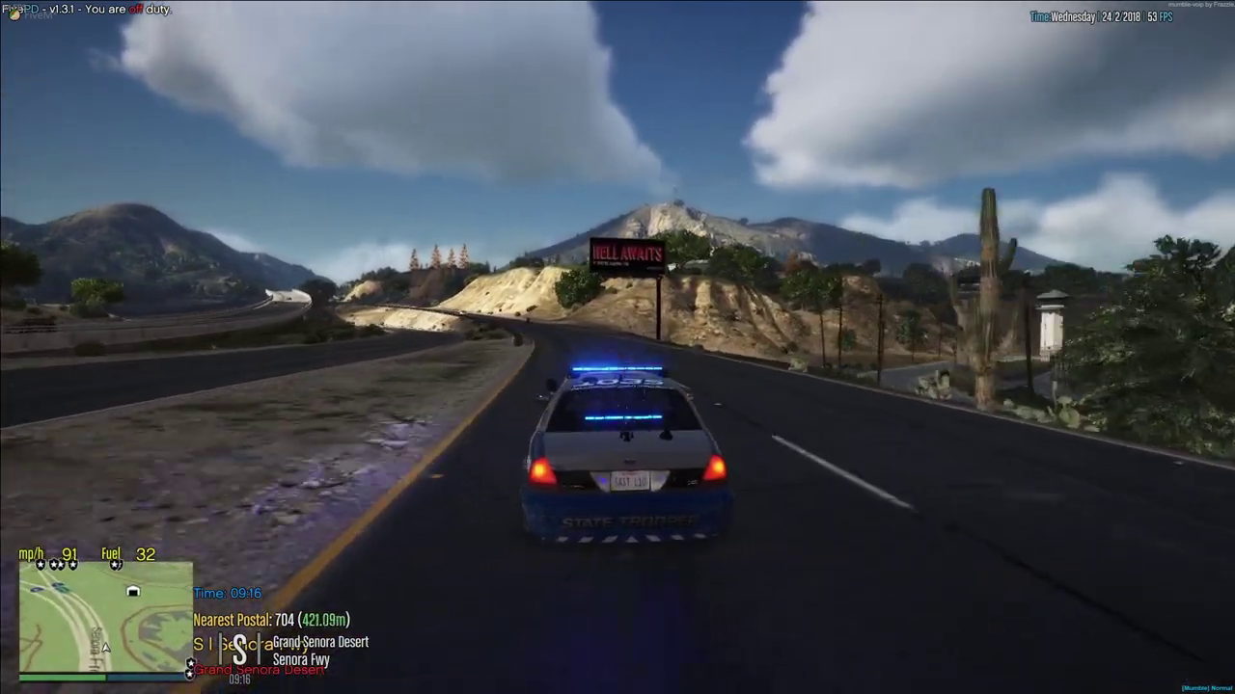
pyautogui.press('w')
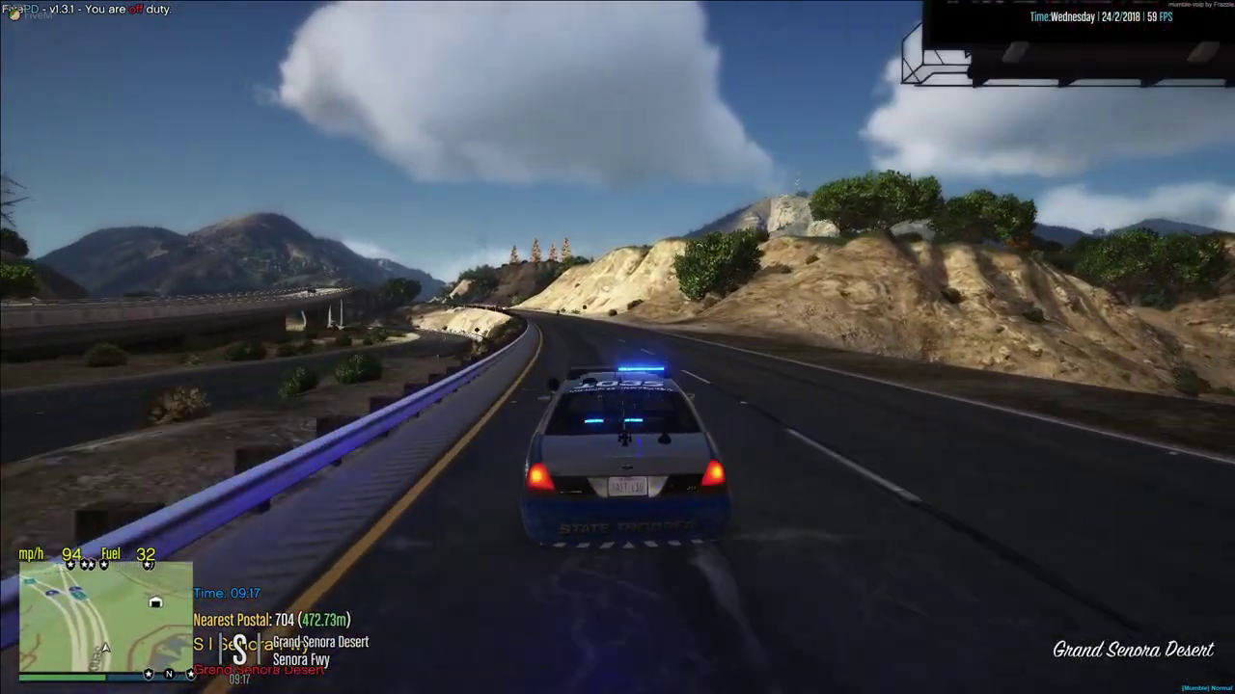
pyautogui.press('w')
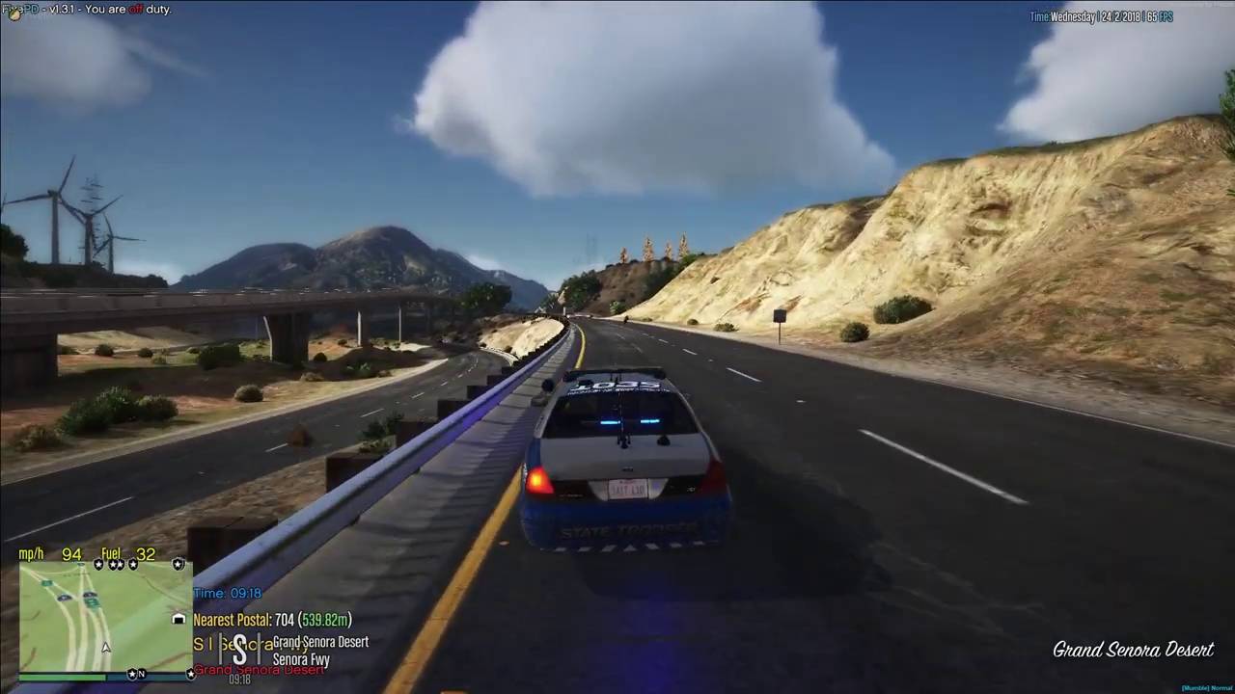
# Step: Continue onto Los Santos Freeway, viewing the car from several angles, and brake on the stretch beside the cliffs
pyautogui.press('r')
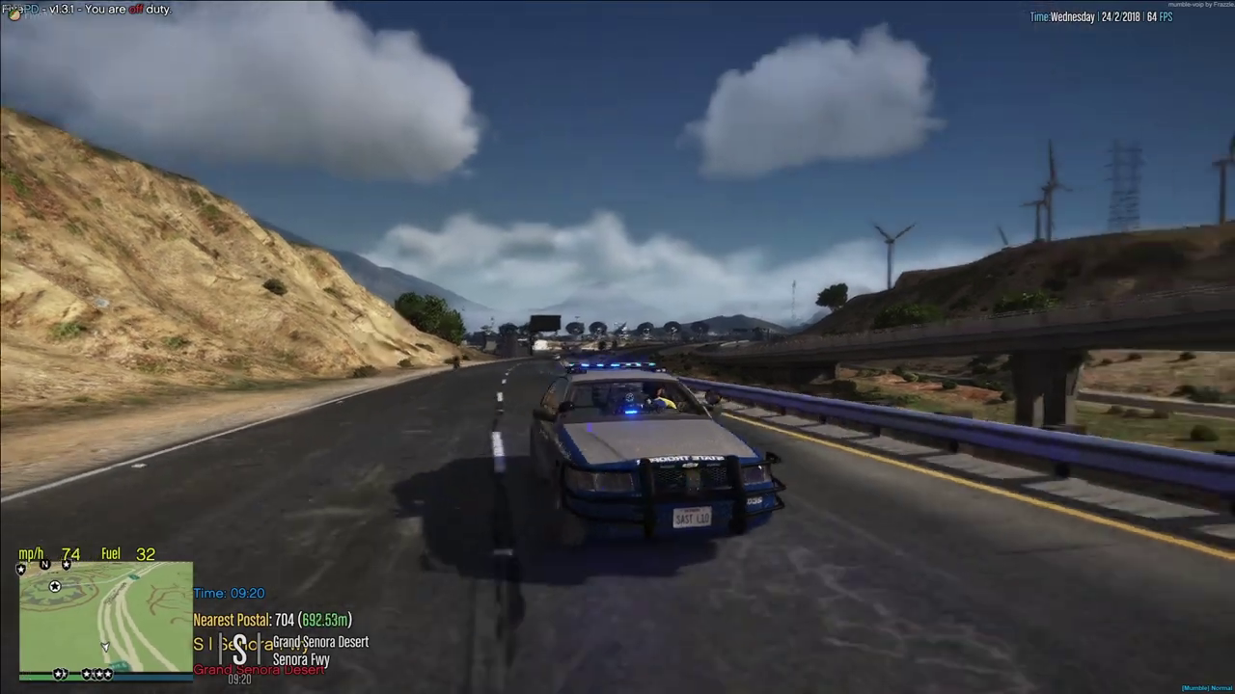
pyautogui.press('w')
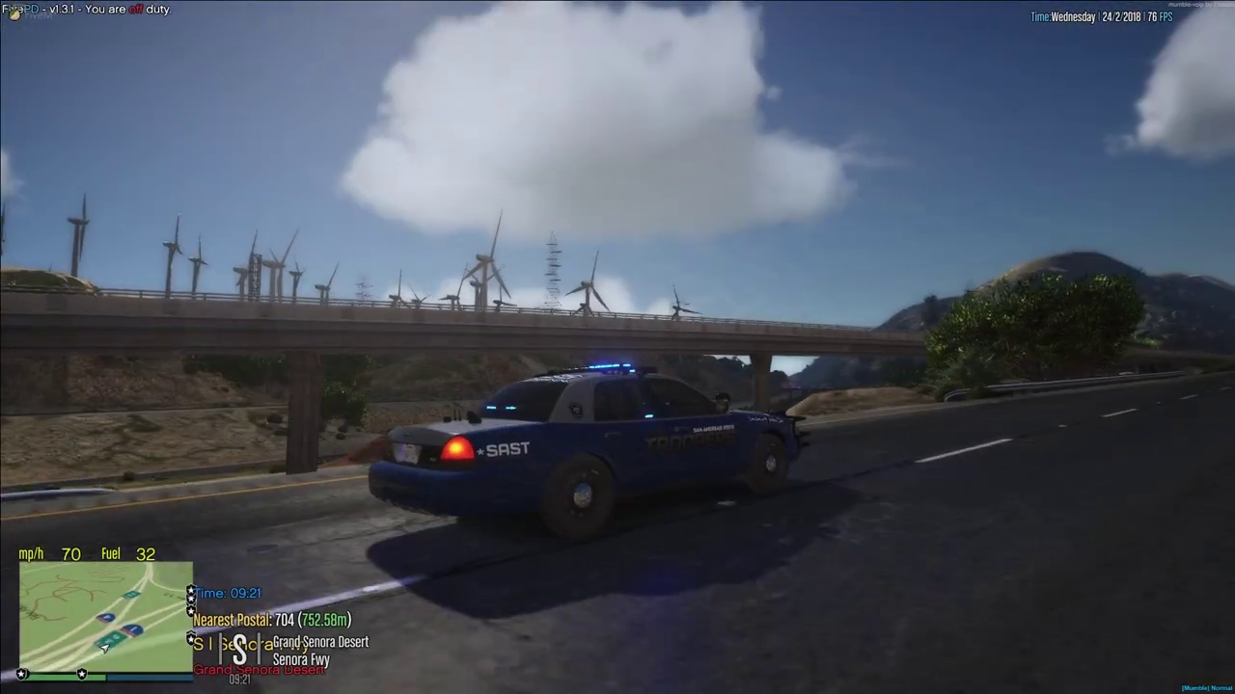
pyautogui.press('w')
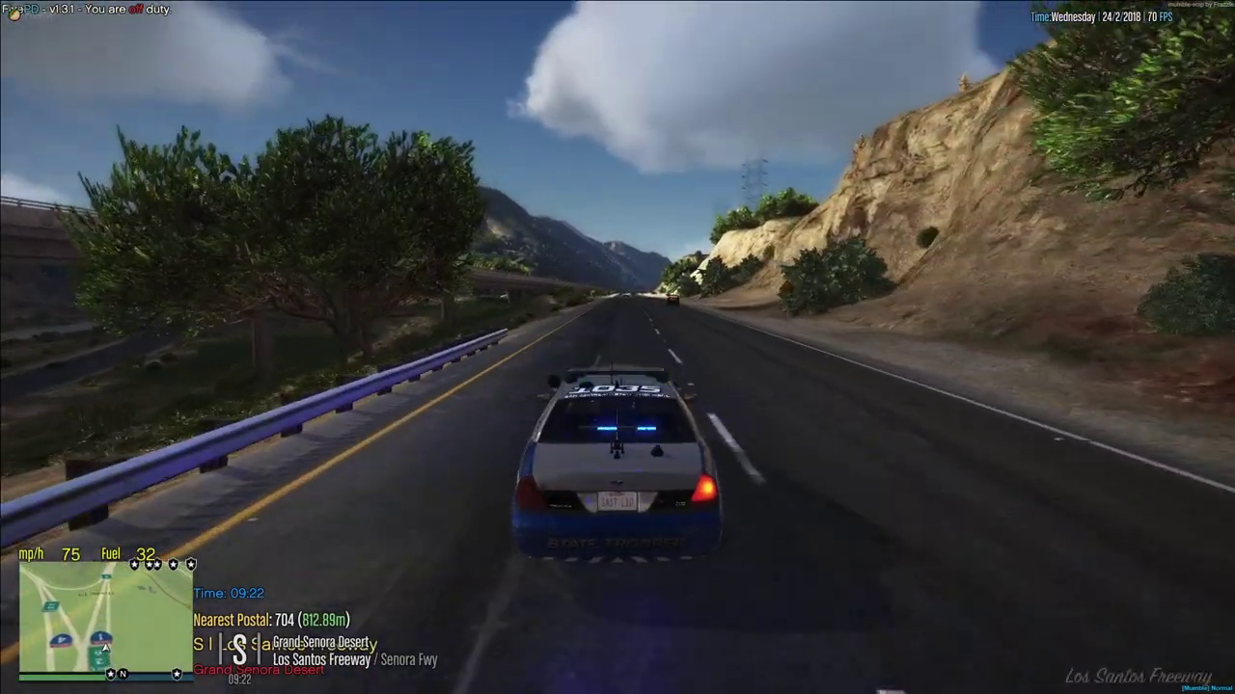
pyautogui.press('w')
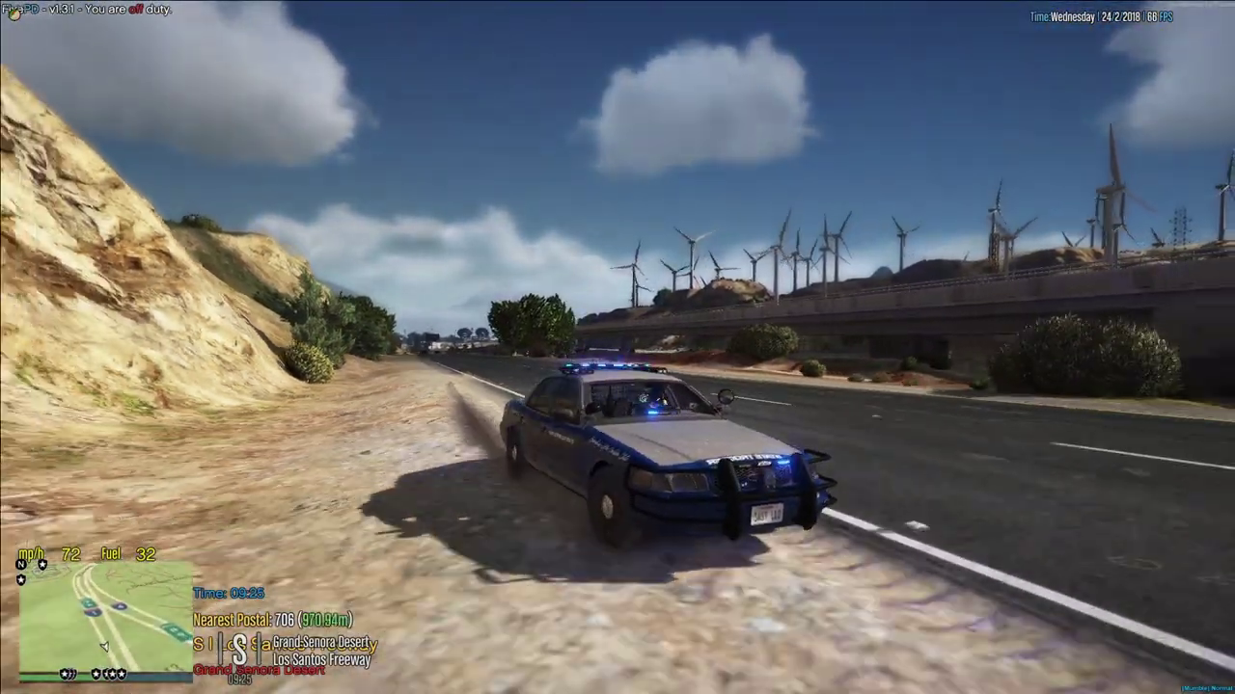
pyautogui.press('w')
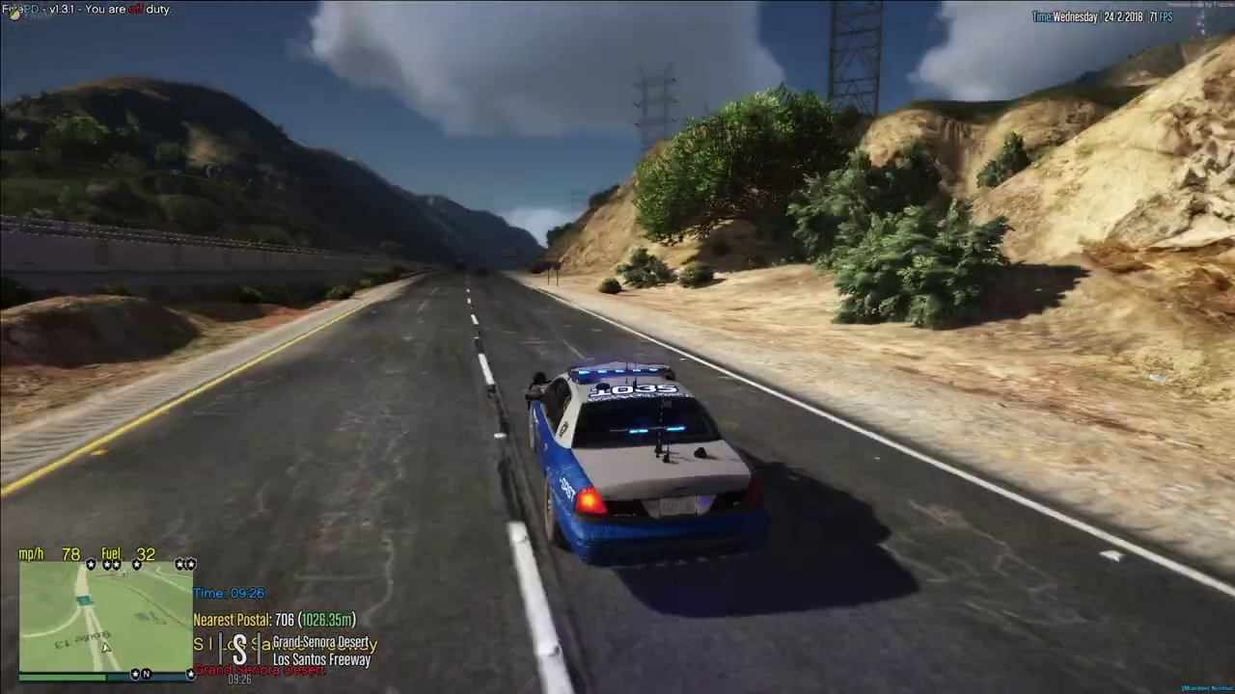
pyautogui.press('space')
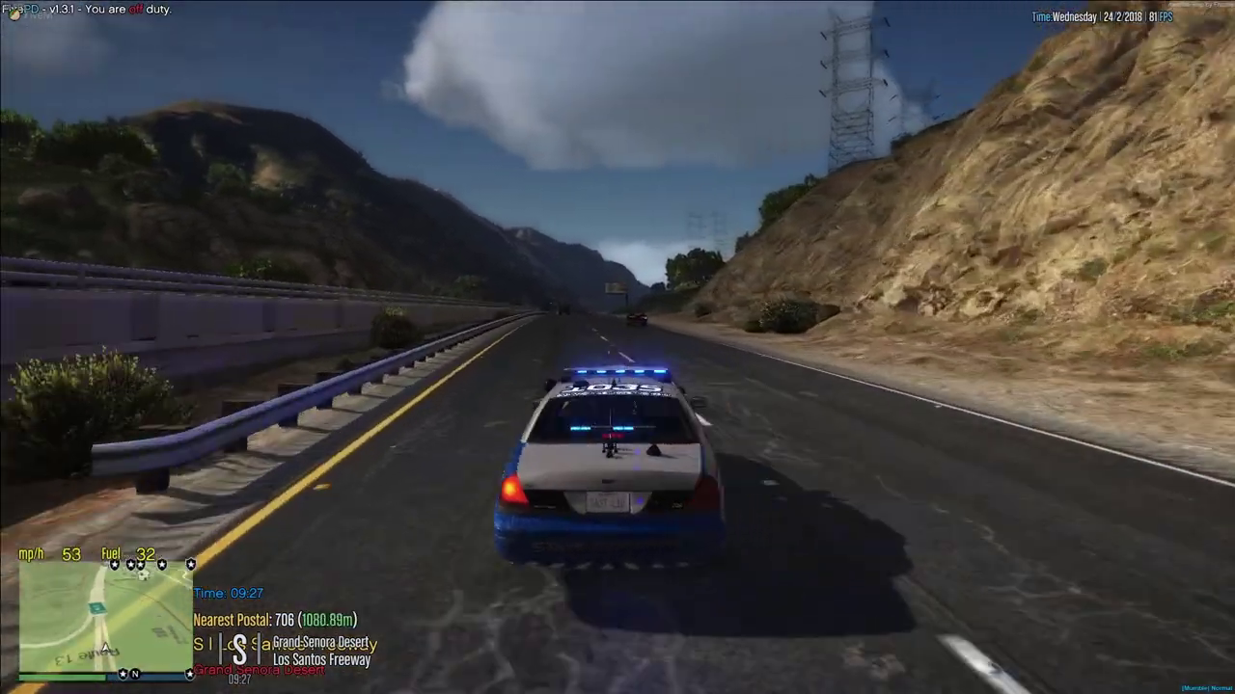